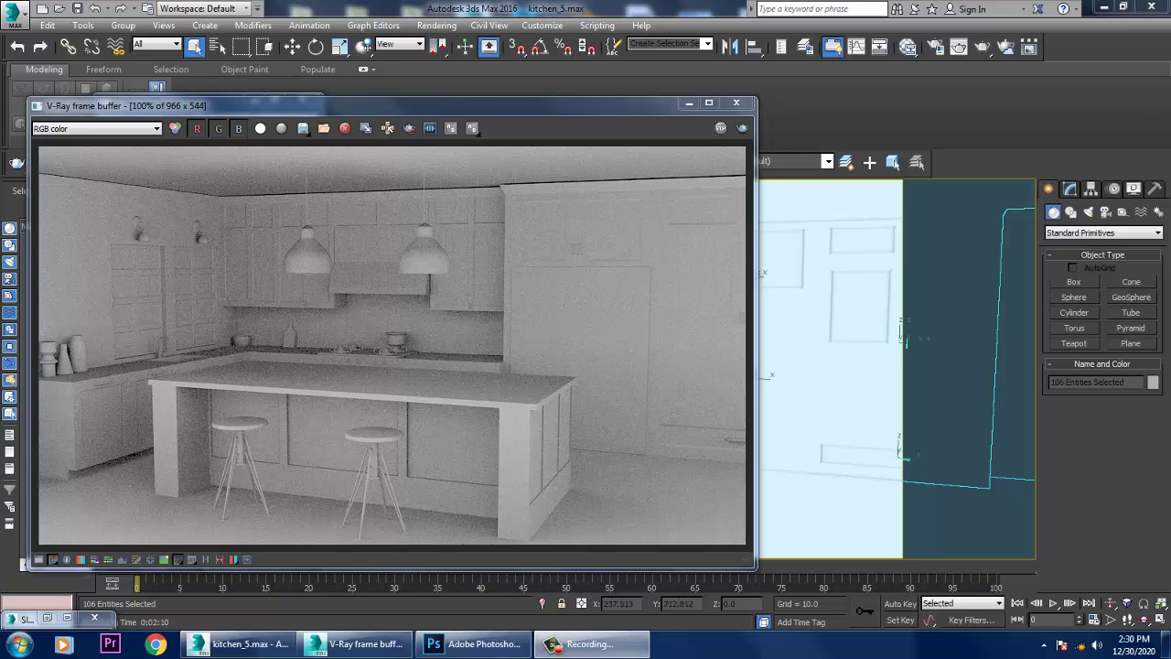
- Check the VRaySpecular and VRayDiffuseFilter channels of the kitchen render and return to the RGB color channel
{"action": "left_click_drag", "start_coordinate": [394, 105], "coordinate": [494, 91]}
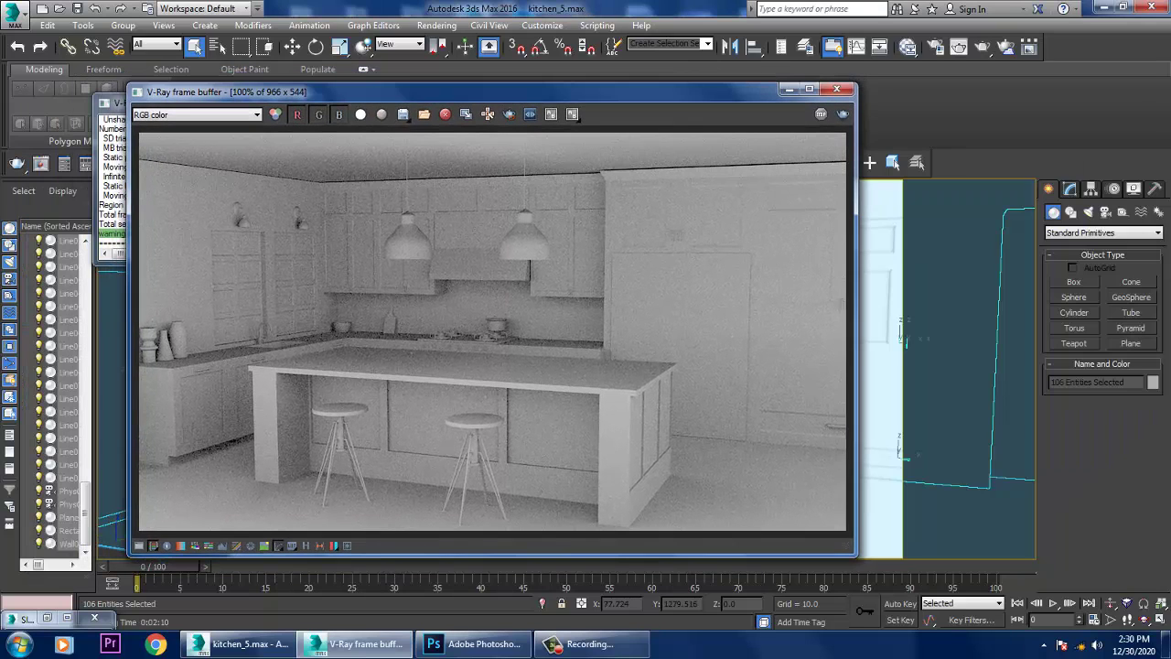
{"action": "left_click", "coordinate": [198, 115]}
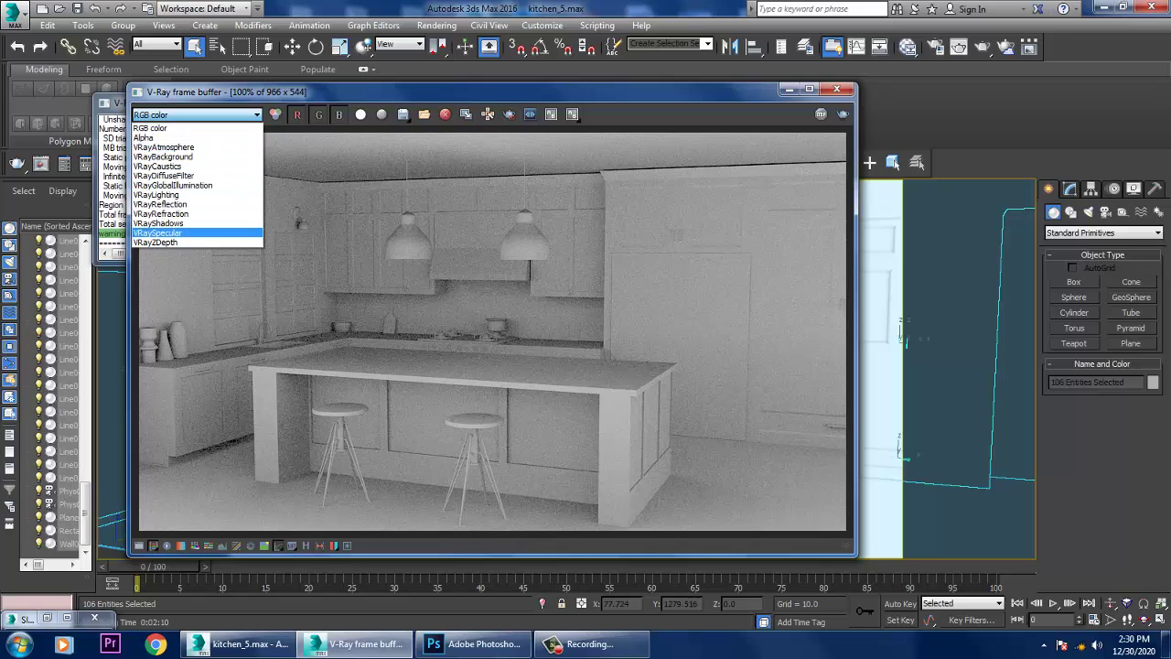
{"action": "left_click", "coordinate": [157, 232]}
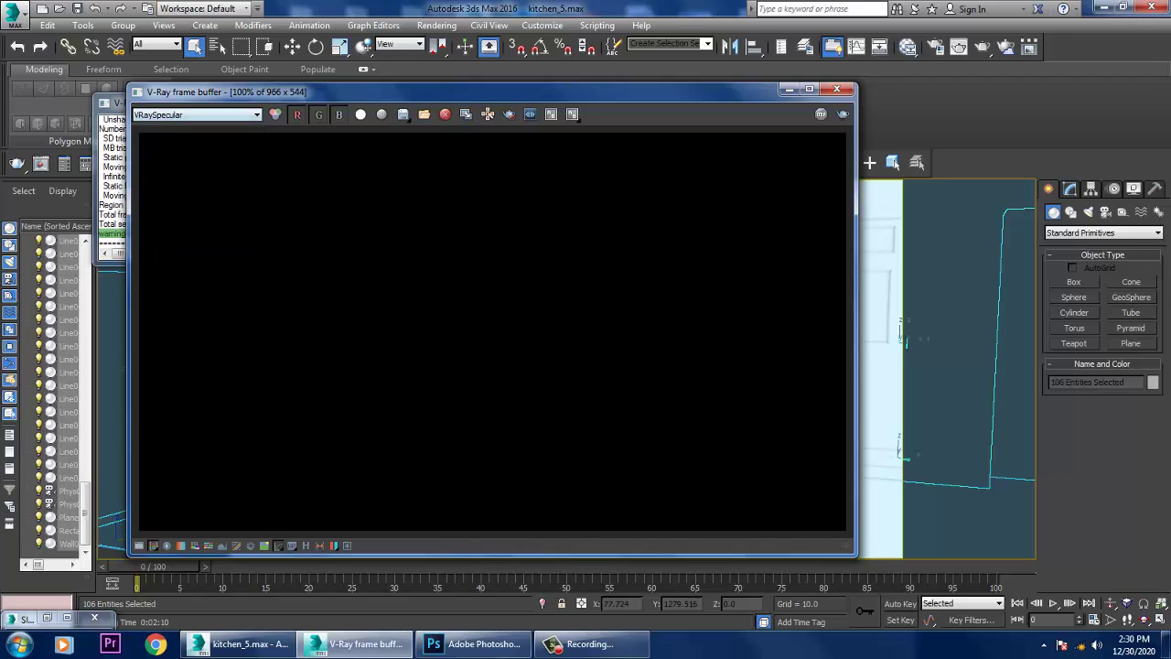
{"action": "left_click", "coordinate": [196, 114]}
{"action": "left_click", "coordinate": [165, 176]}
{"action": "left_click", "coordinate": [197, 114]}
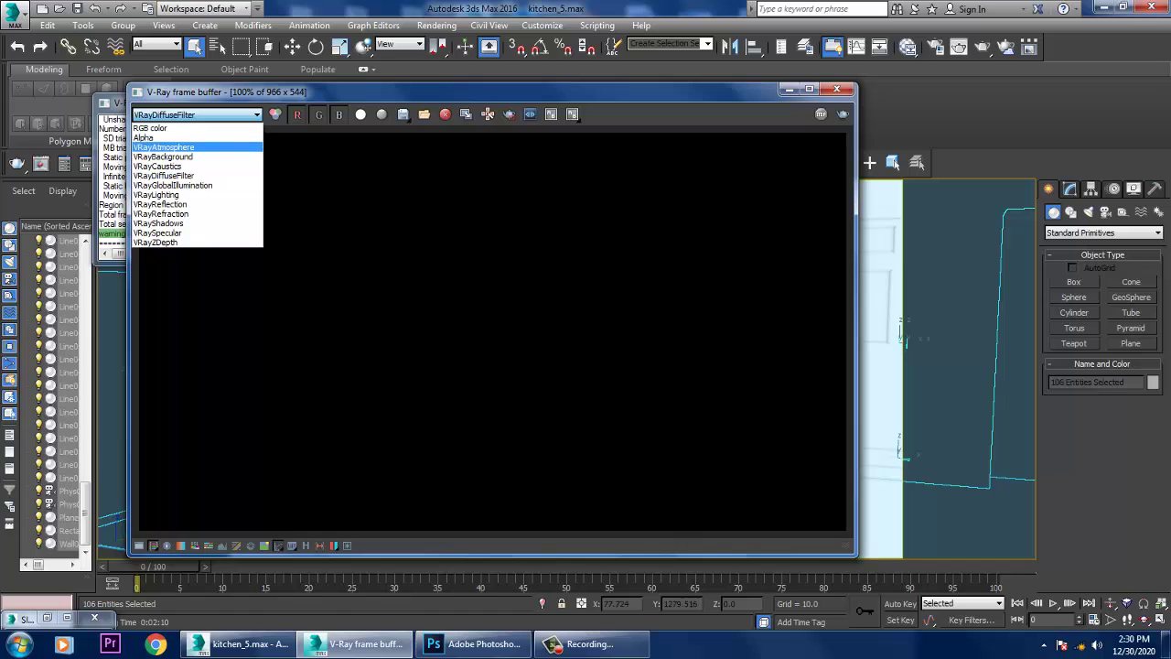
{"action": "left_click", "coordinate": [163, 126]}
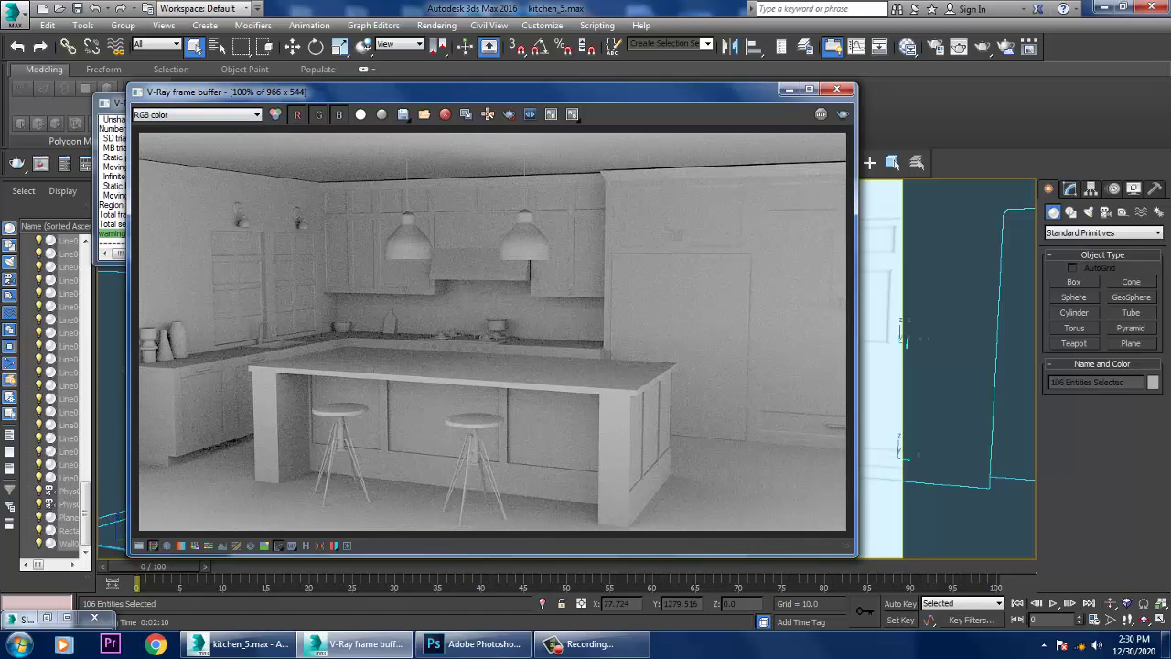
- Start saving the rendered image and browse to the passses folder on the Desktop
{"action": "left_click", "coordinate": [403, 113]}
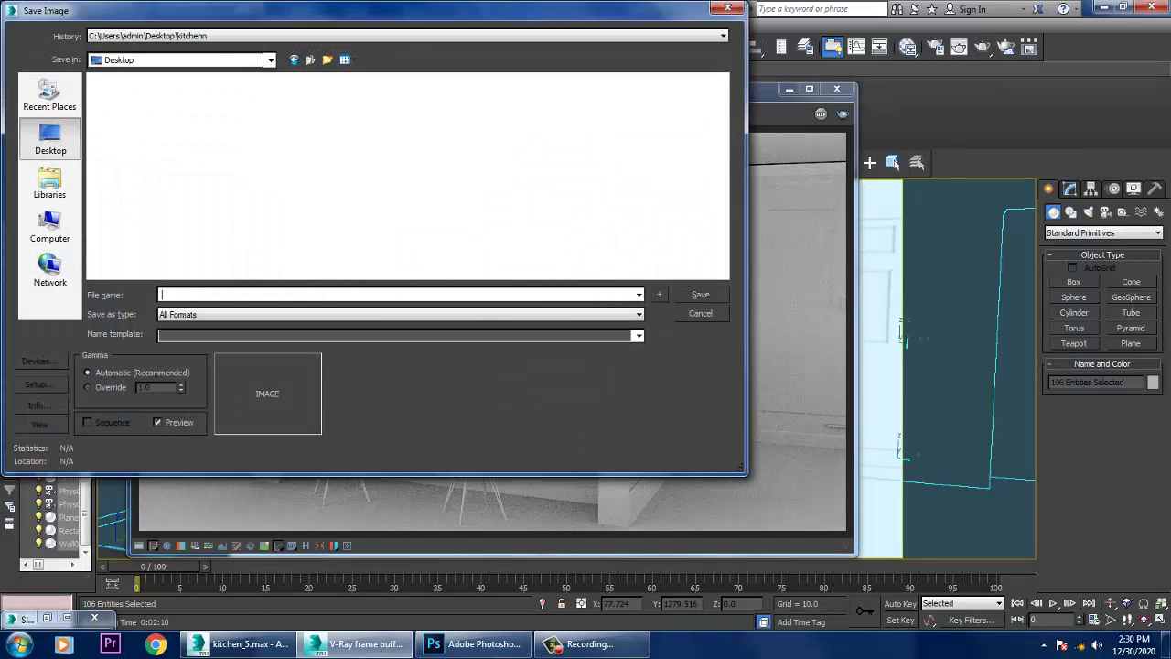
{"action": "left_click", "coordinate": [332, 164]}
{"action": "key", "text": "p"}
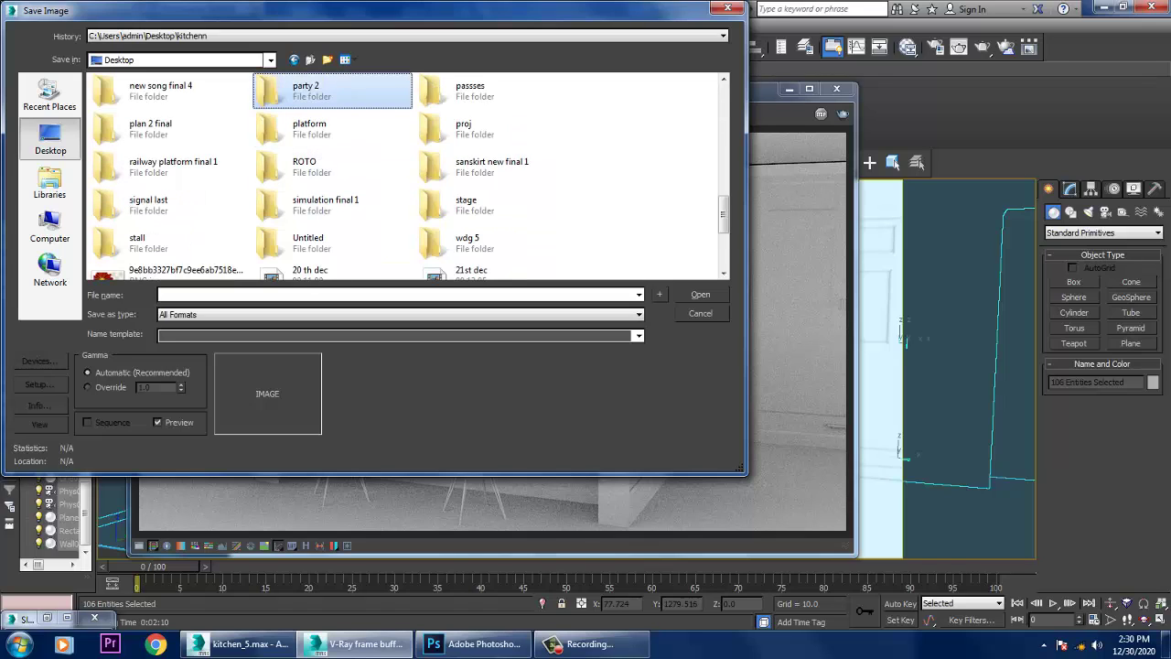
{"action": "key", "text": "p"}
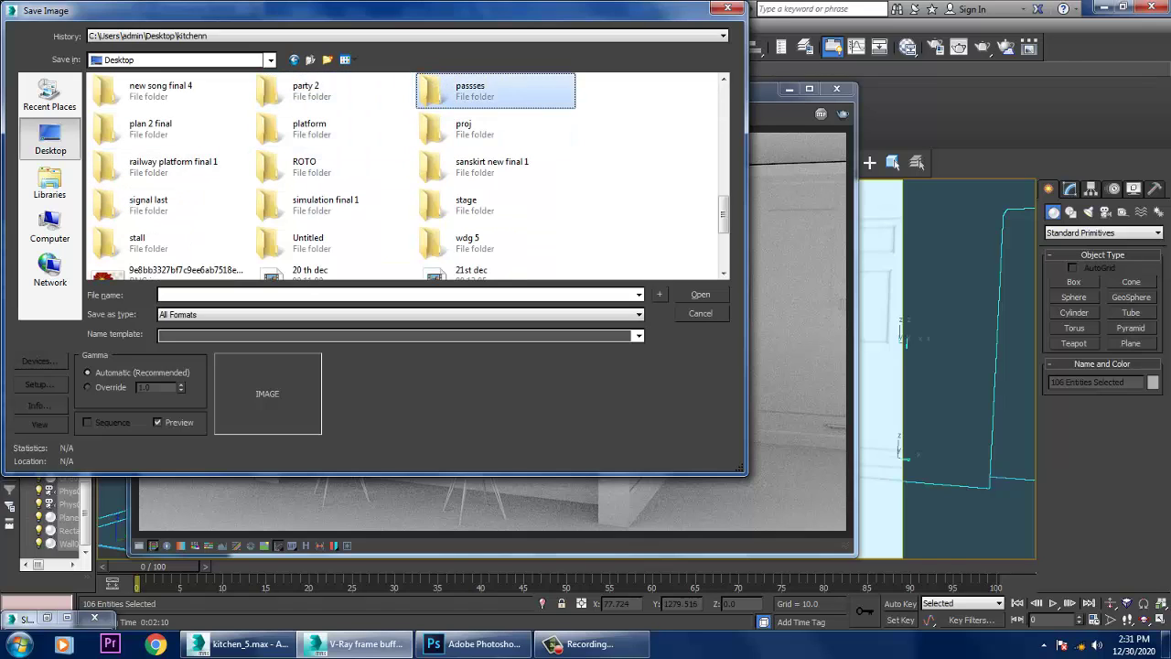
{"action": "double_click", "coordinate": [494, 91]}
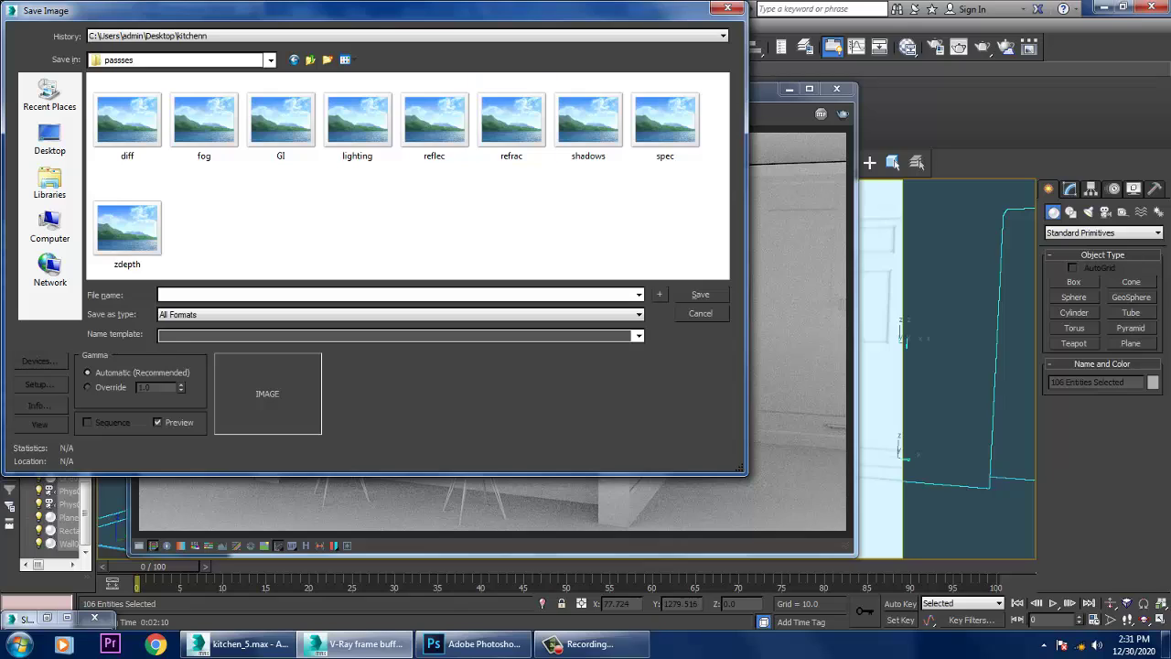
{"action": "left_click_drag", "start_coordinate": [384, 11], "coordinate": [635, 82]}
{"action": "left_click_drag", "start_coordinate": [525, 83], "coordinate": [661, 128]}
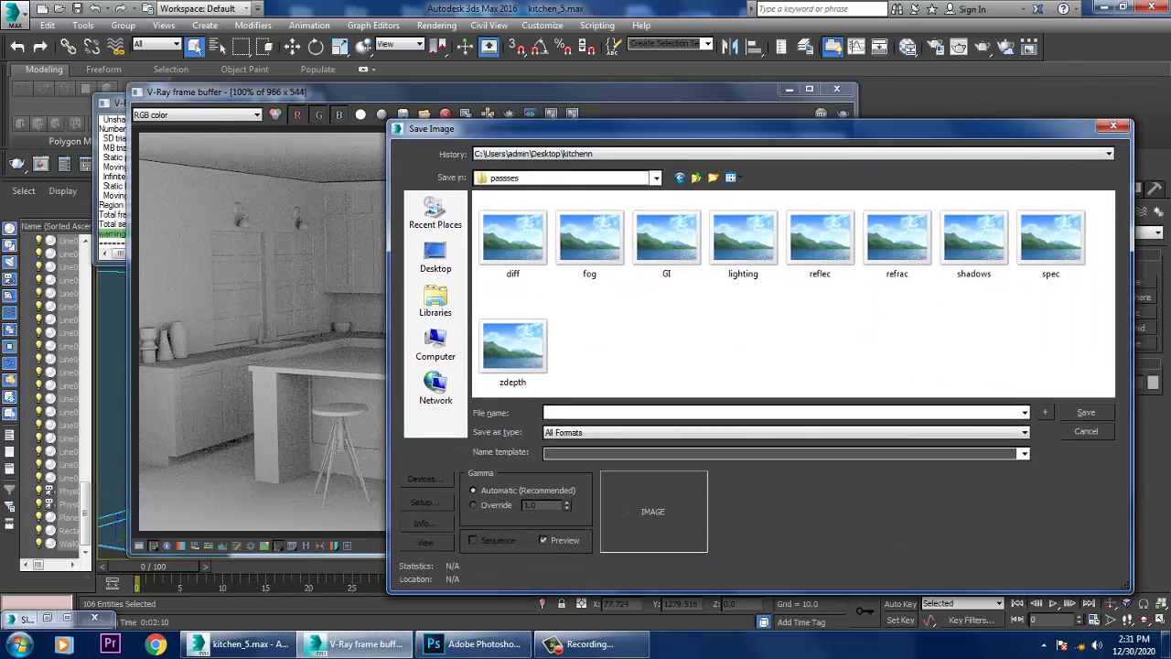
- Save the render as a JPEG file named AO with the default image quality settings
{"action": "type", "text": "O"}
{"action": "key", "text": "Tab"}
{"action": "key", "text": "j"}
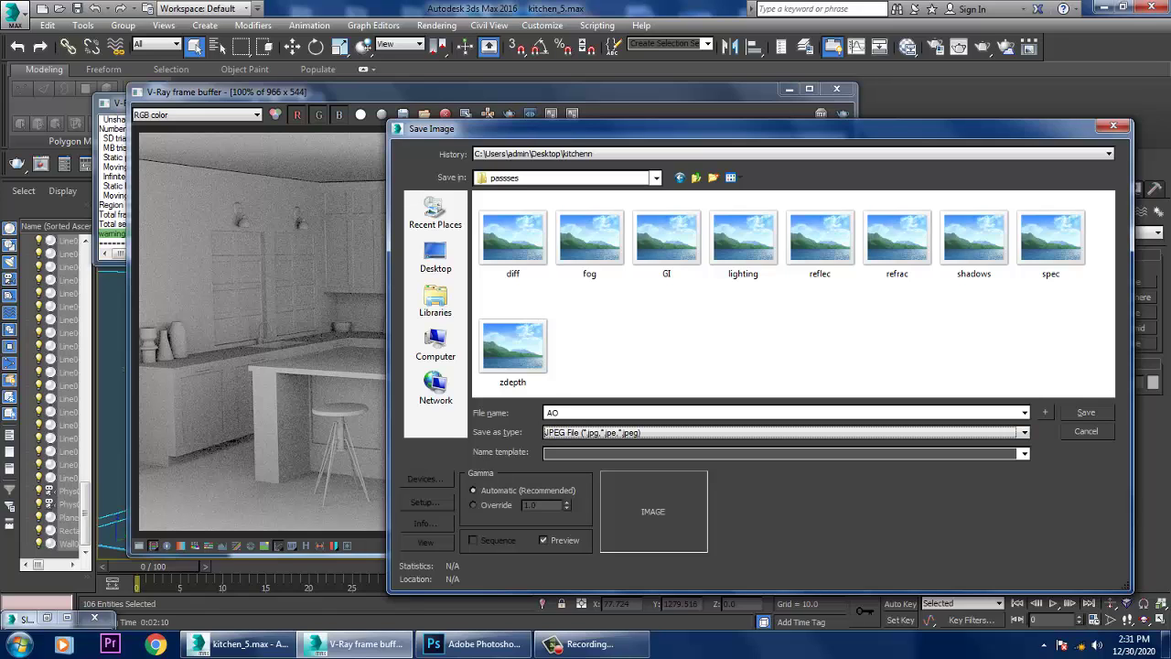
{"action": "key", "text": "Return"}
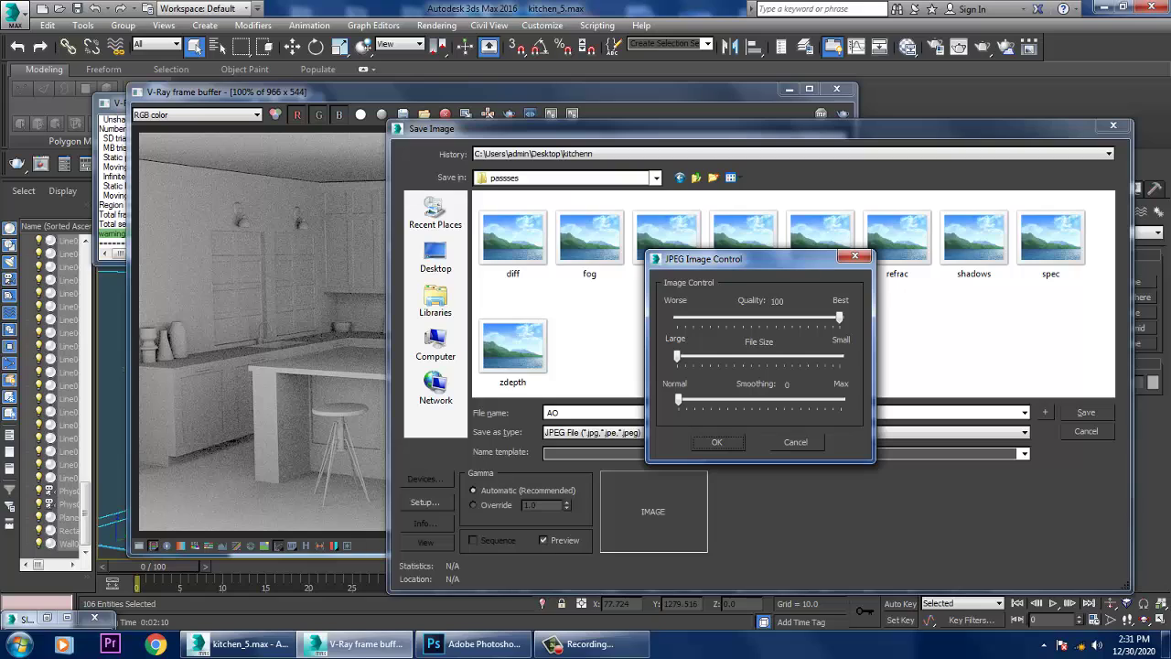
{"action": "key", "text": "Return"}
- Switch to Photoshop and open all the render pass images from the passses folder, from AO to zdepth
{"action": "left_click", "coordinate": [789, 89]}
{"action": "left_click", "coordinate": [1104, 7]}
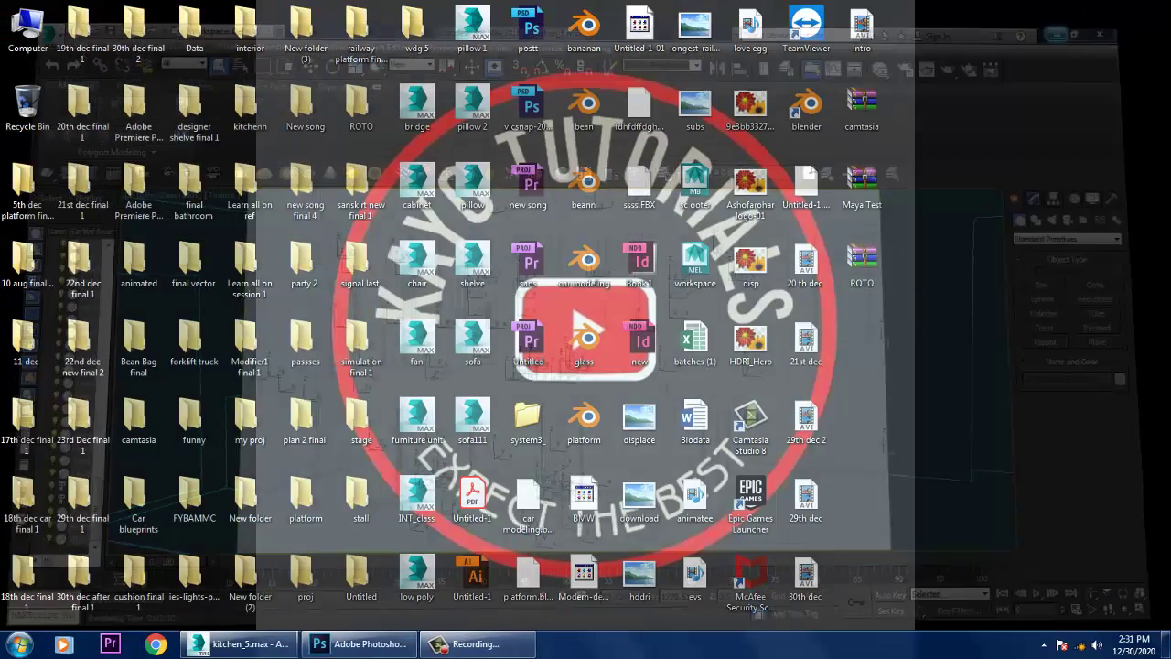
{"action": "left_click", "coordinate": [358, 644]}
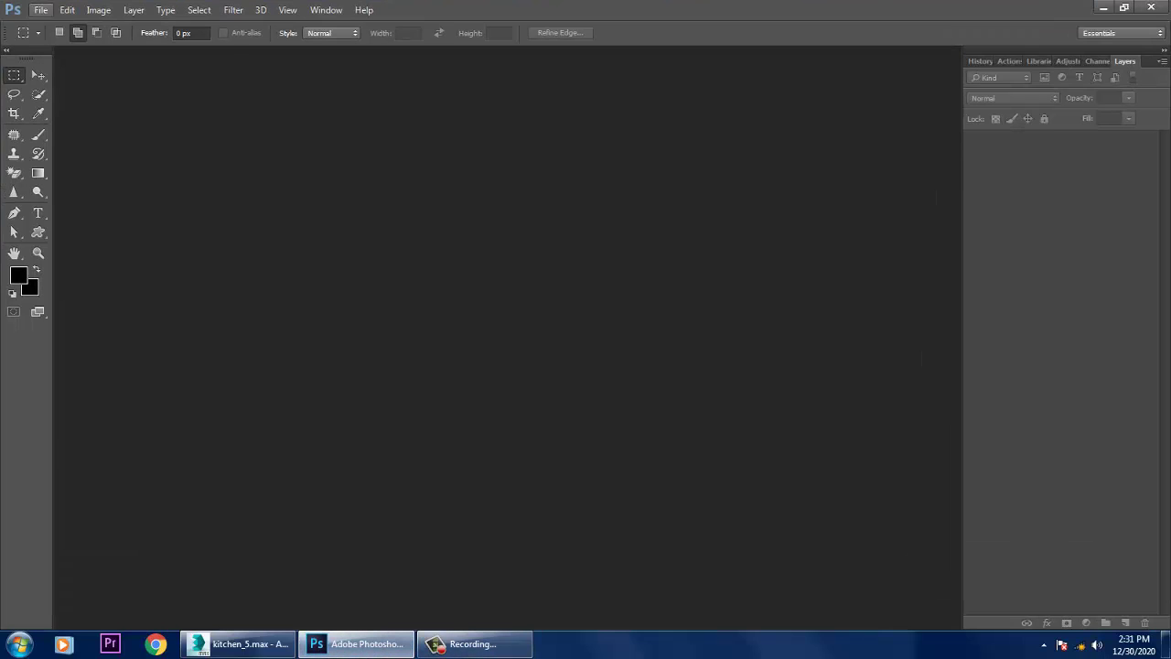
{"action": "left_click", "coordinate": [41, 9]}
{"action": "left_click", "coordinate": [55, 37]}
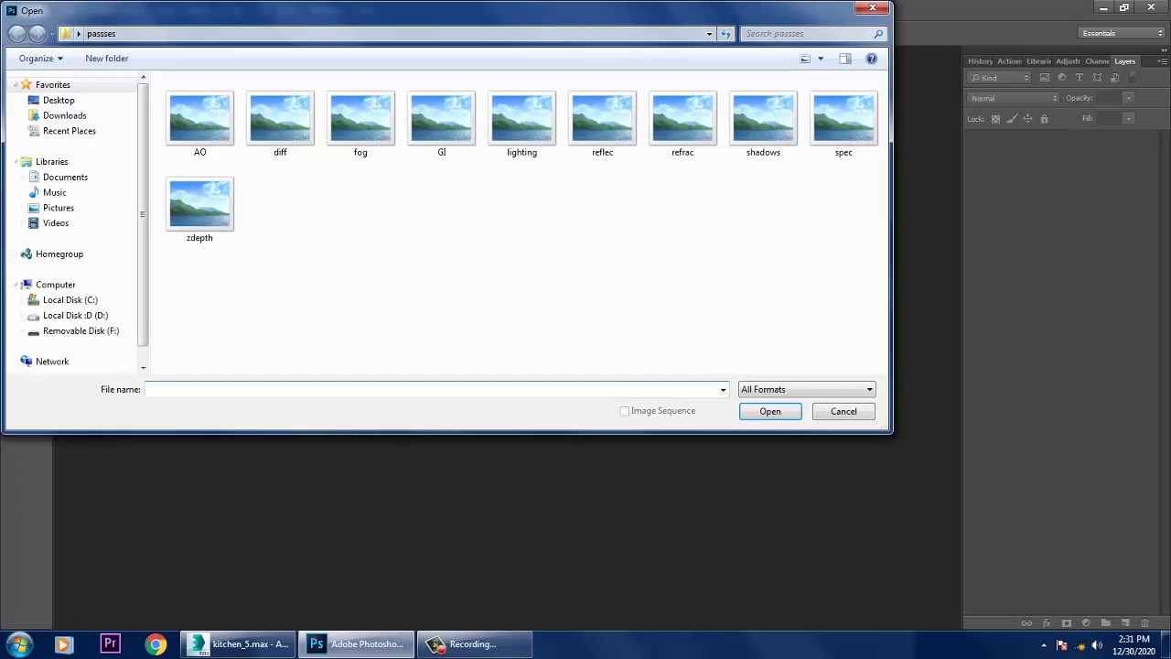
{"action": "left_click_drag", "start_coordinate": [162, 274], "coordinate": [836, 86]}
{"action": "left_click", "coordinate": [770, 411]}
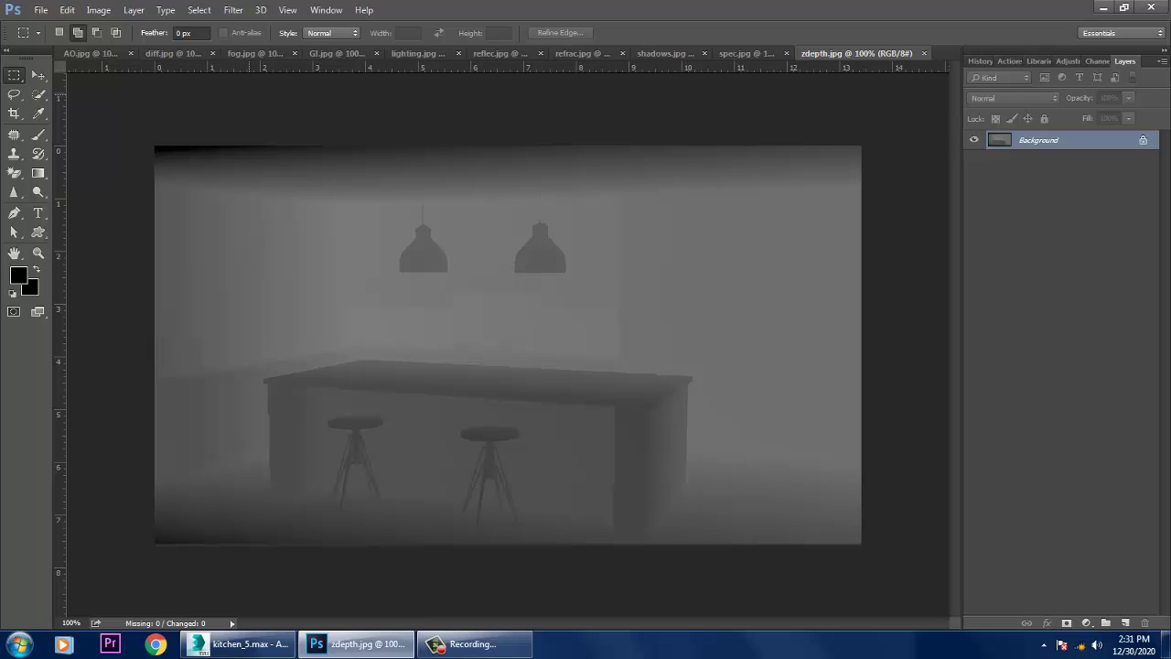
- Copy the AO image into the diff.jpg document as a new layer and align it with the canvas
{"action": "left_click", "coordinate": [174, 54]}
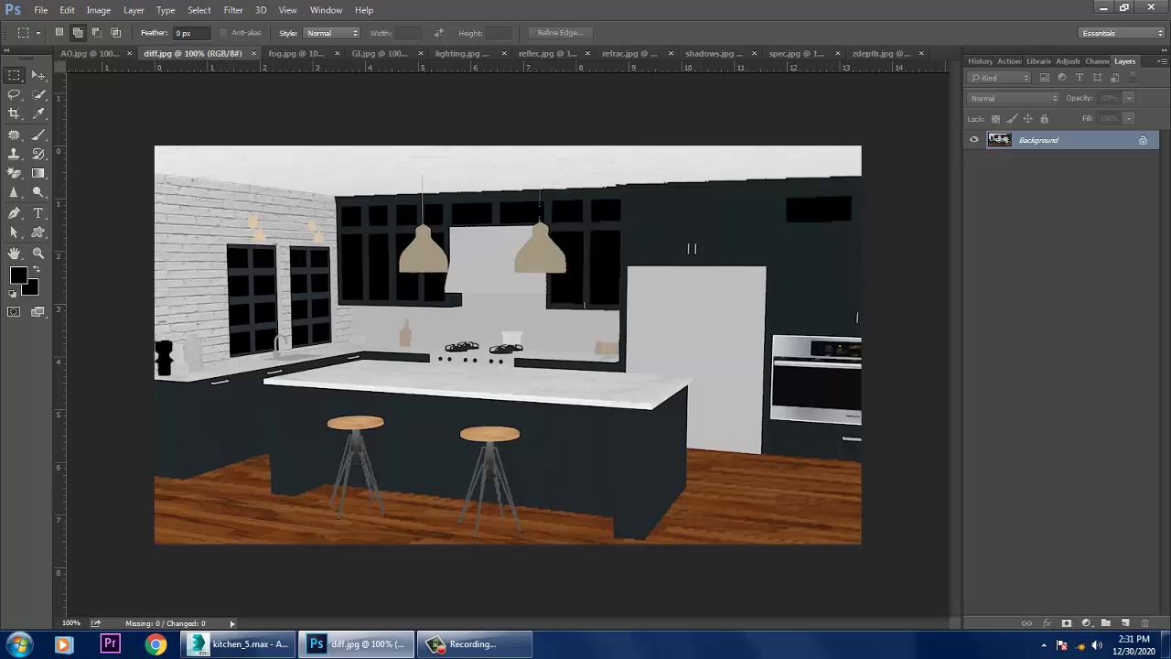
{"action": "left_click_drag", "start_coordinate": [92, 53], "coordinate": [842, 250]}
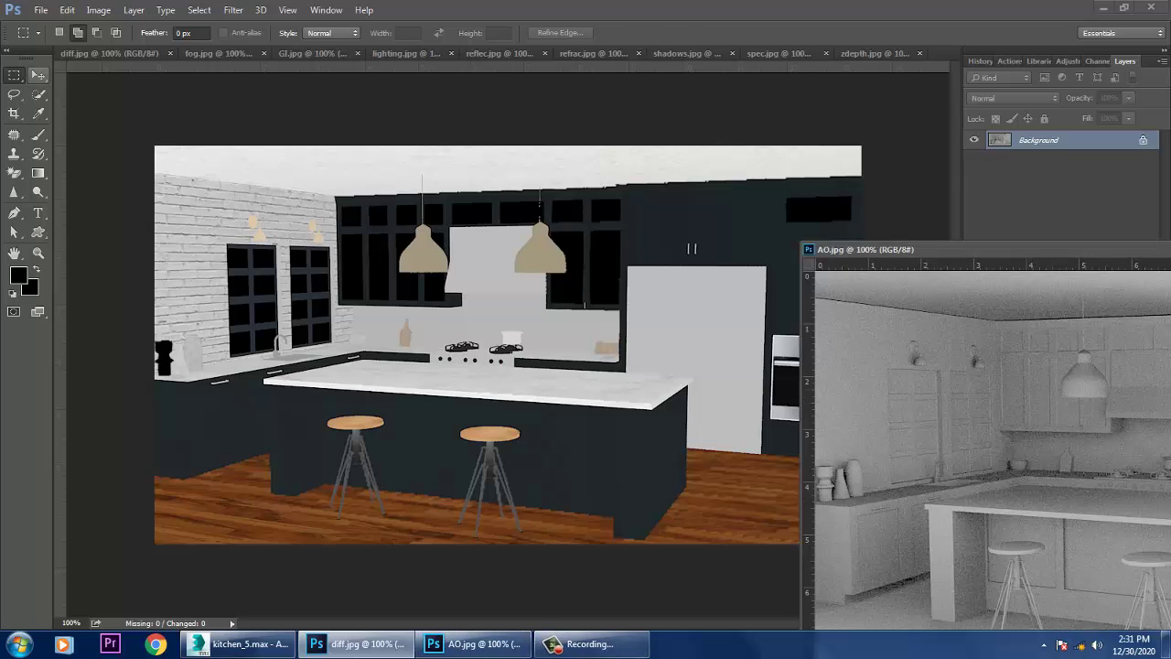
{"action": "left_click", "coordinate": [37, 75]}
{"action": "left_click_drag", "start_coordinate": [1027, 484], "coordinate": [714, 357]}
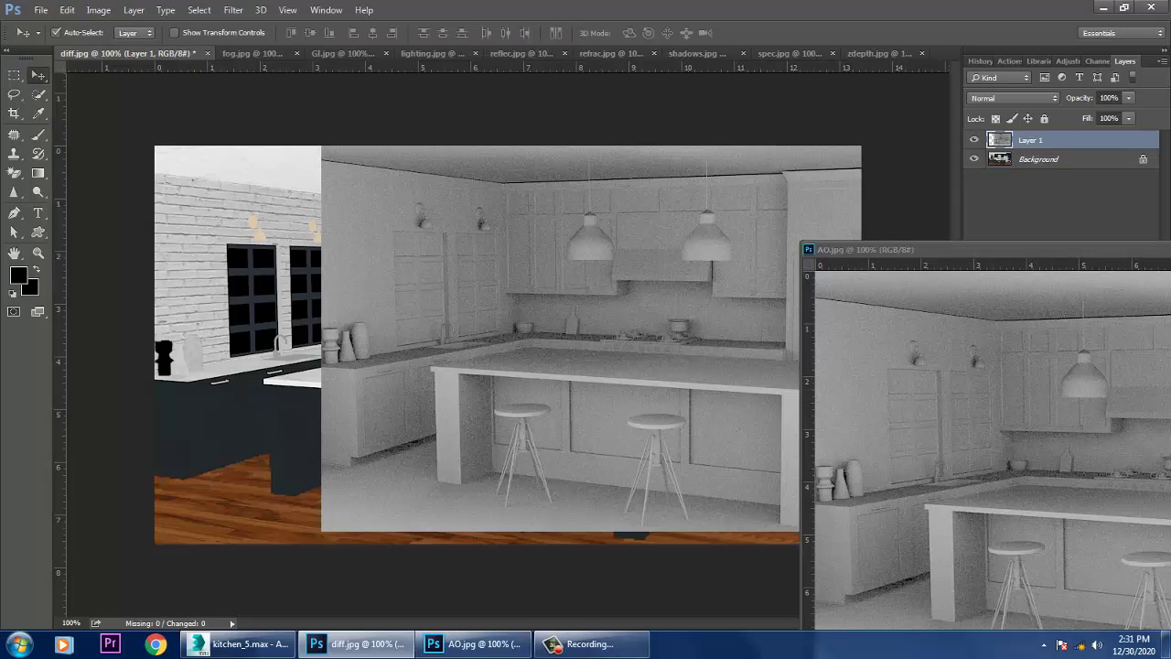
{"action": "left_click_drag", "start_coordinate": [1016, 250], "coordinate": [416, 254]}
{"action": "left_click", "coordinate": [870, 254]}
{"action": "left_click_drag", "start_coordinate": [550, 287], "coordinate": [395, 274]}
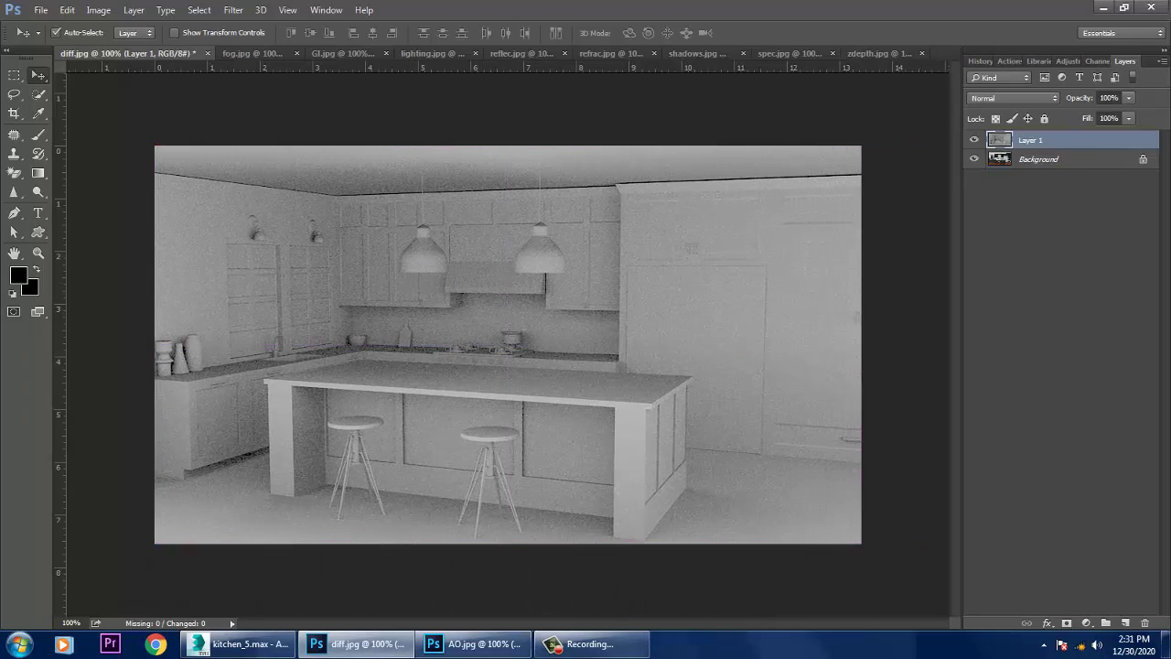
- Try the Screen, Darken and Multiply blend modes on the AO layer and compare against the diffuse image alone
{"action": "left_click", "coordinate": [1014, 98]}
{"action": "left_click", "coordinate": [1007, 198]}
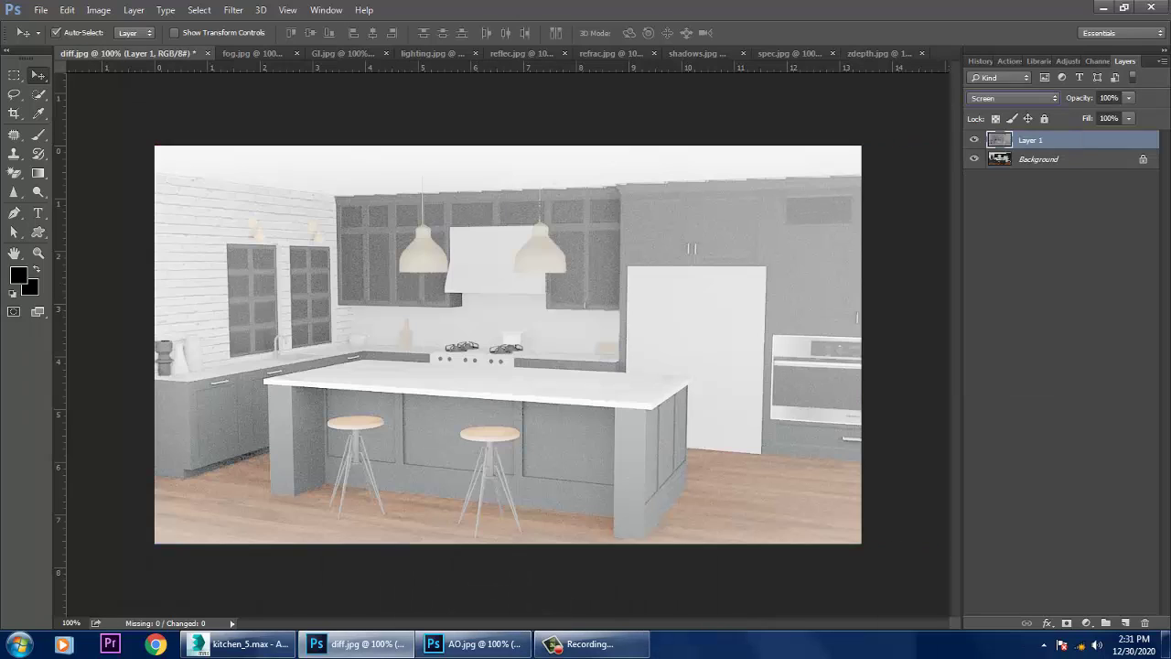
{"action": "left_click", "coordinate": [1014, 98]}
{"action": "left_click", "coordinate": [1006, 128]}
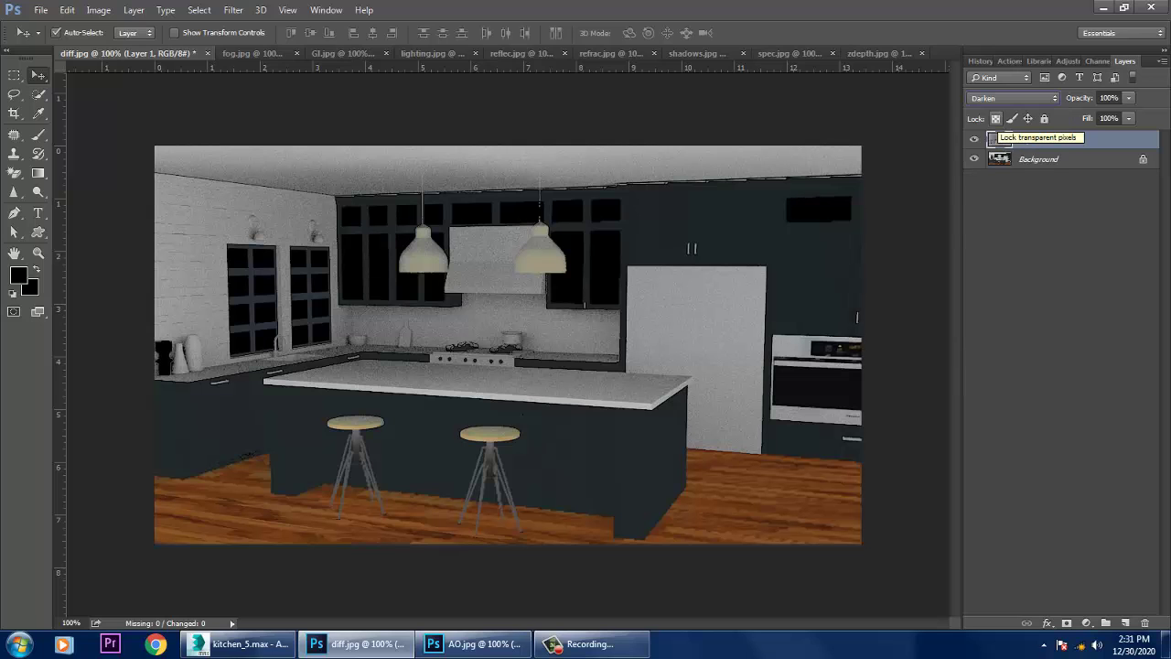
{"action": "key", "text": "Down"}
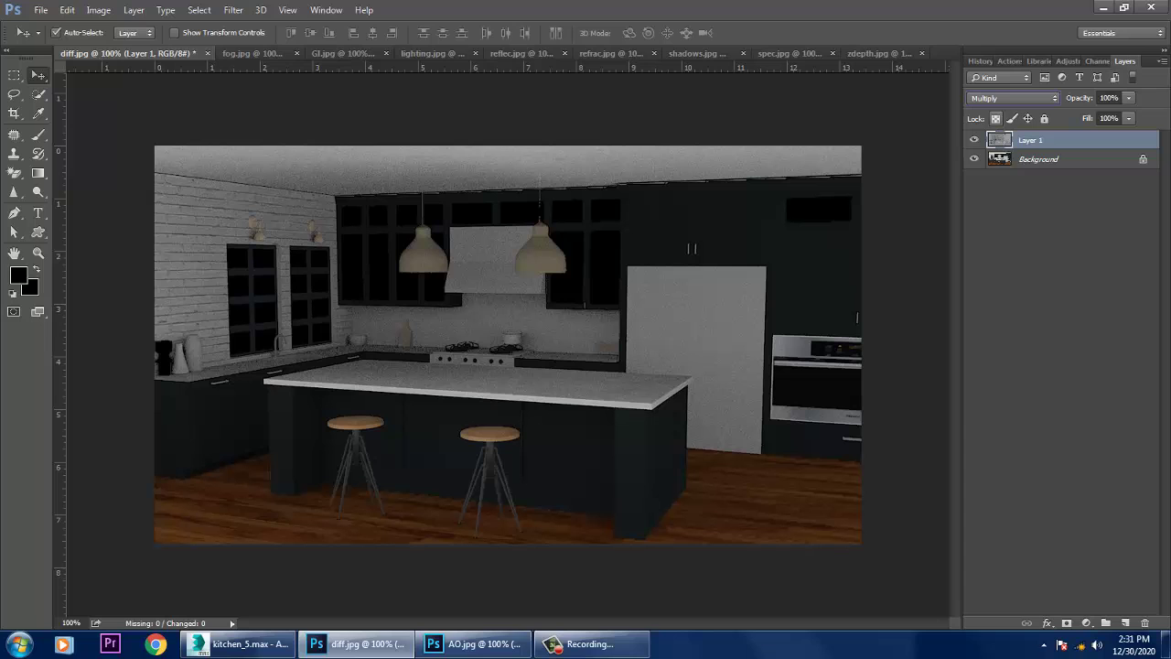
{"action": "key", "text": "Up"}
{"action": "key", "text": "Down"}
{"action": "left_click", "coordinate": [975, 140]}
{"action": "key", "text": "Up"}
{"action": "key", "text": "Down"}
{"action": "left_click", "coordinate": [974, 140]}
{"action": "left_click", "coordinate": [975, 140]}
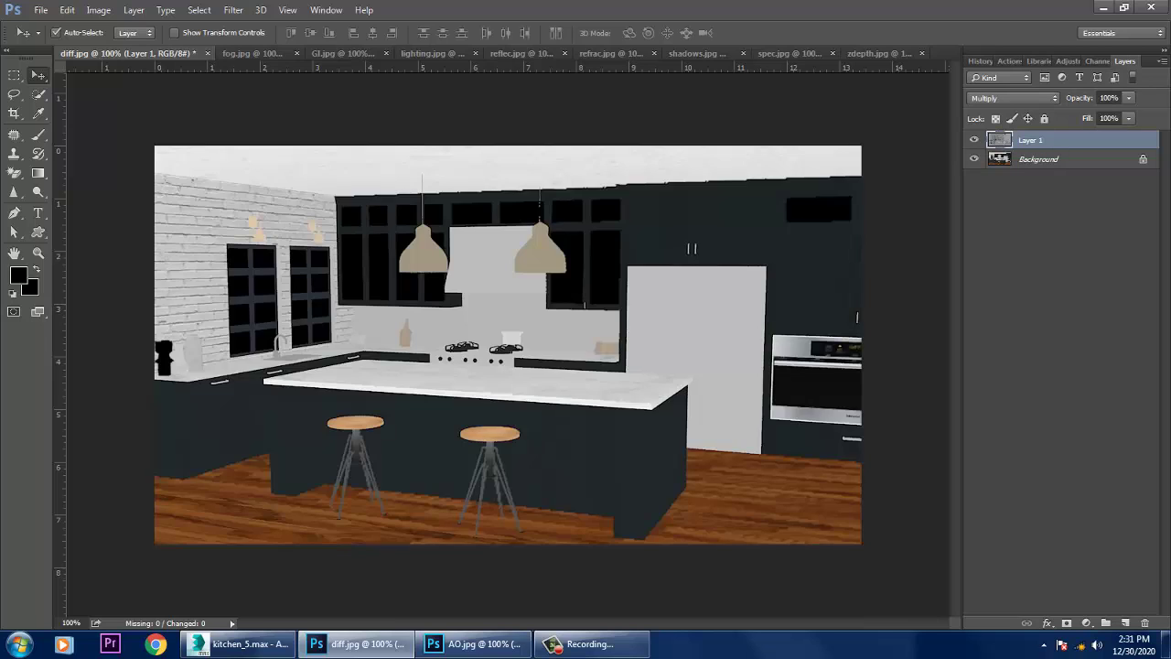
- Cycle the AO layer's blend mode from Color Burn through the following modes to Soft Light
{"action": "left_click", "coordinate": [1014, 98]}
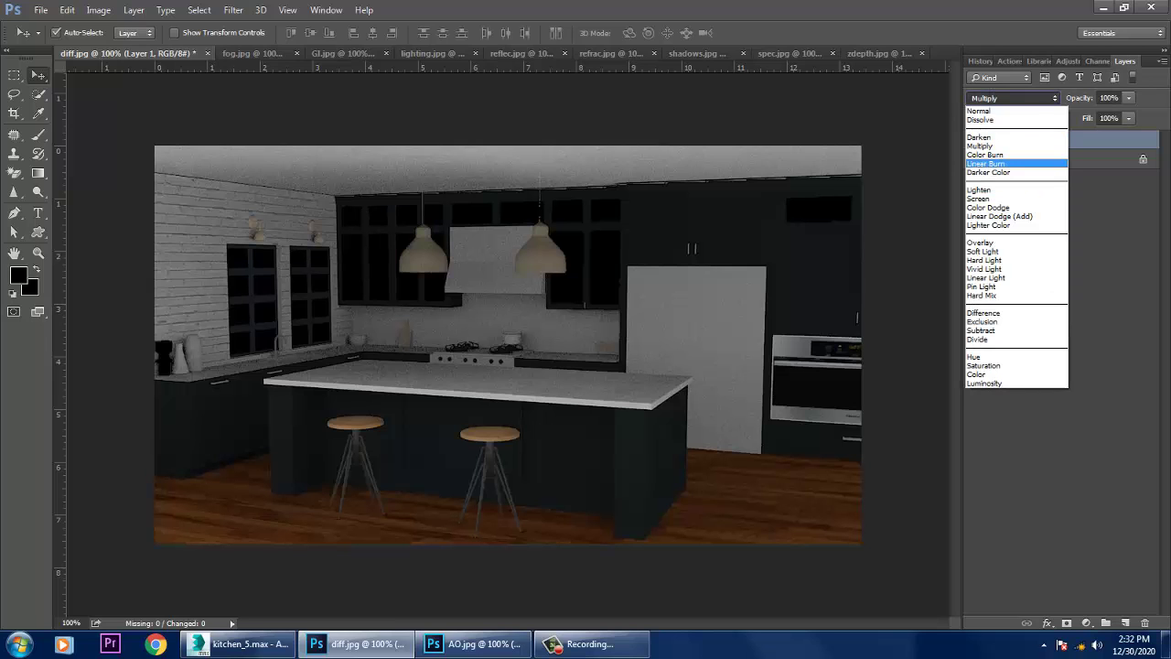
{"action": "left_click", "coordinate": [985, 154]}
{"action": "key", "text": "Down"}
{"action": "key", "text": "Down"}
{"action": "key", "text": "Down"}
{"action": "key", "text": "Down"}
{"action": "key", "text": "Down"}
{"action": "key", "text": "Down"}
{"action": "key", "text": "Down"}
{"action": "key", "text": "Down"}
{"action": "key", "text": "Down"}
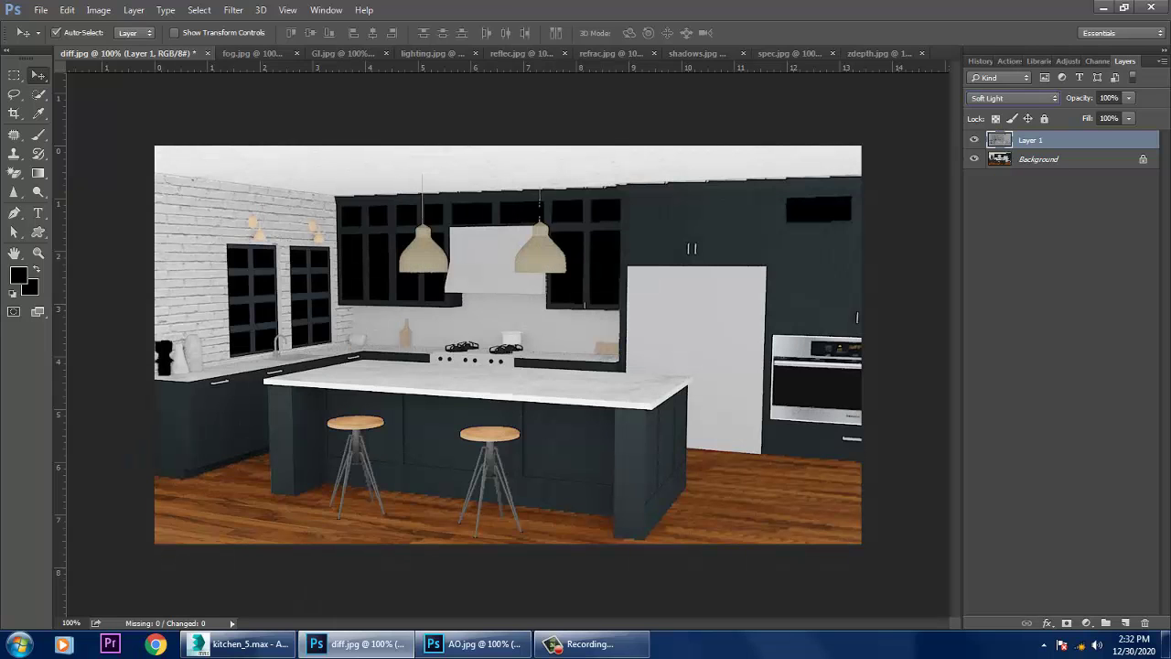
- Compare the kitchen image with the Soft Light AO layer shown and hidden
{"action": "left_click", "coordinate": [974, 140]}
{"action": "left_click", "coordinate": [975, 139]}
{"action": "left_click", "coordinate": [974, 140]}
{"action": "left_click", "coordinate": [974, 140]}
{"action": "key", "text": "ctrl+comma"}
{"action": "key", "text": "ctrl+comma"}
{"action": "key", "text": "ctrl+comma"}
{"action": "key", "text": "ctrl+comma"}
{"action": "key", "text": "ctrl+comma"}
{"action": "key", "text": "ctrl+comma"}
{"action": "key", "text": "ctrl+comma"}
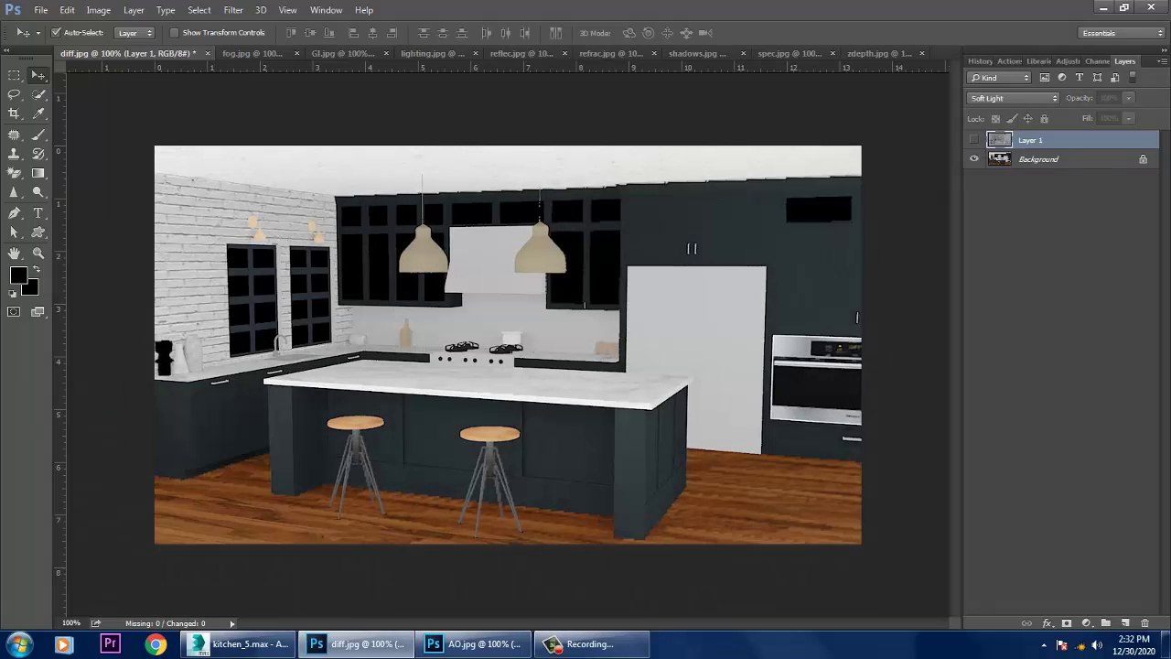
{"action": "key", "text": "ctrl+comma"}
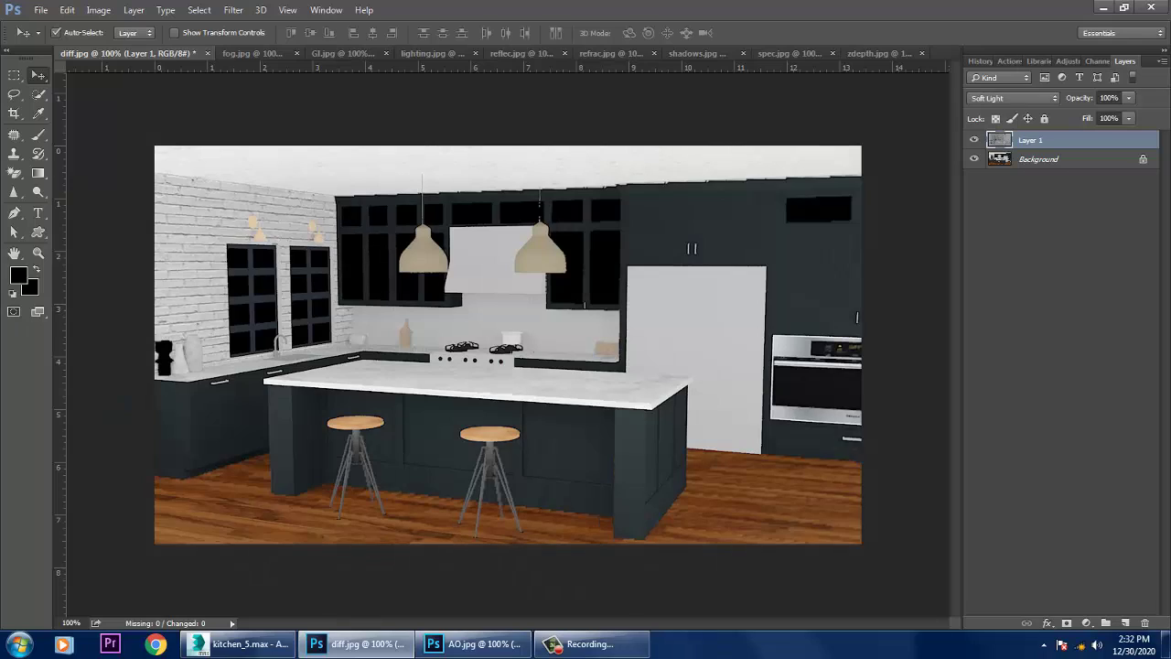
{"action": "key", "text": "ctrl+comma"}
- Try Multiply and Soft Light again on the AO layer, and set its blend mode to Overlay
{"action": "left_click", "coordinate": [1013, 98]}
{"action": "left_click", "coordinate": [988, 146]}
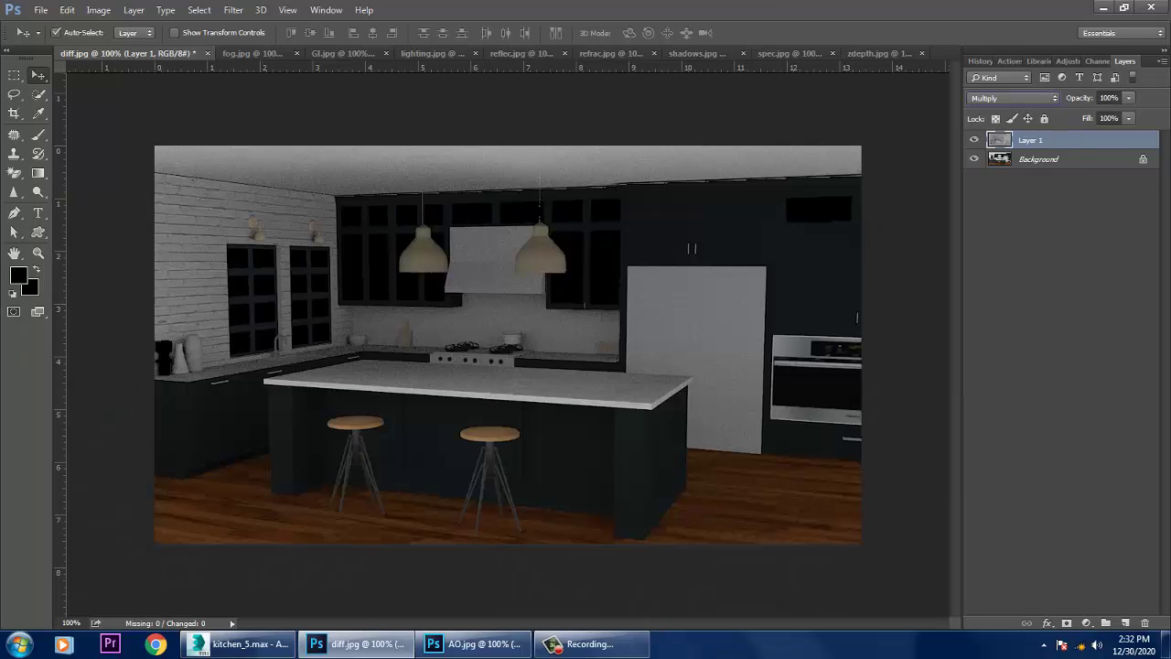
{"action": "left_click", "coordinate": [1014, 98]}
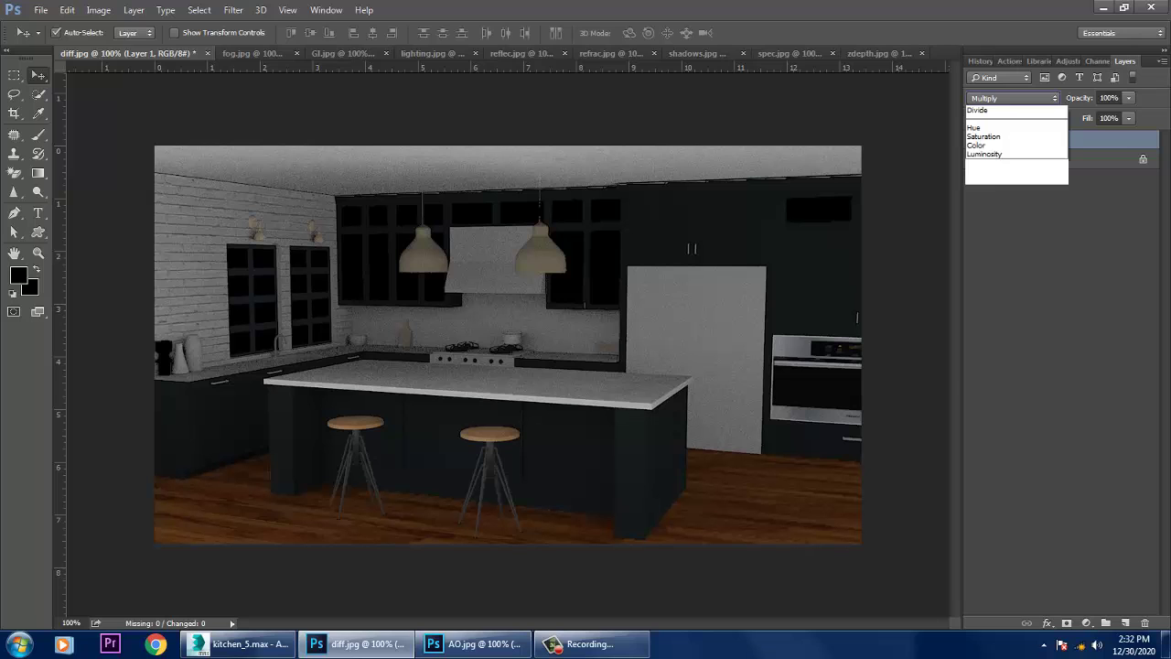
{"action": "left_click", "coordinate": [986, 251]}
{"action": "left_click", "coordinate": [1001, 98]}
{"action": "left_click", "coordinate": [989, 240]}
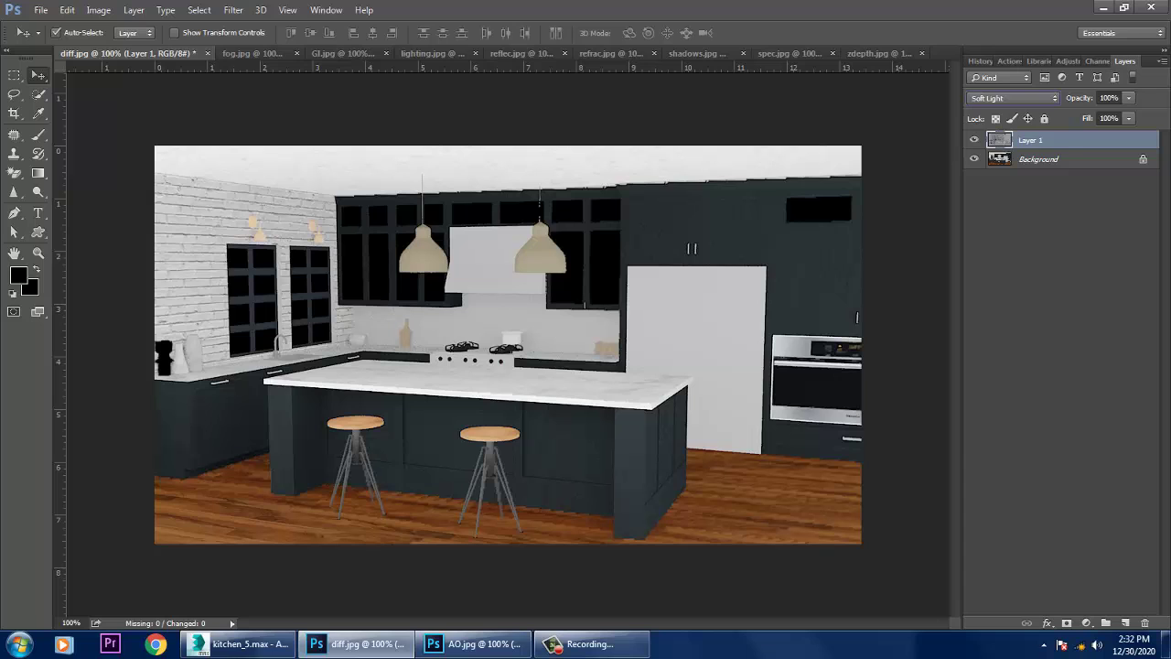
{"action": "left_click", "coordinate": [1012, 97]}
{"action": "left_click", "coordinate": [984, 243]}
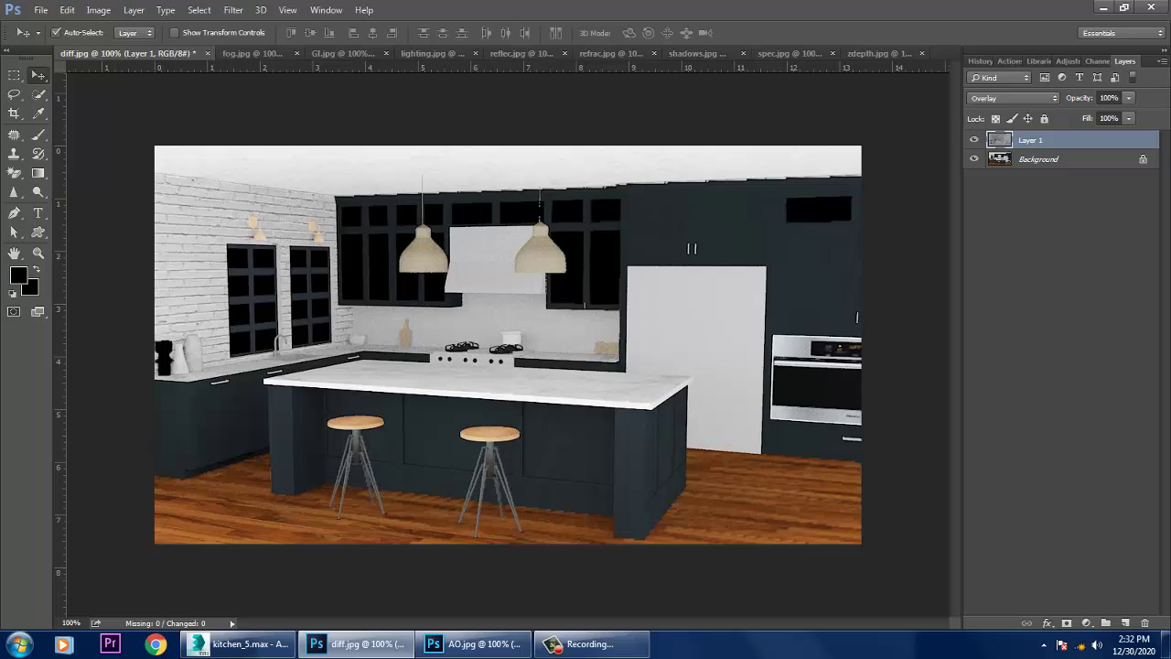
- Copy the reflec.jpg image into the diff.jpg document as the top layer and align it with the canvas
{"action": "left_click_drag", "start_coordinate": [521, 53], "coordinate": [983, 283]}
{"action": "left_click_drag", "start_coordinate": [1033, 439], "coordinate": [370, 316]}
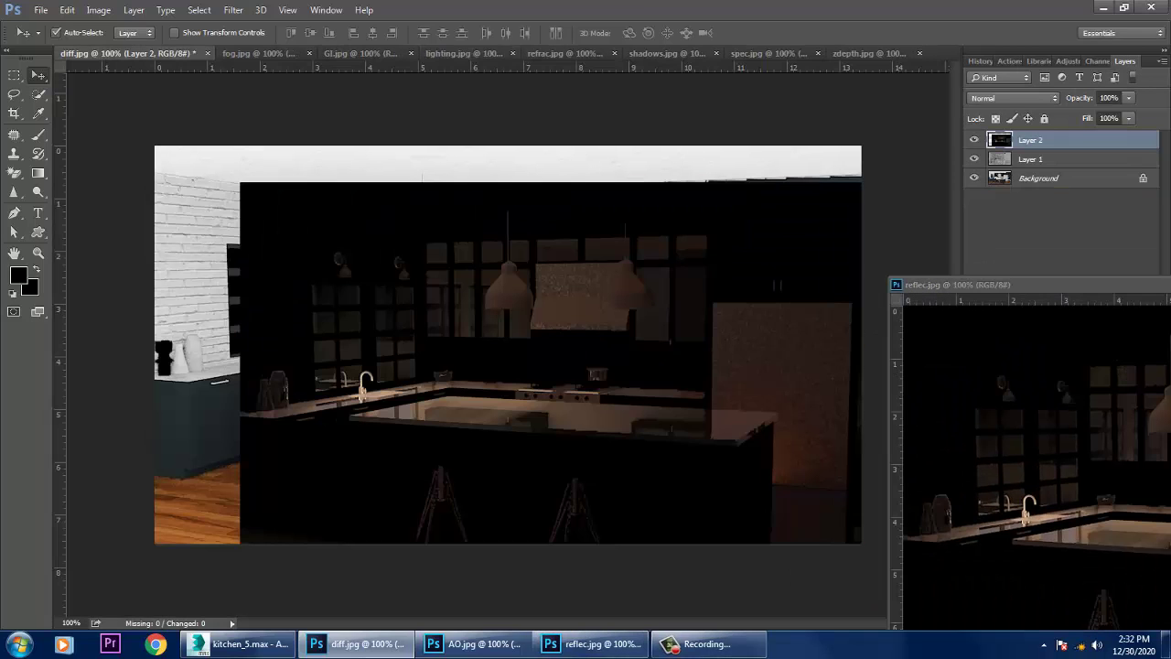
{"action": "left_click_drag", "start_coordinate": [1042, 285], "coordinate": [554, 280]}
{"action": "left_click", "coordinate": [1066, 280]}
{"action": "left_click_drag", "start_coordinate": [507, 317], "coordinate": [430, 245]}
- Rename the reflection pass layer to reflec and the ambient occlusion layer to Ao
{"action": "double_click", "coordinate": [1031, 140]}
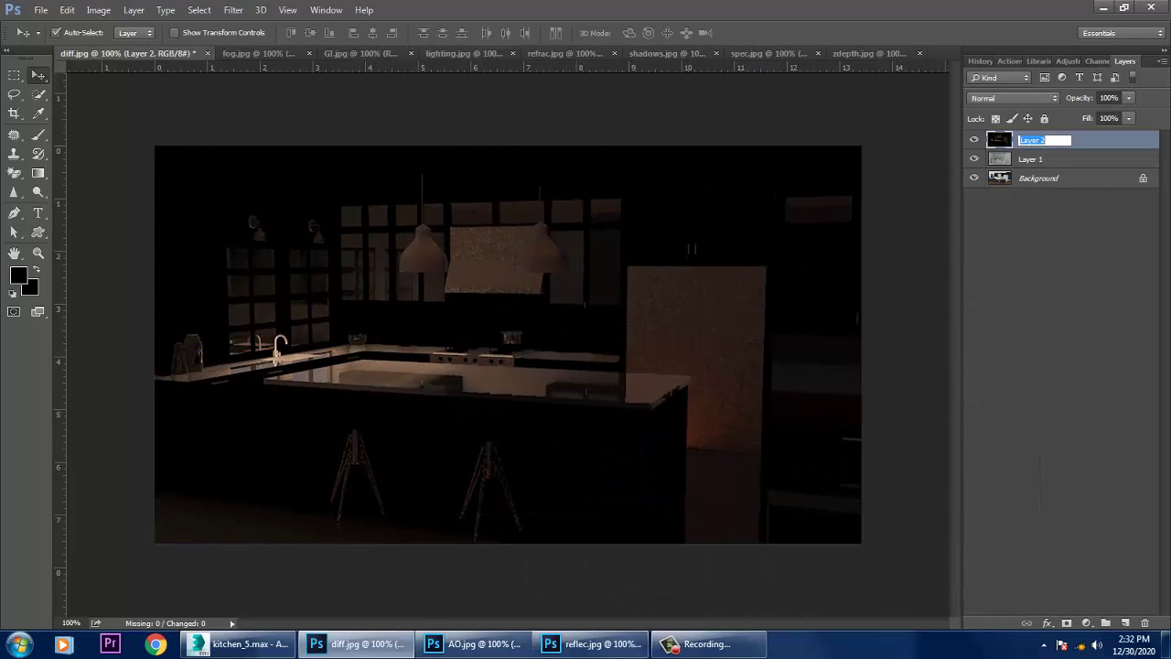
{"action": "type", "text": "reflec"}
{"action": "key", "text": "Return"}
{"action": "double_click", "coordinate": [1031, 159]}
{"action": "type", "text": "Ao"}
{"action": "key", "text": "Return"}
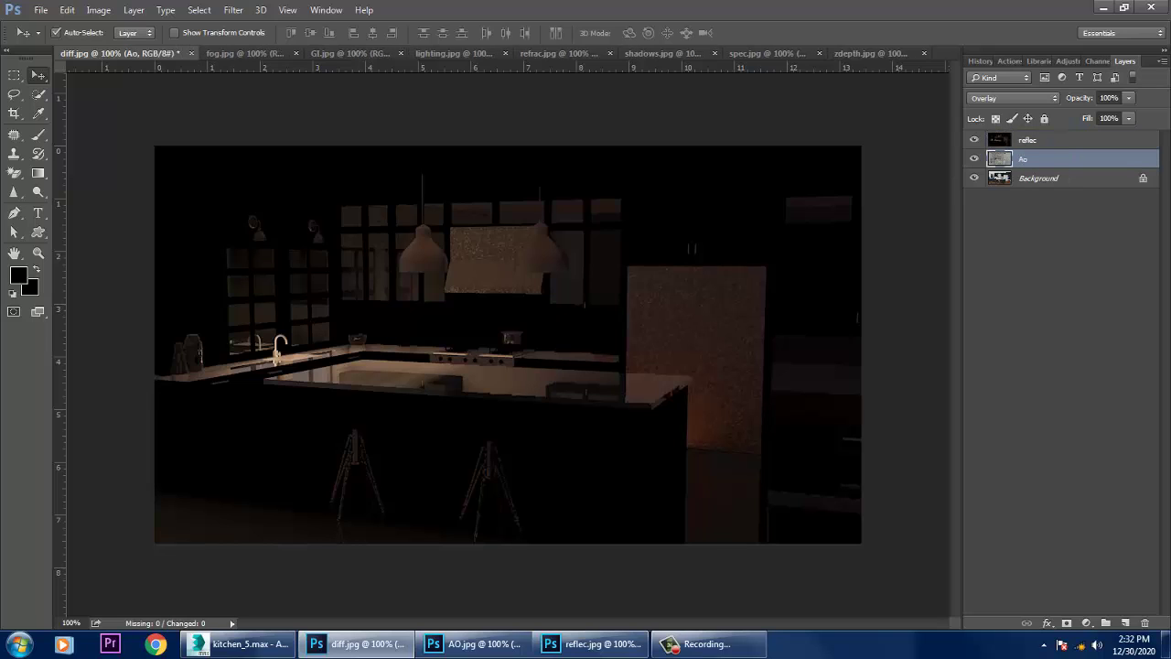
- Try Lighten and Color Dodge on the reflec layer, and set its blend mode to Screen
{"action": "left_click", "coordinate": [1027, 139]}
{"action": "left_click", "coordinate": [1011, 98]}
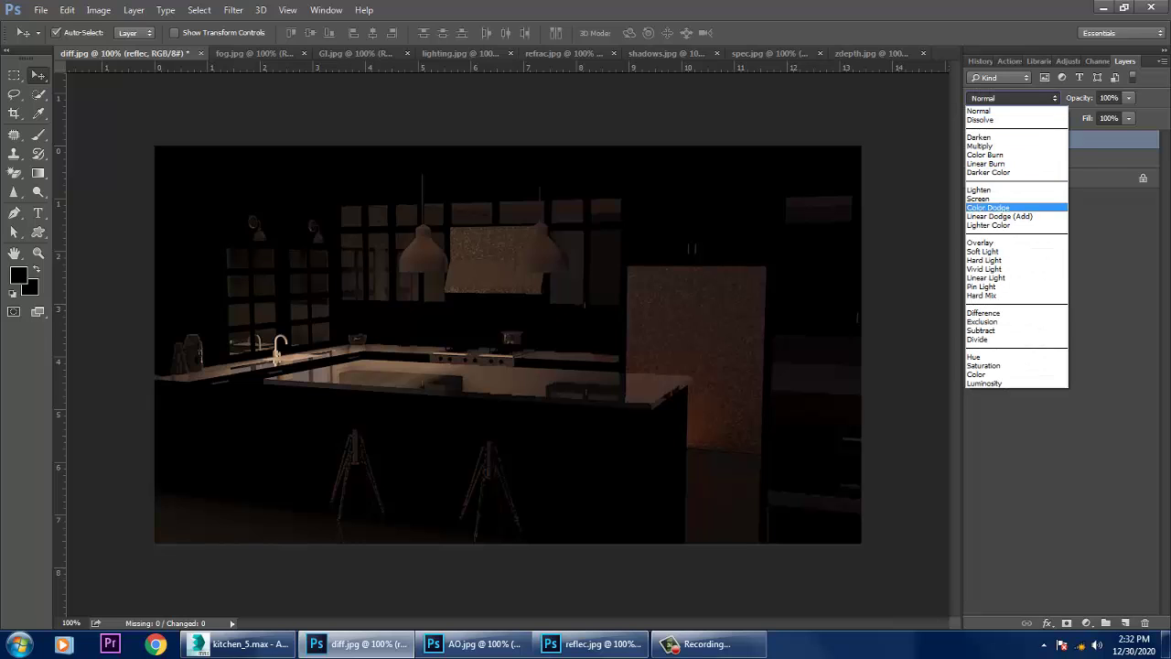
{"action": "left_click", "coordinate": [977, 198]}
{"action": "left_click", "coordinate": [1011, 98]}
{"action": "left_click", "coordinate": [983, 118]}
{"action": "key", "text": "Down"}
{"action": "key", "text": "Down"}
{"action": "key", "text": "Down"}
{"action": "key", "text": "Down"}
{"action": "key", "text": "Down"}
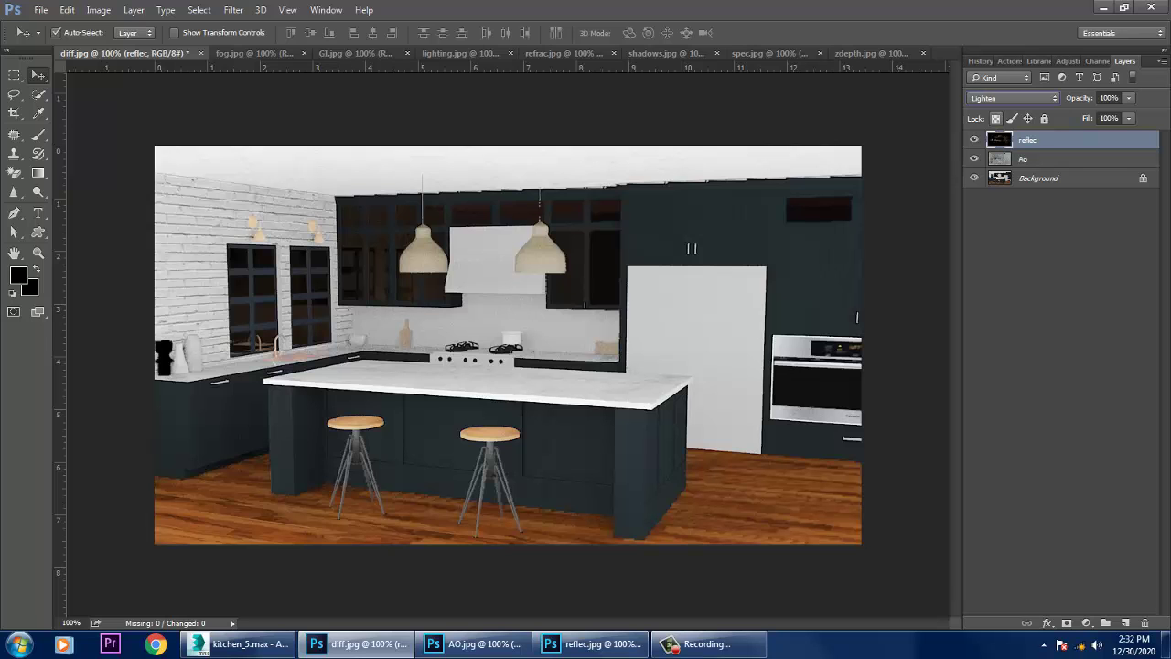
{"action": "key", "text": "Down"}
{"action": "key", "text": "Down"}
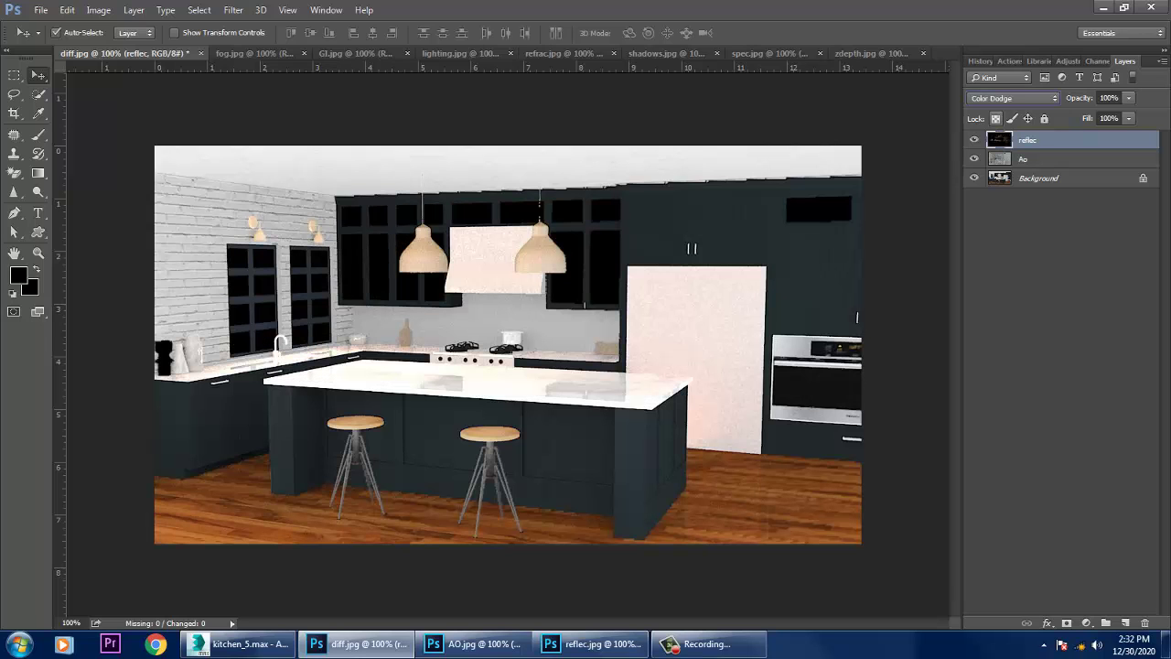
{"action": "key", "text": "Up"}
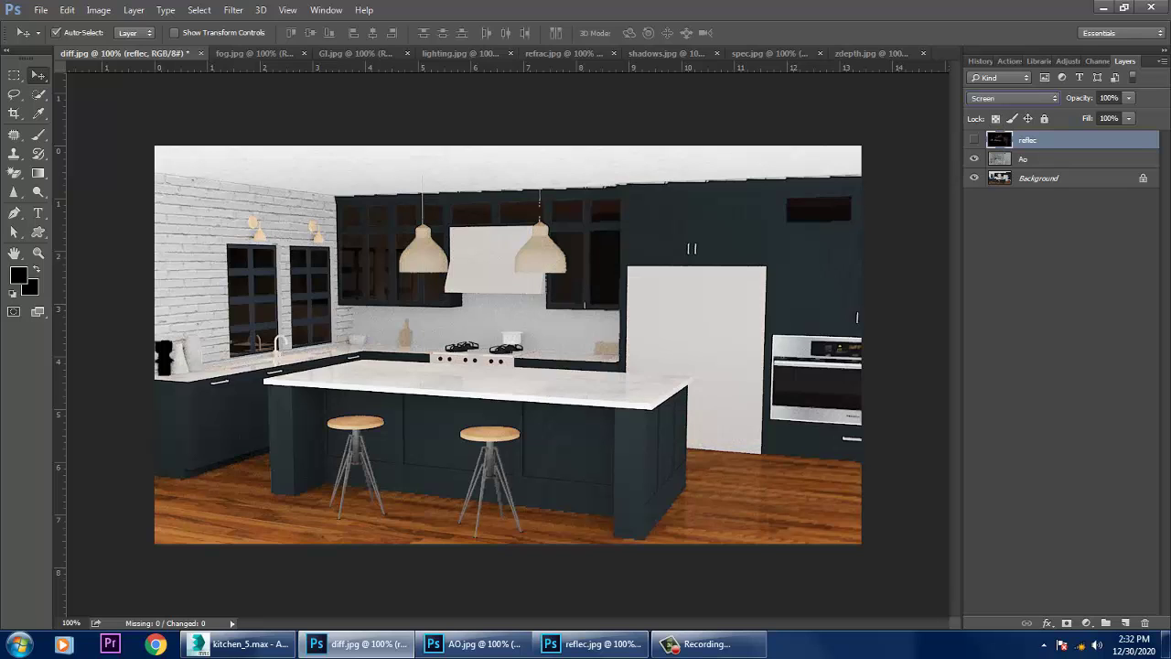
- Compare the kitchen image with the reflec layer shown and hidden
{"action": "left_click", "coordinate": [973, 139]}
{"action": "left_click", "coordinate": [973, 139]}
{"action": "left_click", "coordinate": [973, 139]}
{"action": "left_click", "coordinate": [974, 139]}
{"action": "left_click", "coordinate": [973, 139]}
{"action": "left_click", "coordinate": [973, 139]}
{"action": "left_click", "coordinate": [973, 139]}
{"action": "left_click", "coordinate": [973, 139]}
{"action": "left_click", "coordinate": [973, 140]}
{"action": "left_click", "coordinate": [973, 139]}
{"action": "left_click", "coordinate": [973, 139]}
{"action": "left_click", "coordinate": [973, 139]}
{"action": "left_click", "coordinate": [973, 139]}
{"action": "left_click", "coordinate": [974, 139]}
{"action": "left_click", "coordinate": [973, 139]}
{"action": "left_click", "coordinate": [973, 139]}
{"action": "left_click", "coordinate": [973, 139]}
{"action": "left_click", "coordinate": [973, 139]}
{"action": "left_click", "coordinate": [973, 139]}
- Copy the refrac.jpg image into the diff.jpg document as the top layer and align it with the canvas
{"action": "left_click", "coordinate": [562, 53]}
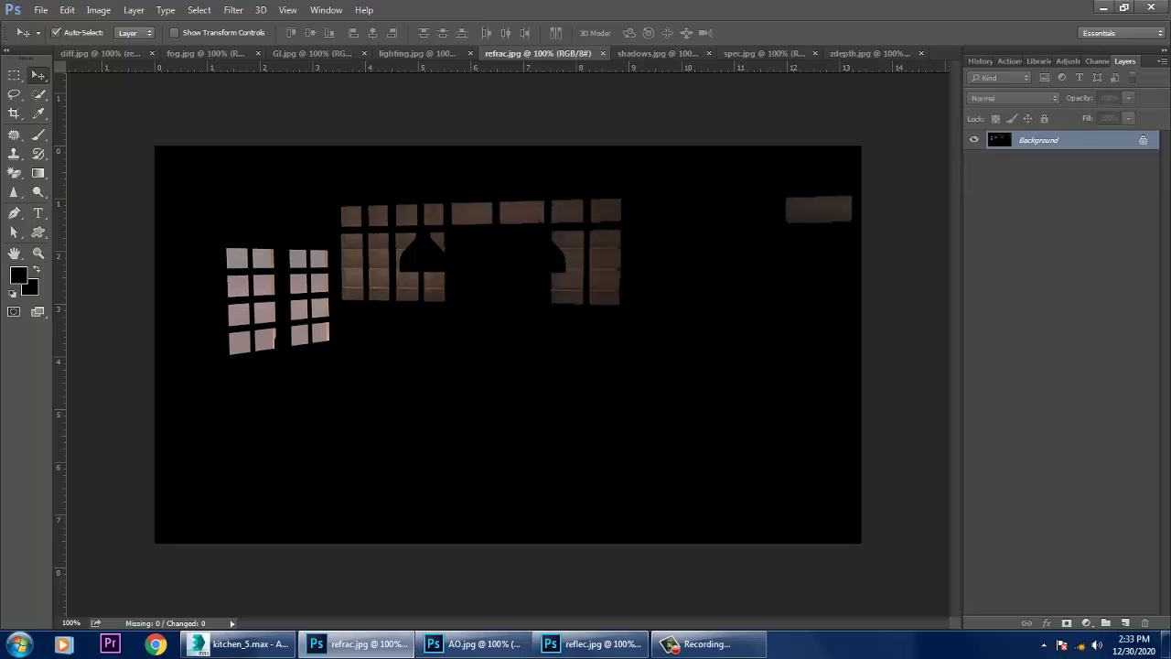
{"action": "left_click_drag", "start_coordinate": [561, 53], "coordinate": [759, 235]}
{"action": "left_click_drag", "start_coordinate": [1018, 437], "coordinate": [379, 322]}
{"action": "left_click_drag", "start_coordinate": [804, 234], "coordinate": [397, 246]}
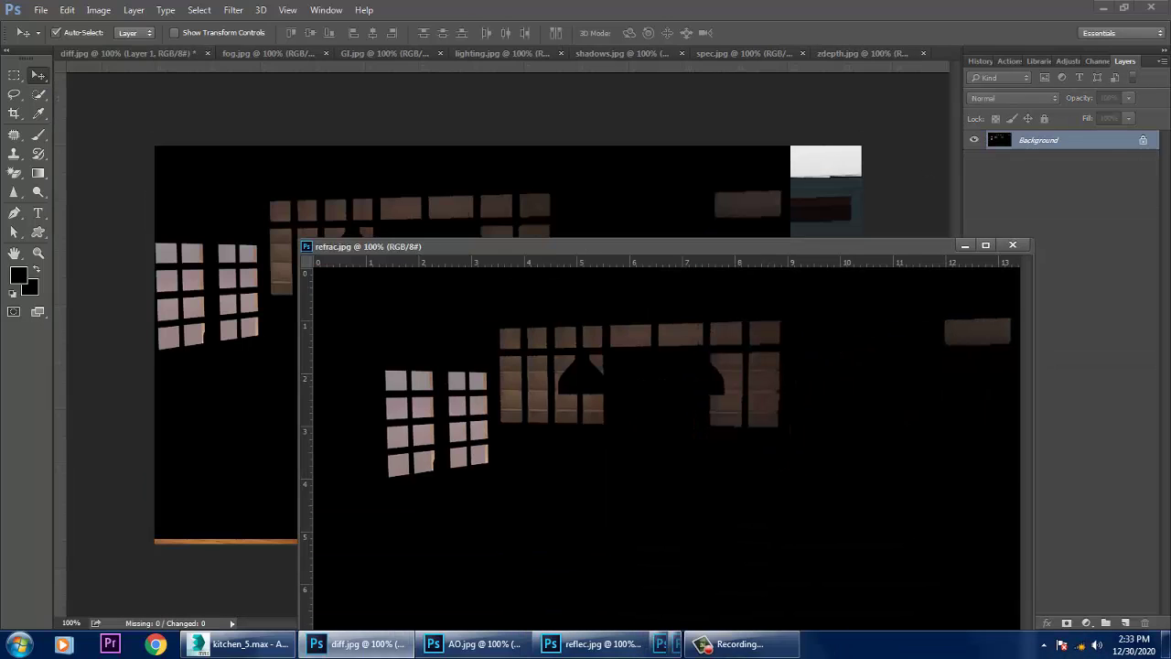
{"action": "left_click", "coordinate": [964, 245]}
{"action": "left_click_drag", "start_coordinate": [571, 261], "coordinate": [642, 264]}
- Rename the refraction pass layer to refrac
{"action": "double_click", "coordinate": [1030, 140]}
{"action": "type", "text": "refrac"}
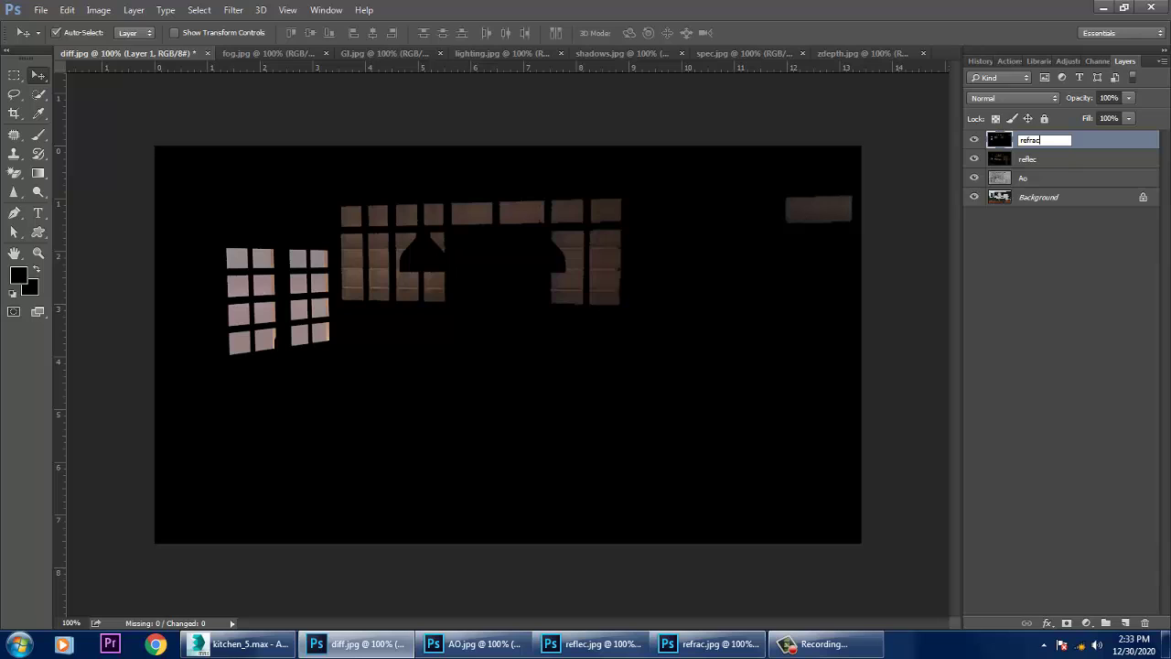
{"action": "key", "text": "Return"}
- Try successive blend modes on the refrac layer, including Lighten, Screen, Color Dodge, Overlay and Difference
{"action": "left_click", "coordinate": [1013, 98]}
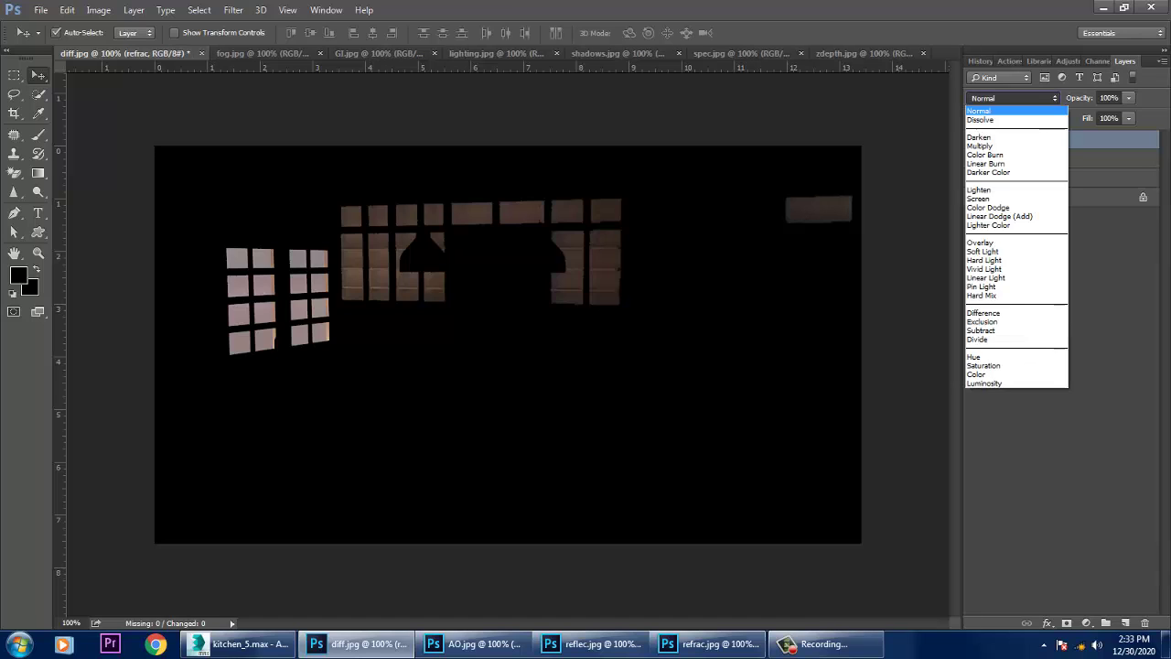
{"action": "left_click", "coordinate": [1006, 129]}
{"action": "key", "text": "Down"}
{"action": "key", "text": "Down"}
{"action": "key", "text": "Down"}
{"action": "key", "text": "Down"}
{"action": "key", "text": "Down"}
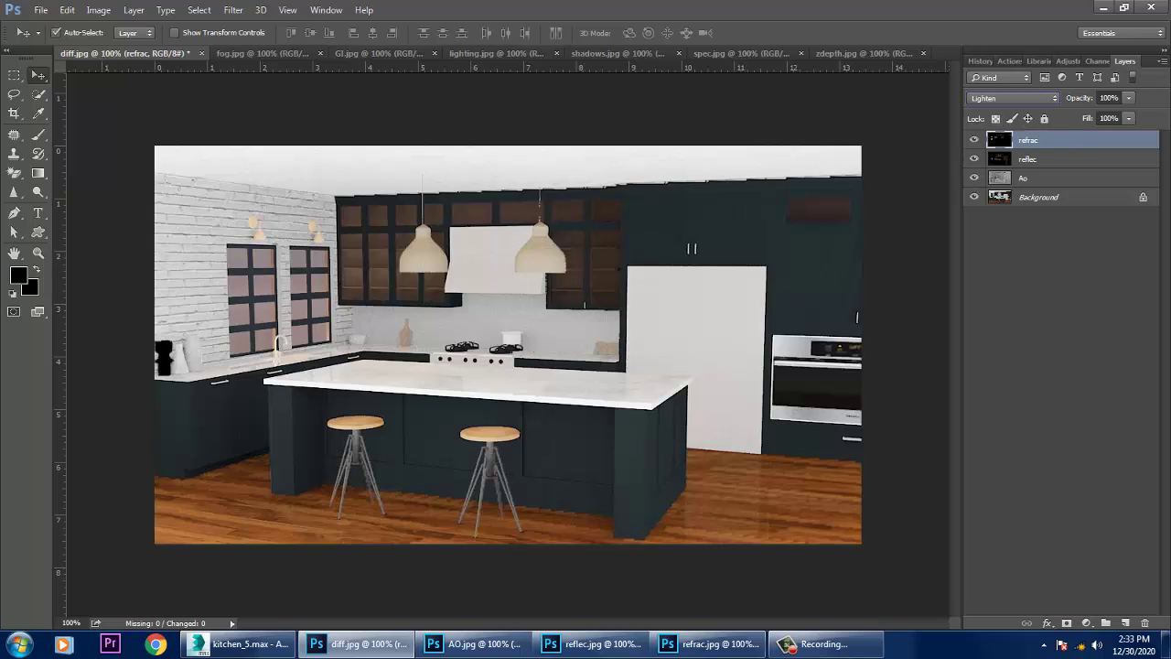
{"action": "key", "text": "Down"}
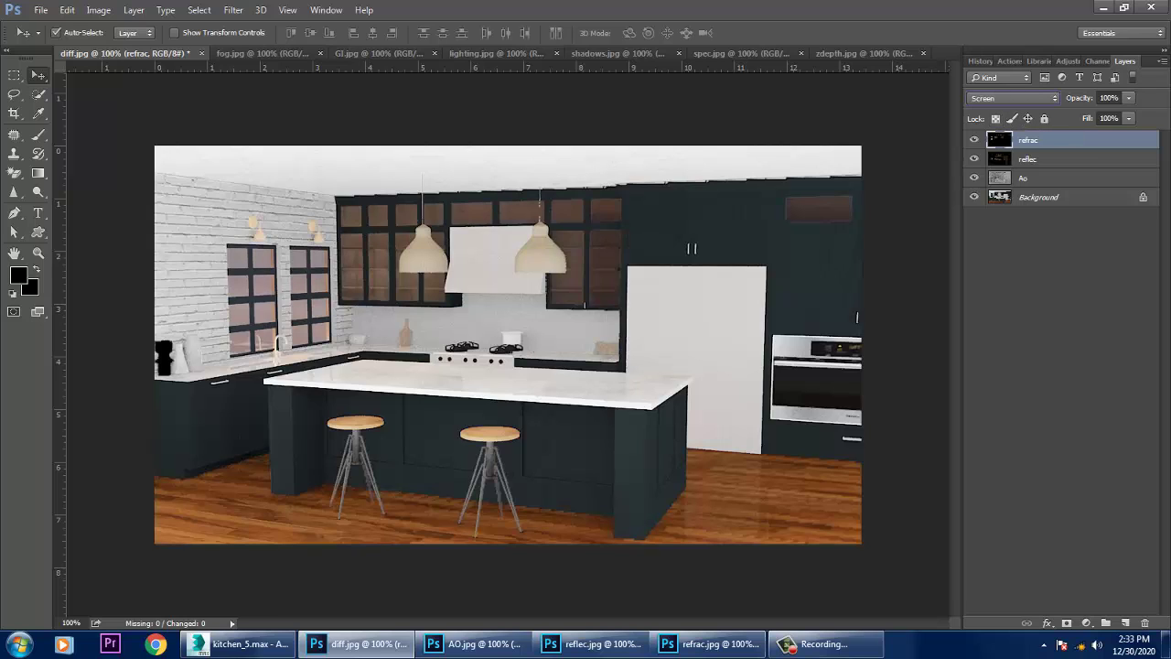
{"action": "key", "text": "Down"}
{"action": "key", "text": "Down"}
{"action": "key", "text": "Down"}
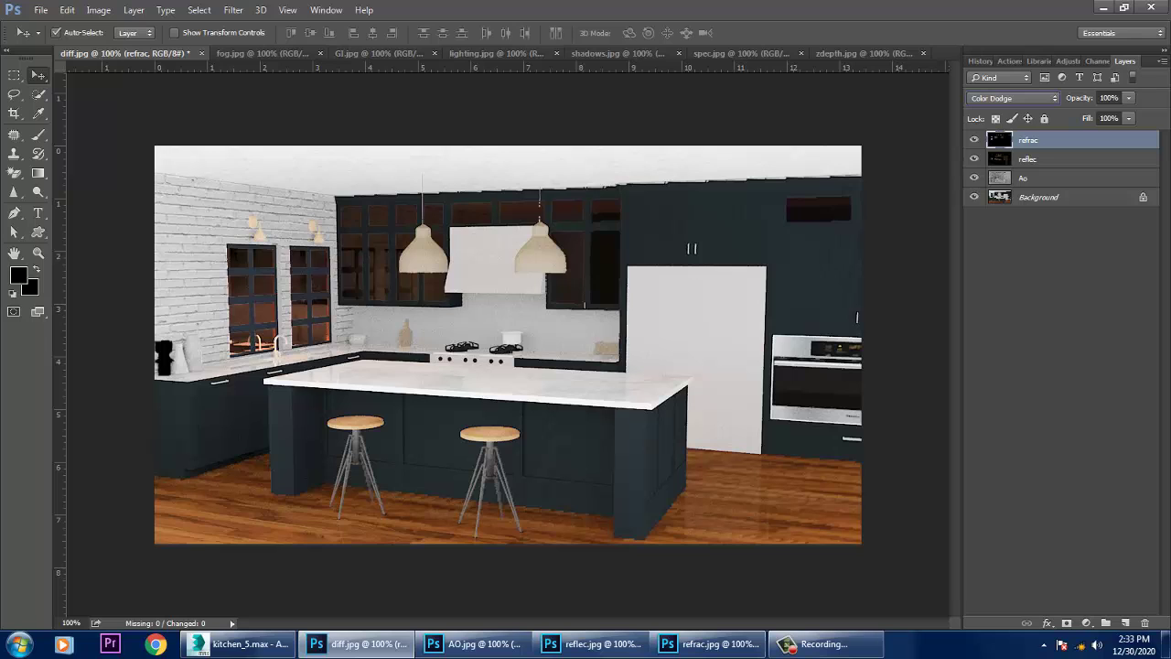
{"action": "key", "text": "Down"}
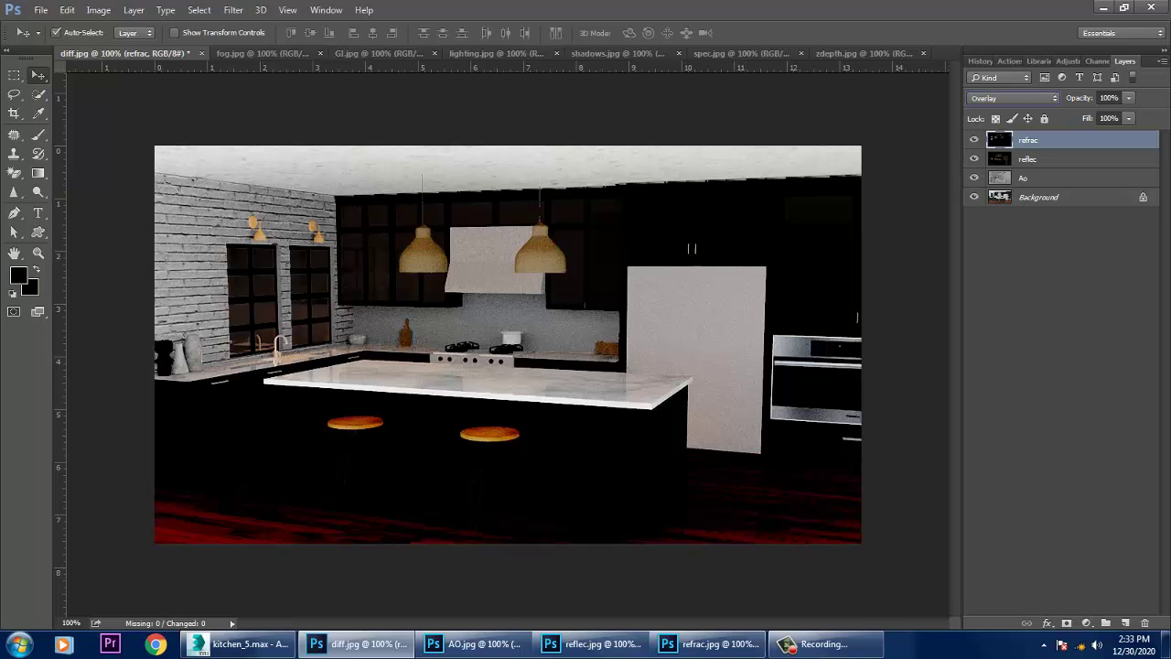
{"action": "key", "text": "Down"}
{"action": "key", "text": "Down"}
{"action": "key", "text": "Down"}
{"action": "key", "text": "Down"}
{"action": "key", "text": "Down"}
{"action": "key", "text": "Down"}
{"action": "key", "text": "Down"}
{"action": "key", "text": "Down"}
{"action": "key", "text": "Down"}
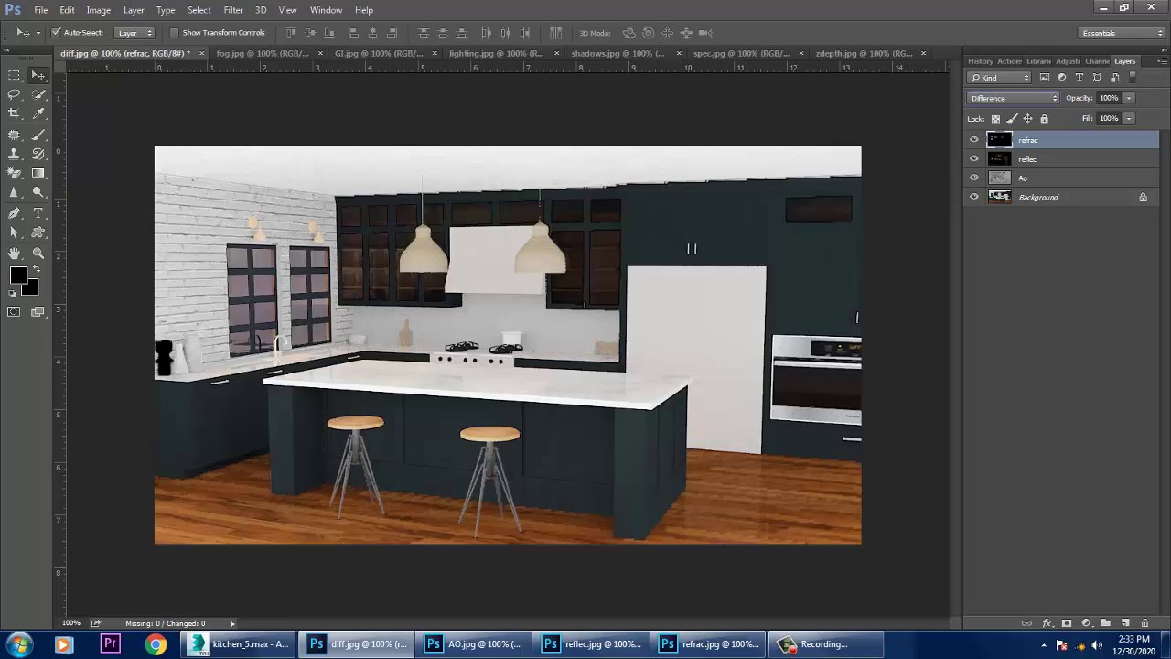
- Try the Overlay and Soft Light blend modes on the refrac layer
{"action": "left_click", "coordinate": [1013, 98]}
{"action": "left_click", "coordinate": [1006, 242]}
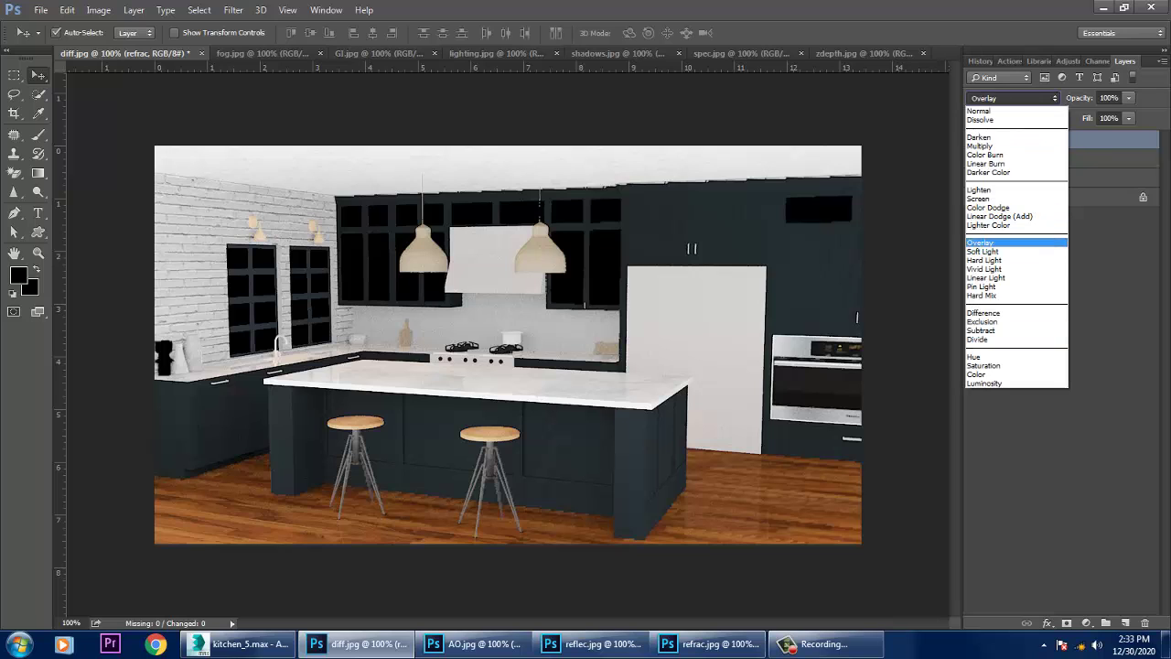
{"action": "left_click", "coordinate": [1013, 98]}
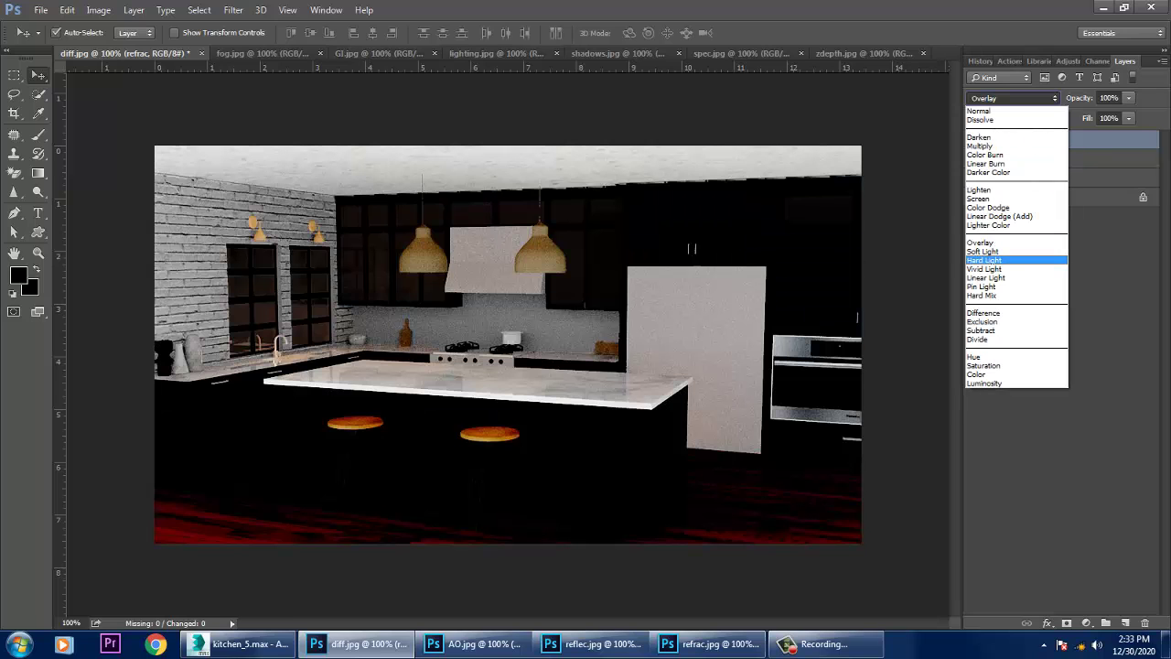
{"action": "left_click", "coordinate": [1015, 260]}
{"action": "left_click", "coordinate": [1013, 97]}
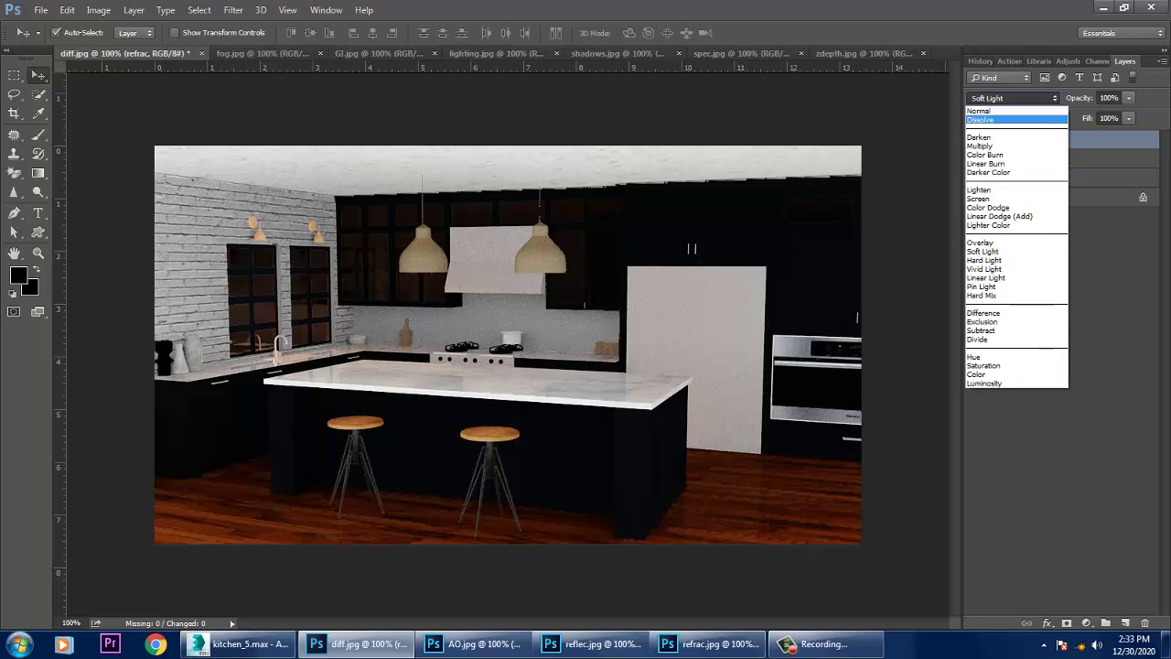
- Set the refrac layer's blend mode to Screen after comparing it with Color Dodge
{"action": "left_click", "coordinate": [1006, 133]}
{"action": "key", "text": "Down"}
{"action": "key", "text": "Down"}
{"action": "key", "text": "Down"}
{"action": "key", "text": "Down"}
{"action": "key", "text": "Down"}
{"action": "key", "text": "Down"}
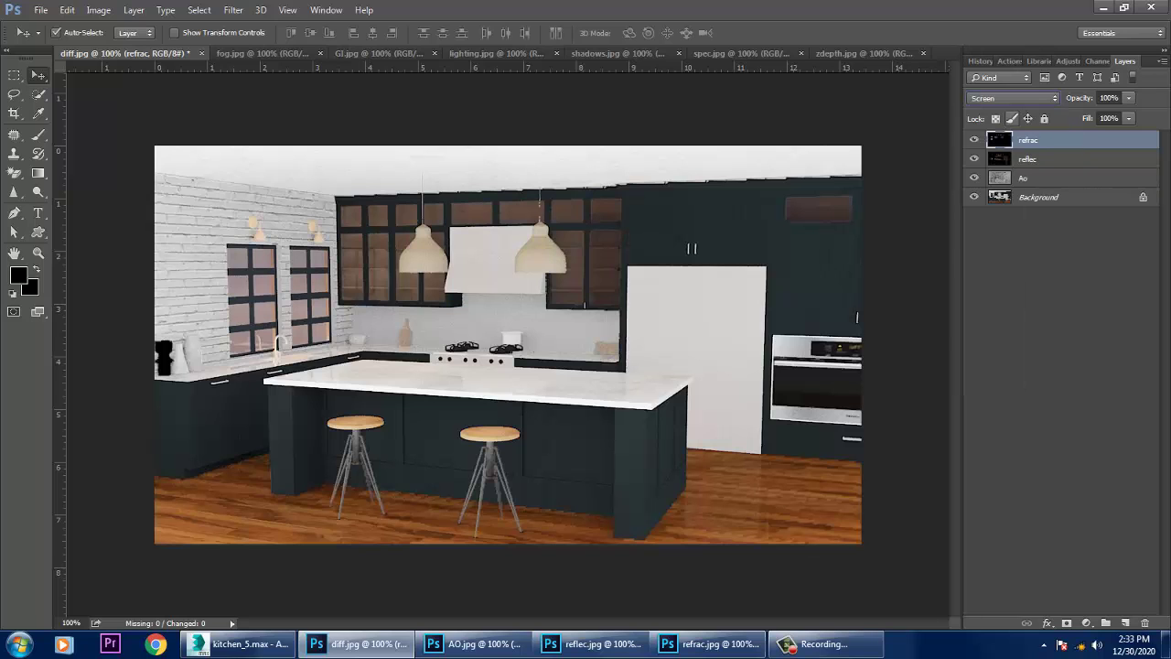
{"action": "key", "text": "Down"}
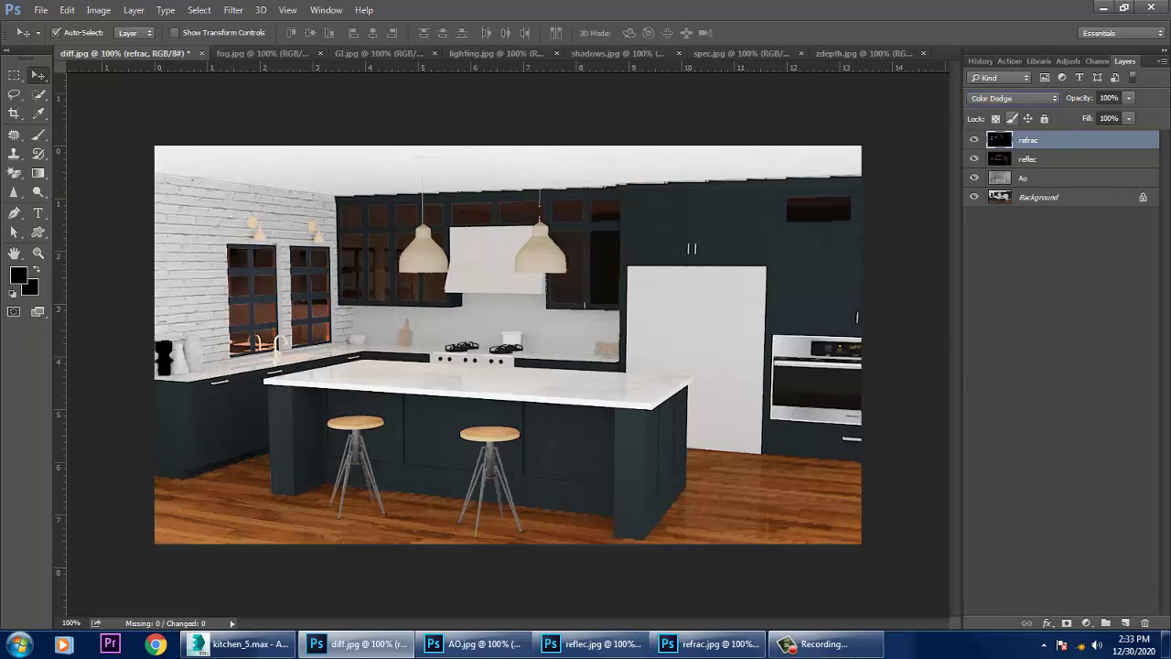
{"action": "key", "text": "Up"}
- Compare the kitchen image with the refrac layer shown and hidden, and inspect the glass cabinets up close
{"action": "left_click", "coordinate": [975, 140]}
{"action": "left_click", "coordinate": [974, 140]}
{"action": "left_click", "coordinate": [974, 140]}
{"action": "key", "text": "ctrl+comma"}
{"action": "key", "text": "ctrl+comma"}
{"action": "key", "text": "ctrl+comma"}
{"action": "key", "text": "ctrl+comma"}
{"action": "key", "text": "ctrl+comma"}
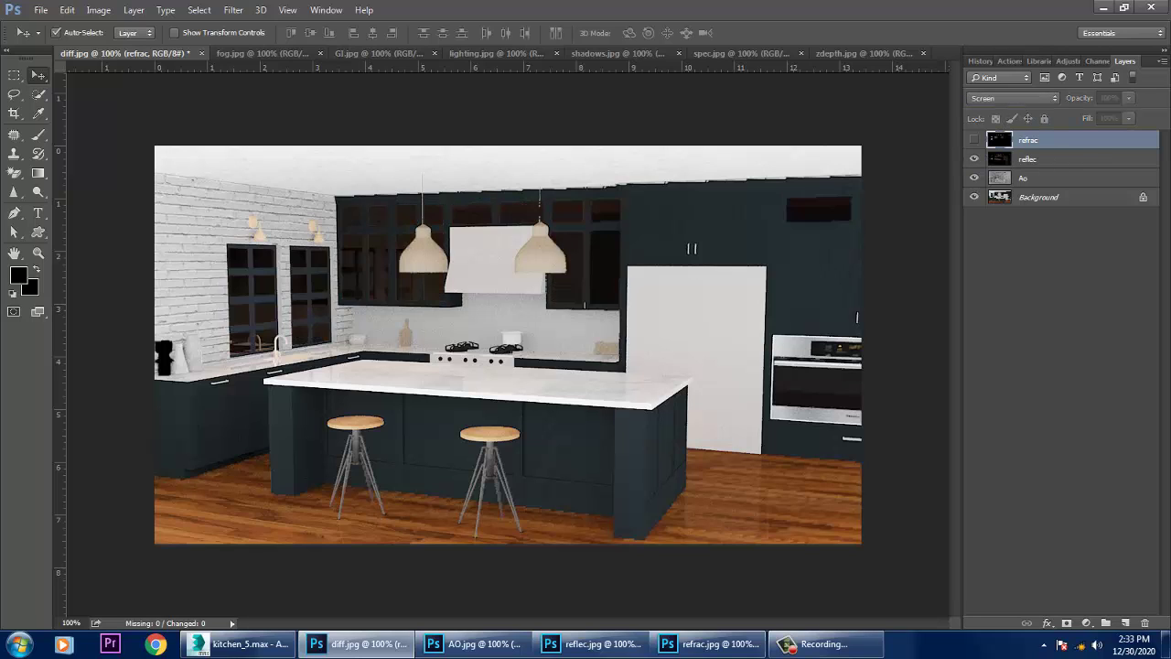
{"action": "key", "text": "ctrl+comma"}
{"action": "key", "text": "ctrl+comma"}
{"action": "key", "text": "ctrl+comma"}
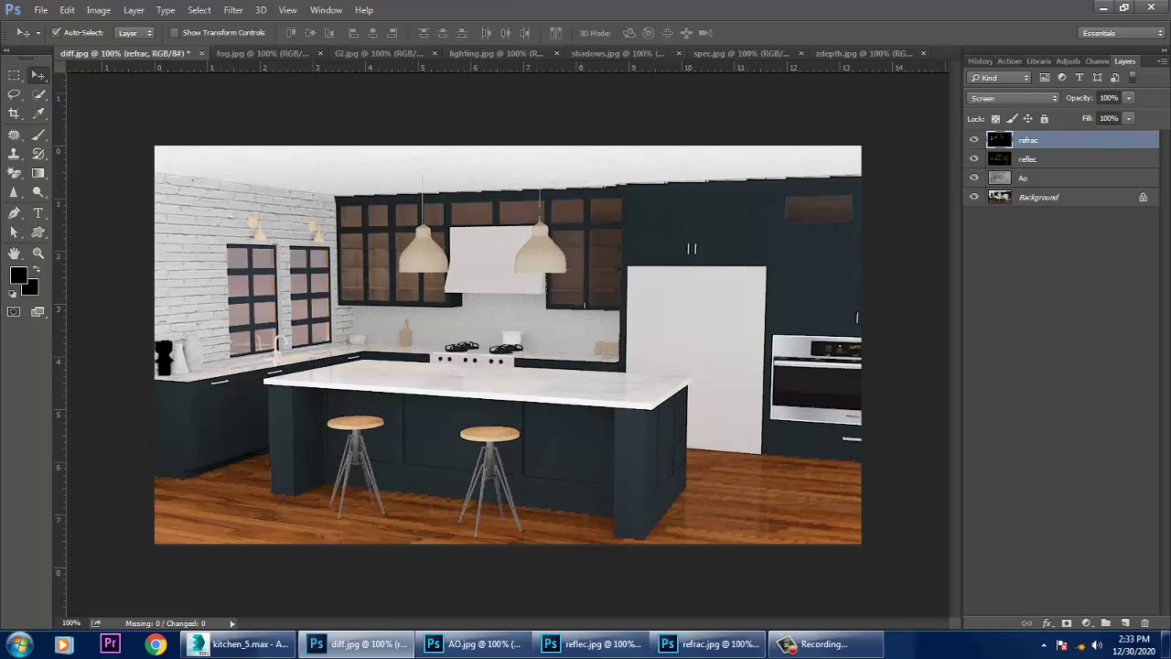
{"action": "key", "text": "ctrl+plus"}
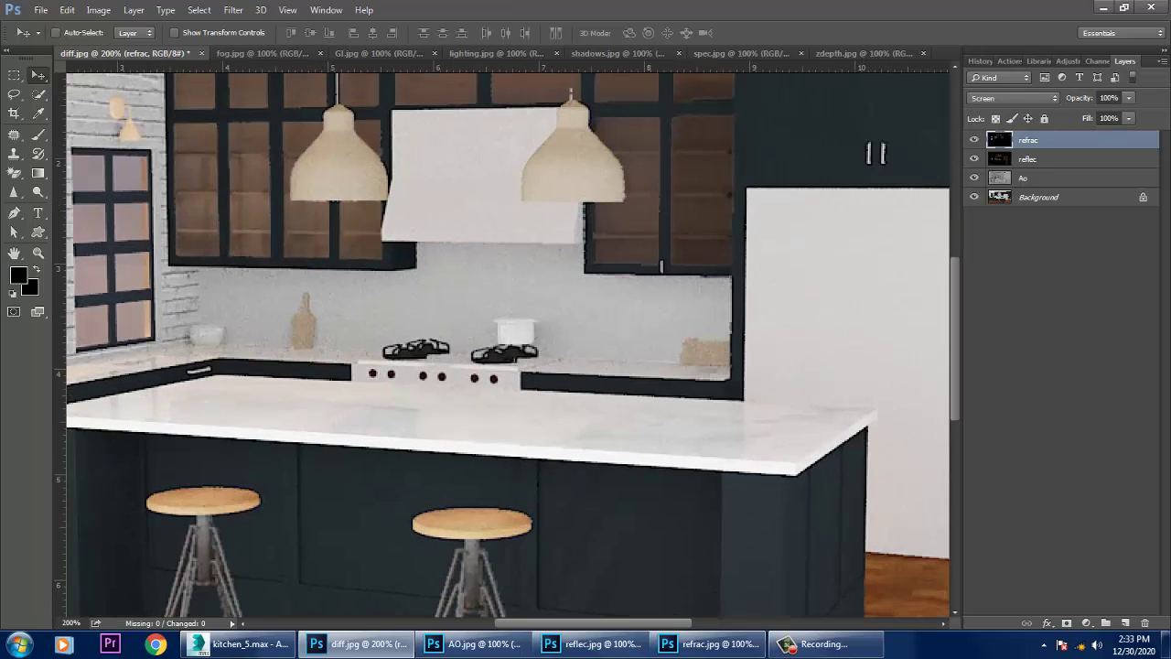
{"action": "key", "text": "ctrl+minus"}
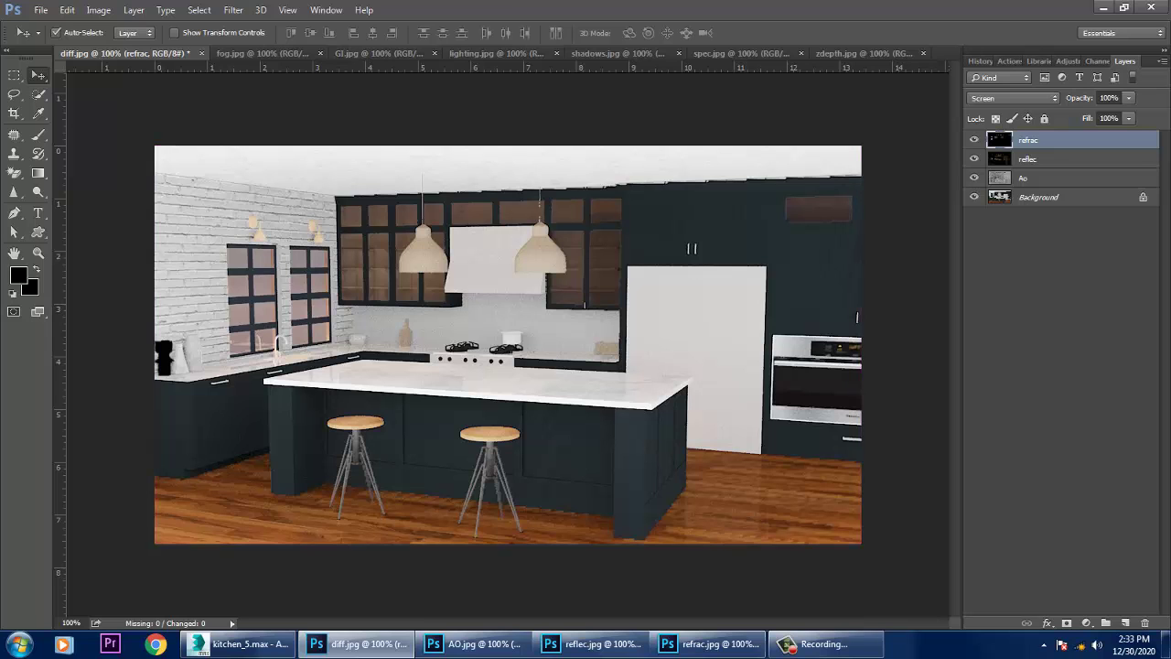
{"action": "key", "text": "ctrl+plus"}
{"action": "key", "text": "ctrl+minus"}
{"action": "left_click", "coordinate": [973, 140]}
{"action": "left_click", "coordinate": [973, 140]}
- Copy the spec.jpg image into the diff.jpg document as the top layer and align it with the canvas
{"action": "left_click_drag", "start_coordinate": [732, 53], "coordinate": [825, 202]}
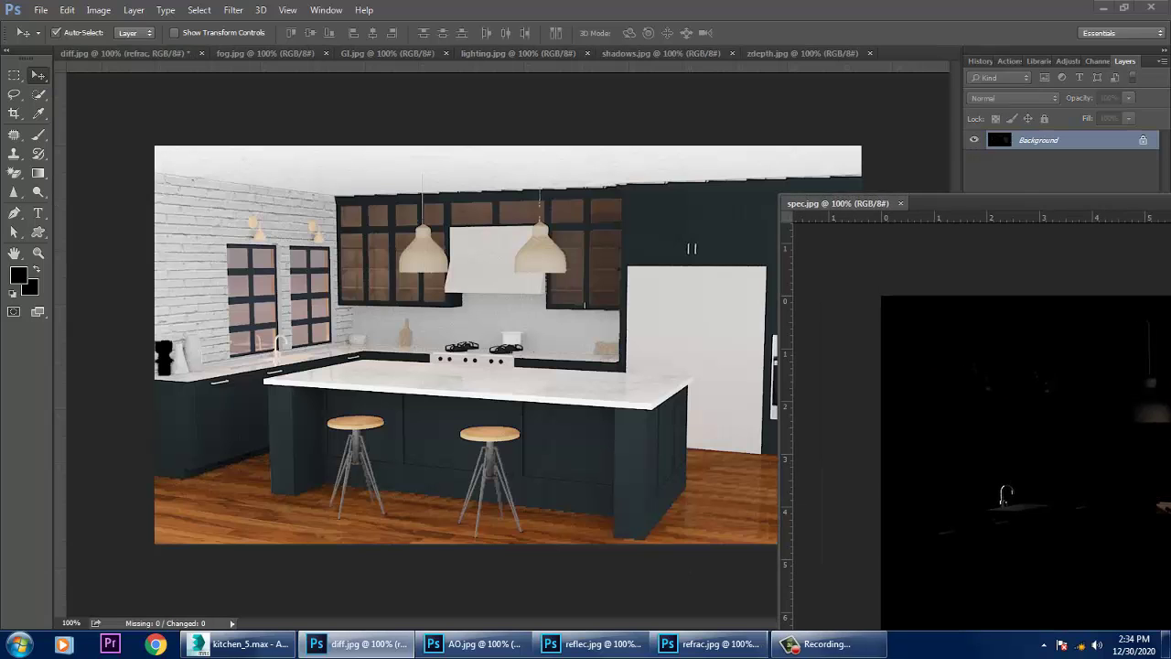
{"action": "left_click_drag", "start_coordinate": [1067, 429], "coordinate": [410, 353]}
{"action": "left_click_drag", "start_coordinate": [914, 202], "coordinate": [487, 214]}
{"action": "left_click", "coordinate": [1017, 211]}
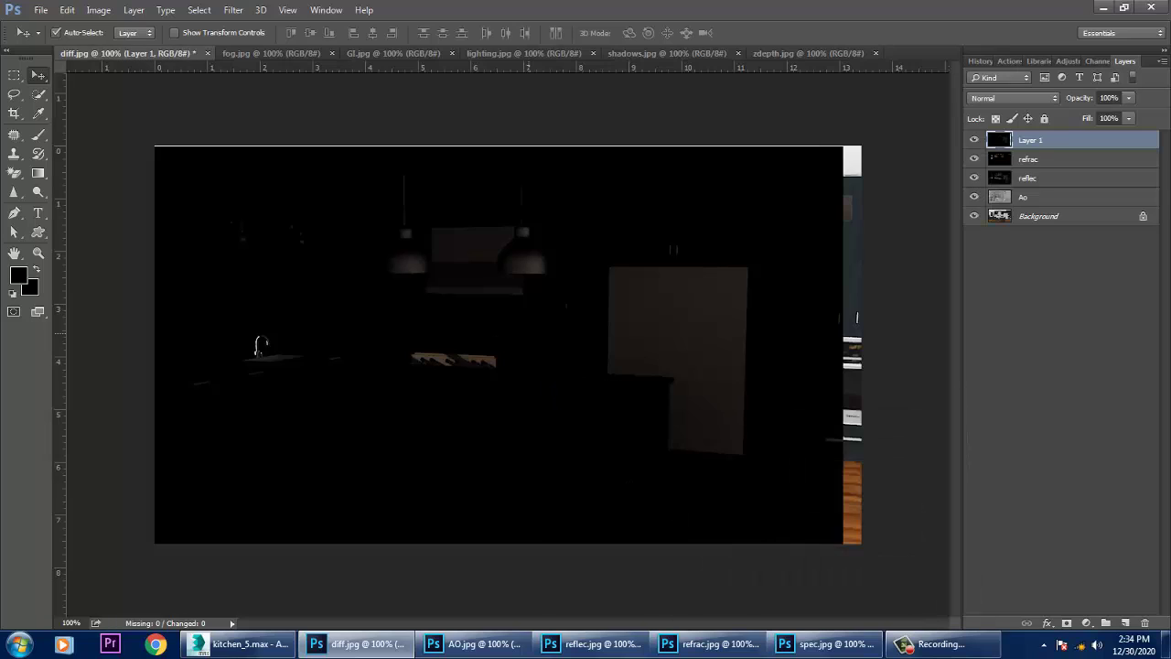
{"action": "mouse_move", "coordinate": [335, 291]}
{"action": "left_mouse_down"}
{"action": "mouse_move", "coordinate": [370, 291]}
{"action": "mouse_move", "coordinate": [354, 291]}
{"action": "left_mouse_up"}
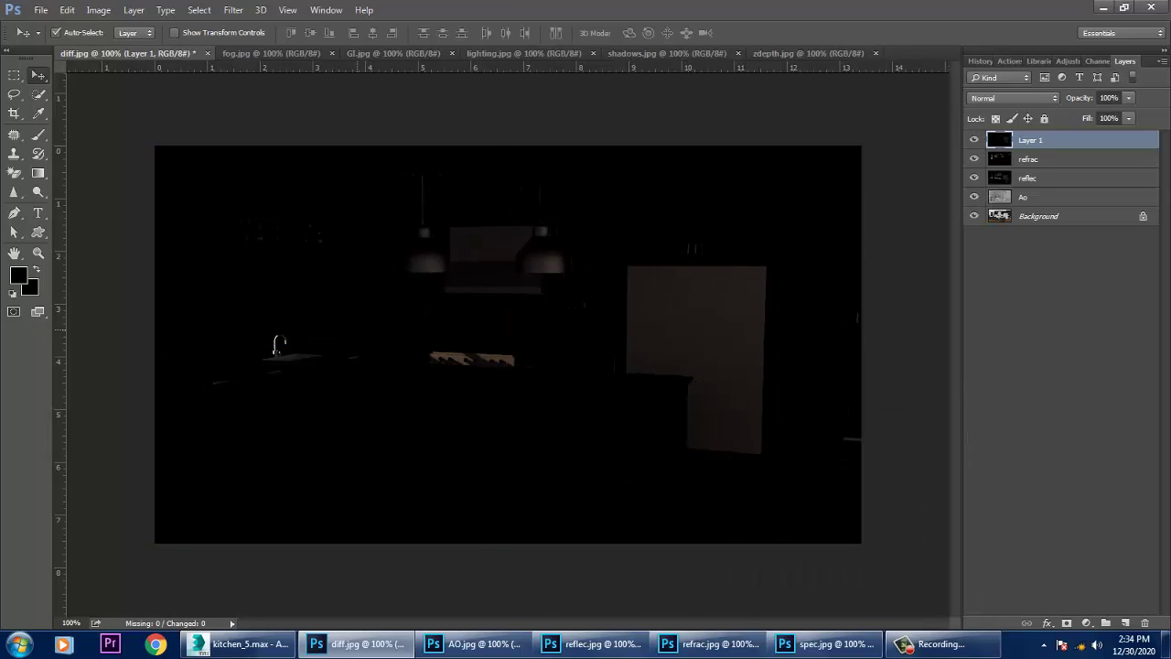
- Rename the specular pass layer to specu
{"action": "double_click", "coordinate": [1031, 139]}
{"action": "type", "text": "specu"}
{"action": "key", "text": "Return"}
- Try Linear Burn and Screen on the specu layer, and set its blend mode to Linear Dodge (Add)
{"action": "left_click", "coordinate": [1013, 98]}
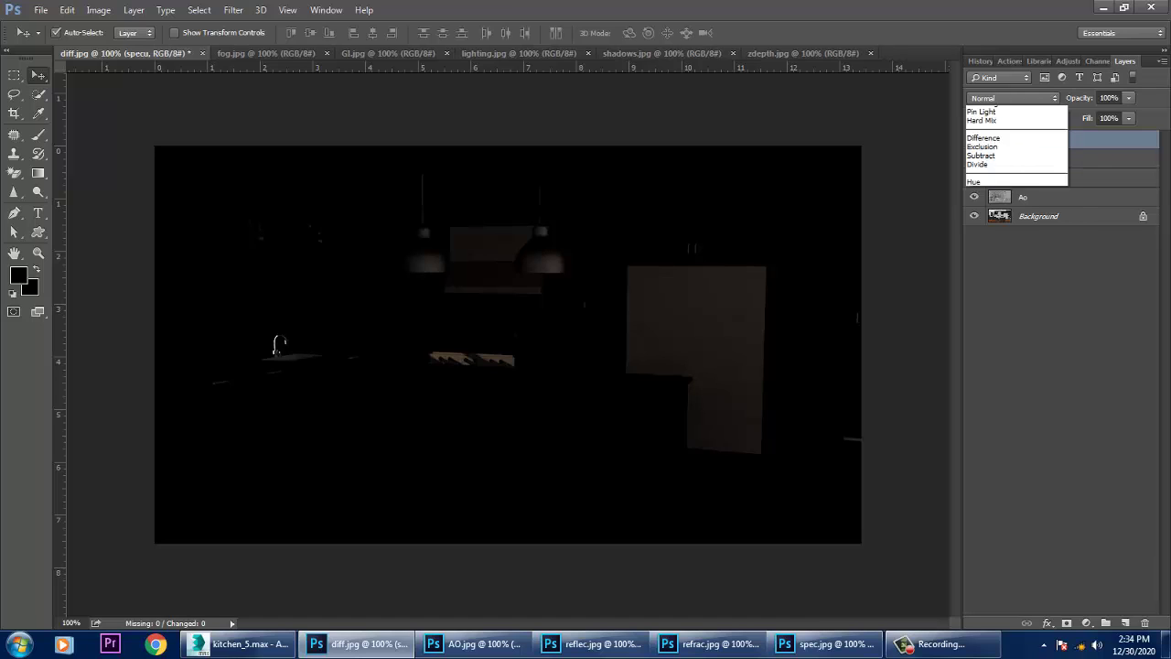
{"action": "left_click", "coordinate": [1006, 130]}
{"action": "key", "text": "Down"}
{"action": "key", "text": "Down"}
{"action": "key", "text": "Down"}
{"action": "key", "text": "Down"}
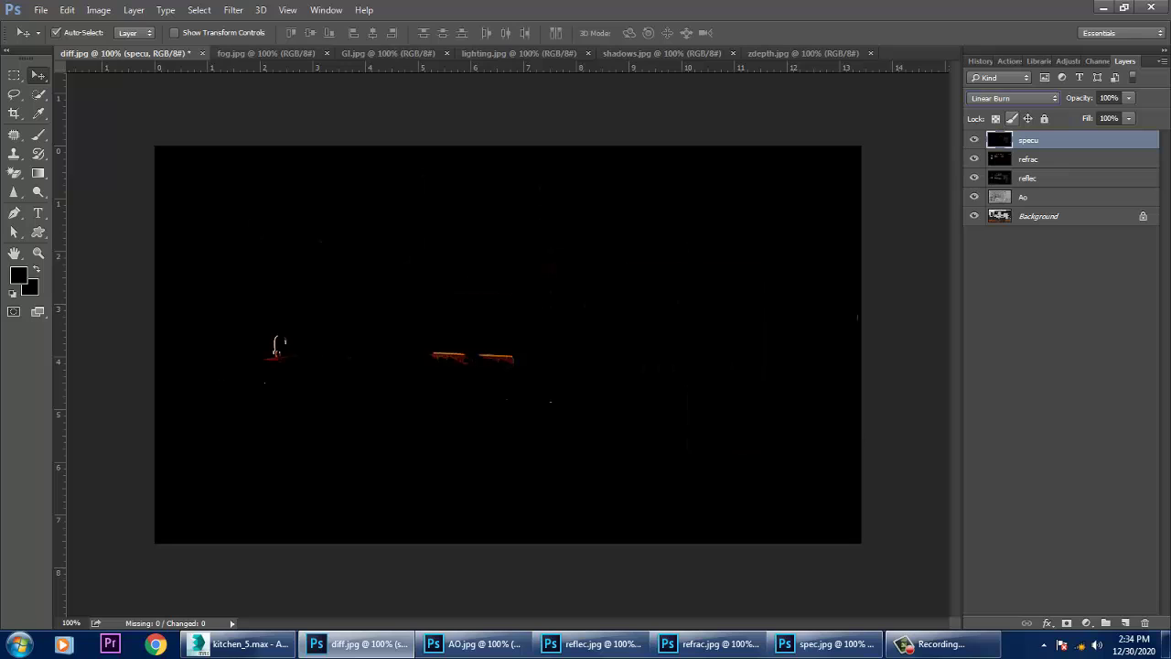
{"action": "key", "text": "Down"}
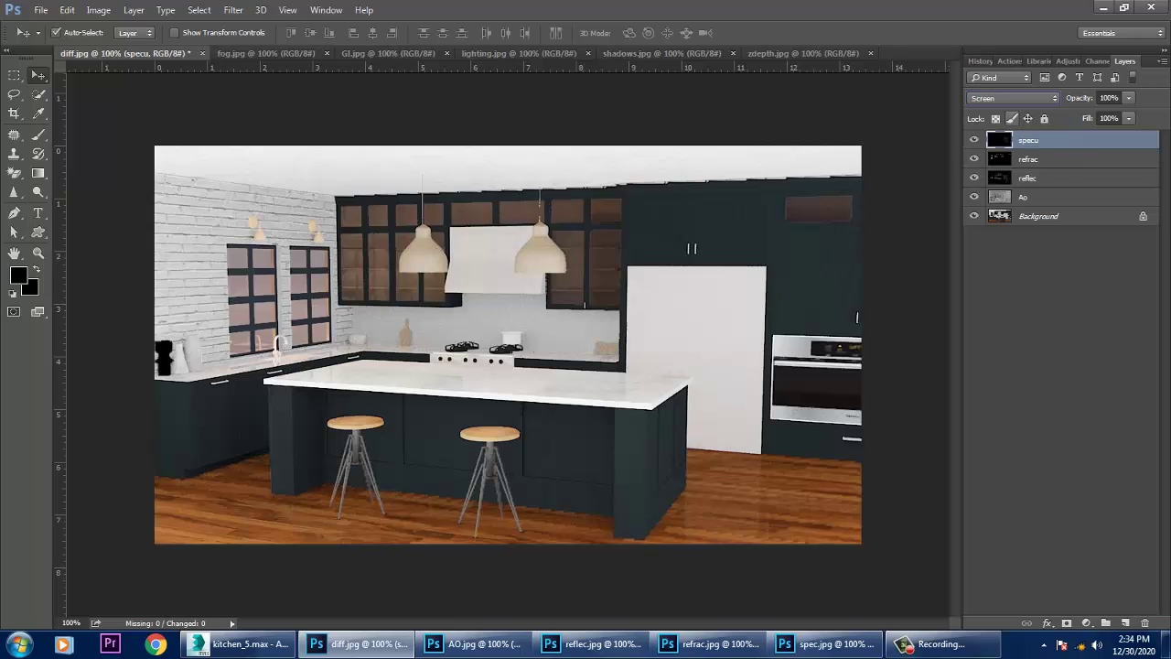
{"action": "key", "text": "Down"}
{"action": "key", "text": "Down"}
{"action": "key", "text": "Down"}
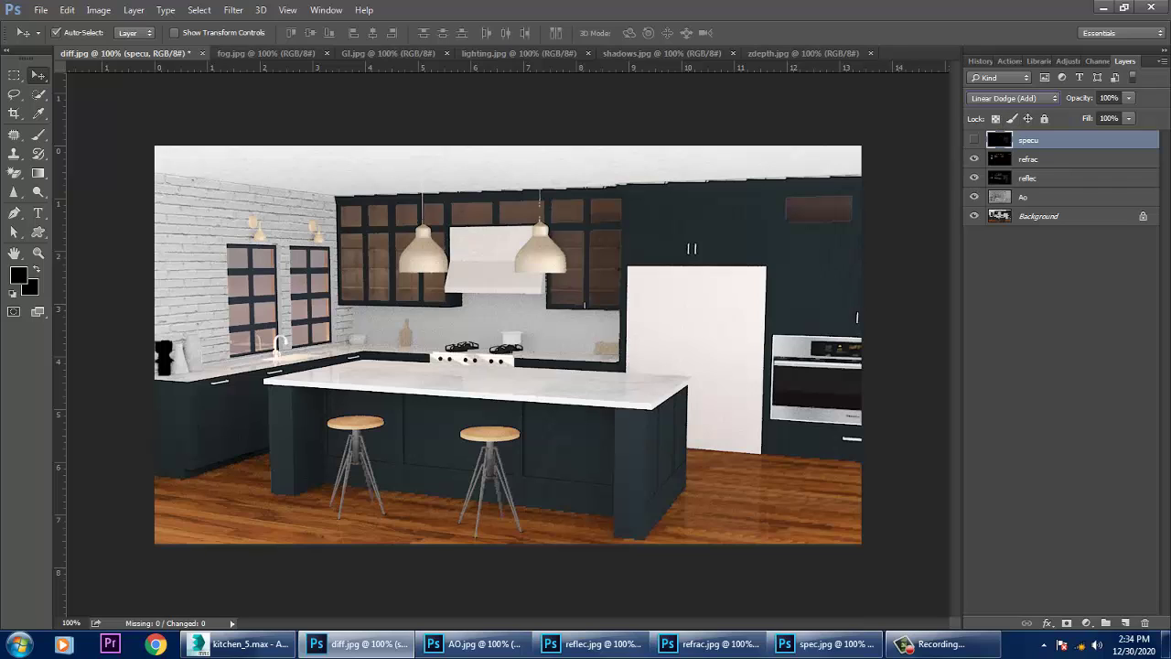
{"action": "key", "text": "Up"}
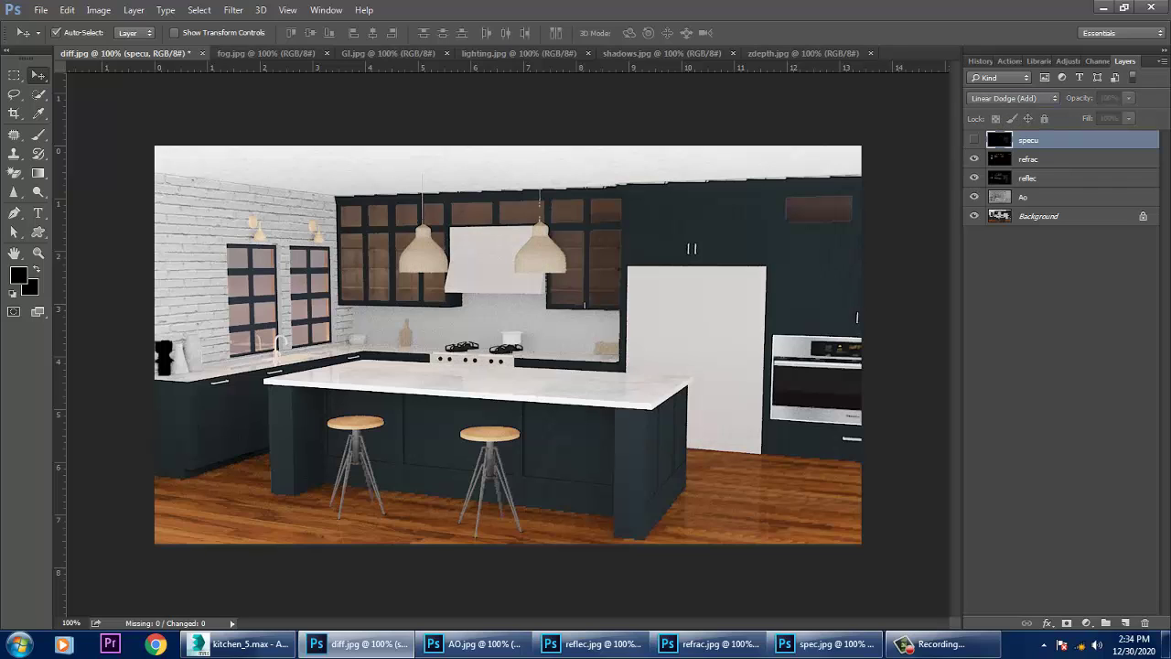
- Compare the kitchen image with the specu layer shown and hidden
{"action": "left_click", "coordinate": [974, 140]}
{"action": "left_click", "coordinate": [974, 140]}
{"action": "left_click", "coordinate": [975, 140]}
{"action": "left_click", "coordinate": [975, 140]}
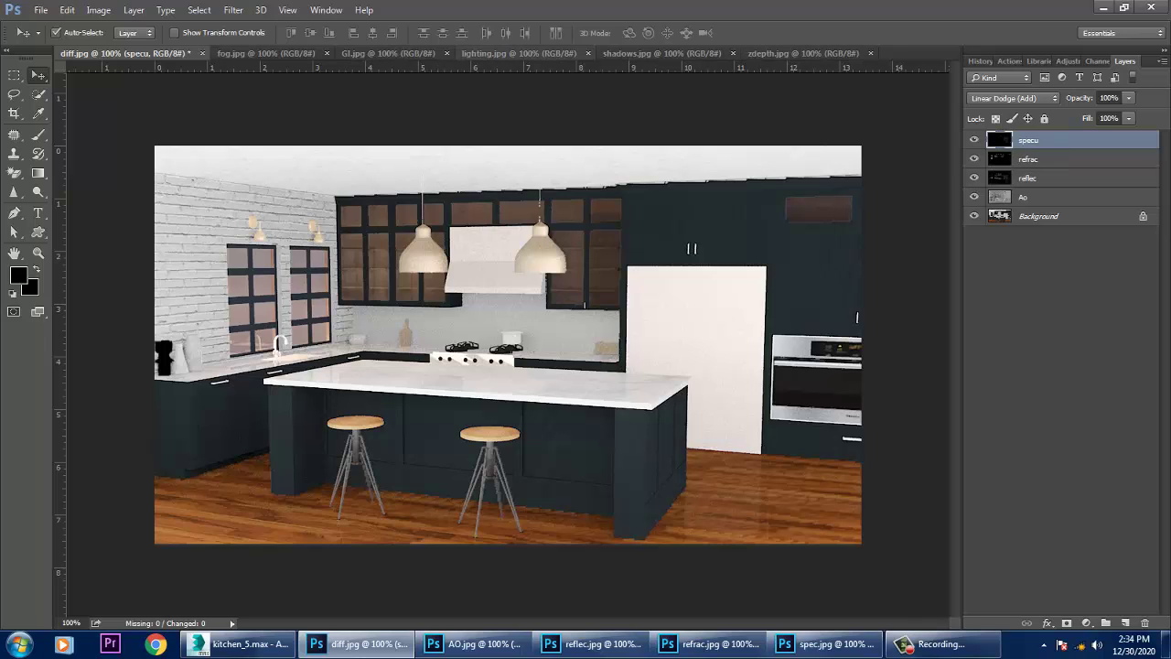
- Copy the lighting.jpg image into the diff.jpg document as the top layer
{"action": "left_click_drag", "start_coordinate": [519, 53], "coordinate": [775, 223]}
{"action": "left_click_drag", "start_coordinate": [914, 385], "coordinate": [451, 318]}
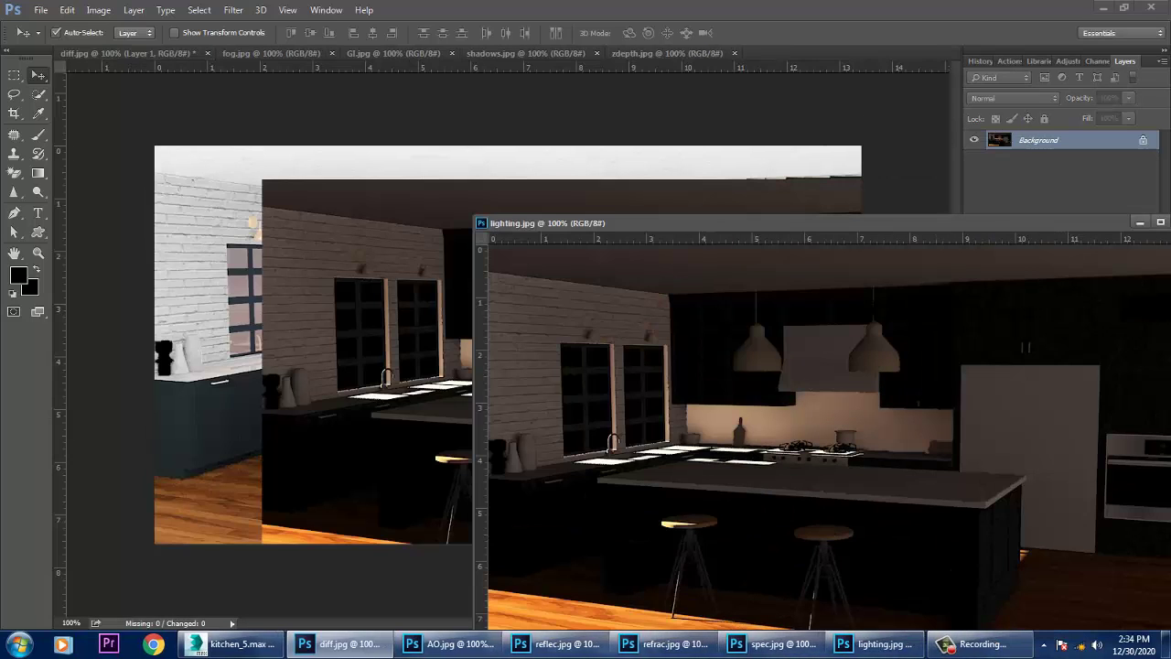
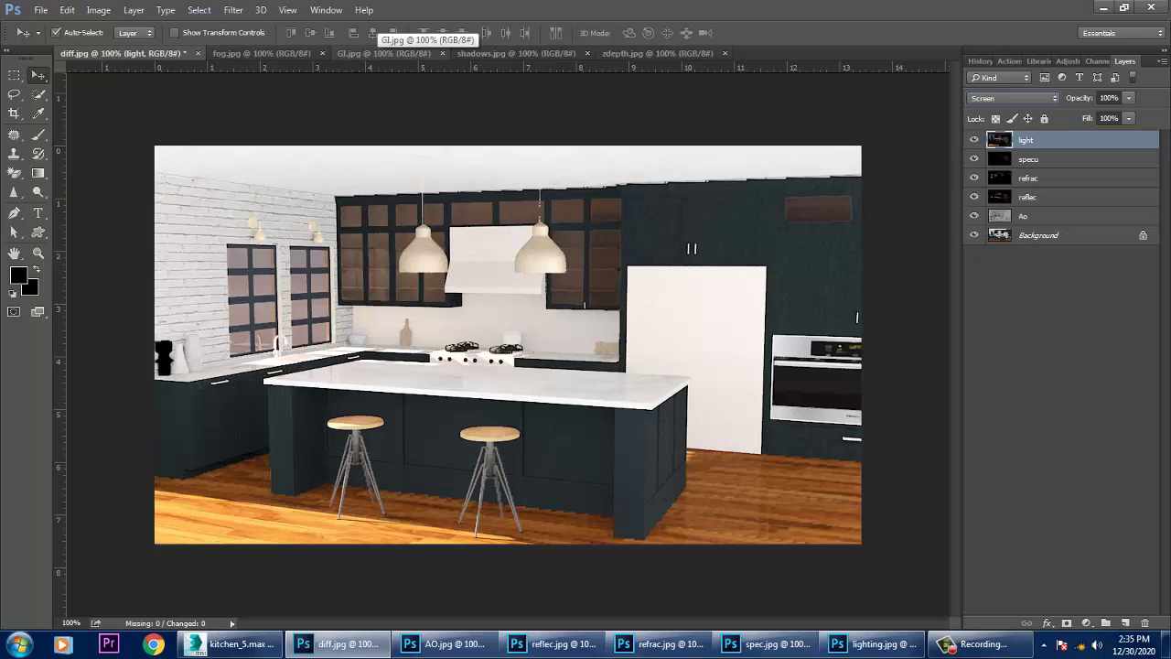
- Copy the GI.jpg image into the diff.jpg document as the top layer and align it with the canvas
{"action": "left_click_drag", "start_coordinate": [384, 53], "coordinate": [892, 271]}
{"action": "left_click_drag", "start_coordinate": [991, 423], "coordinate": [322, 332]}
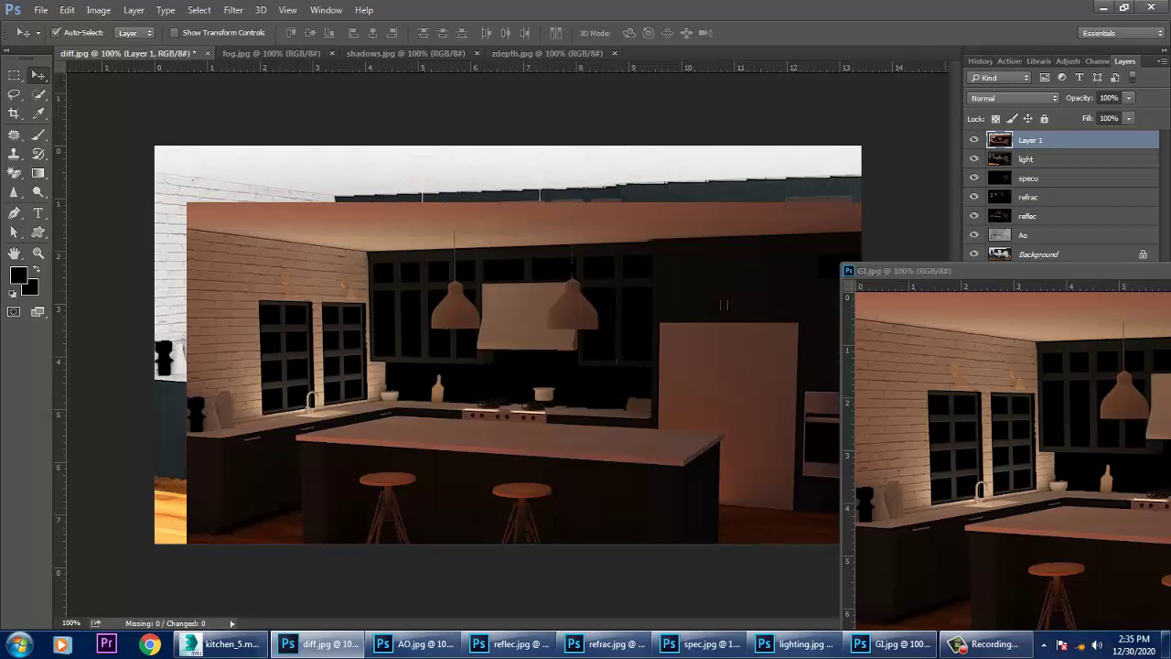
{"action": "left_click_drag", "start_coordinate": [988, 271], "coordinate": [427, 242]}
{"action": "left_click", "coordinate": [946, 240]}
{"action": "left_click_drag", "start_coordinate": [639, 287], "coordinate": [605, 231]}
- Rename the newly added top layer as GI
{"action": "double_click", "coordinate": [1030, 140]}
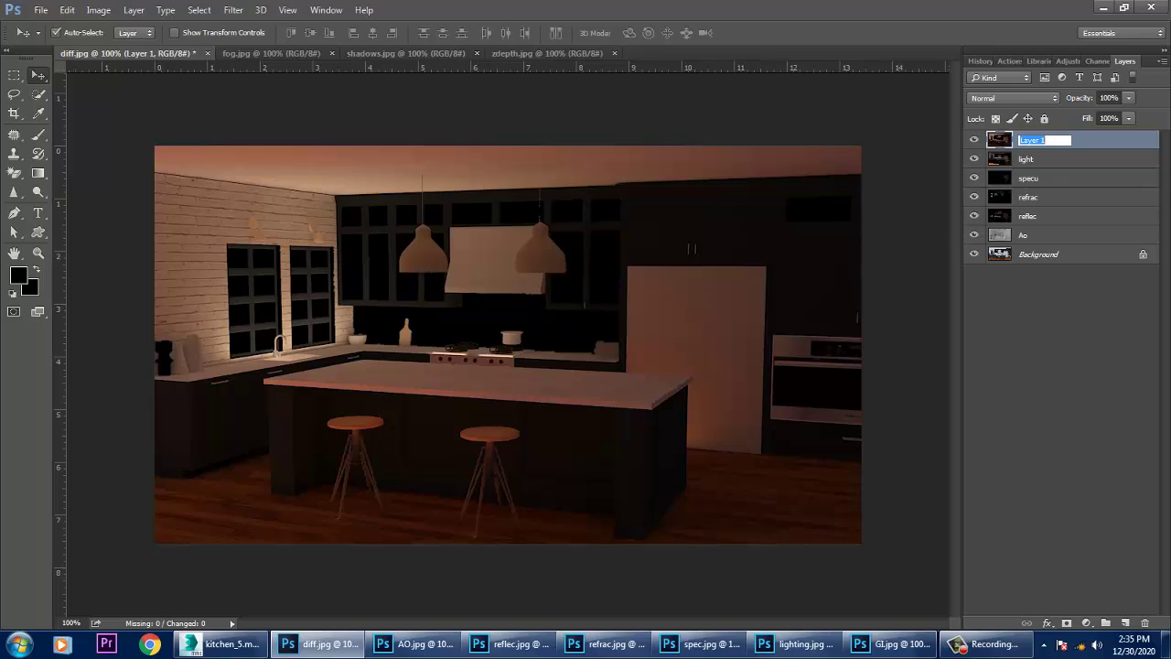
{"action": "type", "text": "GI"}
{"action": "key", "text": "Return"}
- Try the blend modes from Dissolve to Lighter Color on the GI layer, comparing the image with the layer shown and hidden
{"action": "left_click", "coordinate": [1012, 98]}
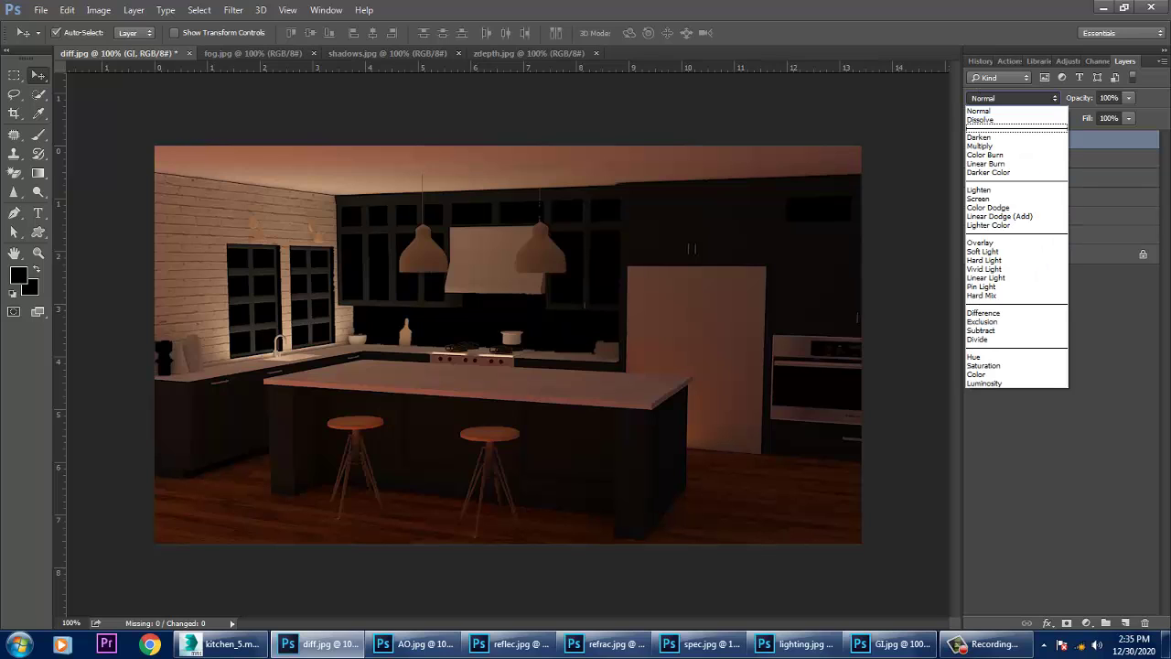
{"action": "left_click", "coordinate": [1001, 117]}
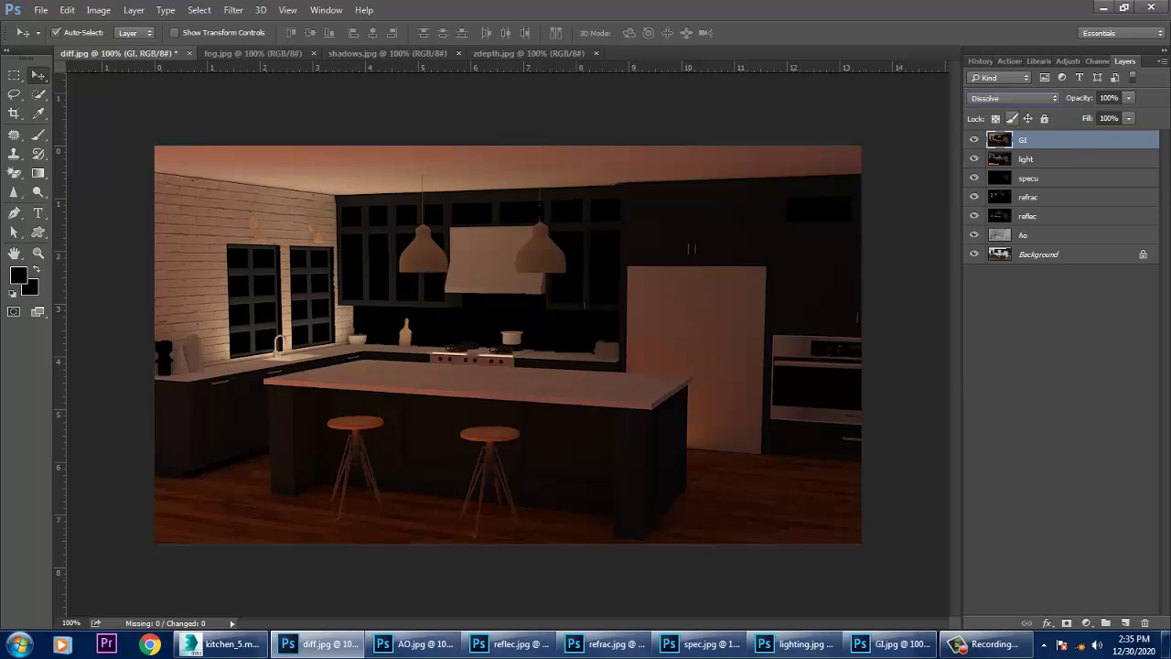
{"action": "key", "text": "Down"}
{"action": "key", "text": "Down"}
{"action": "key", "text": "Down"}
{"action": "key", "text": "Down"}
{"action": "key", "text": "Down"}
{"action": "key", "text": "Down"}
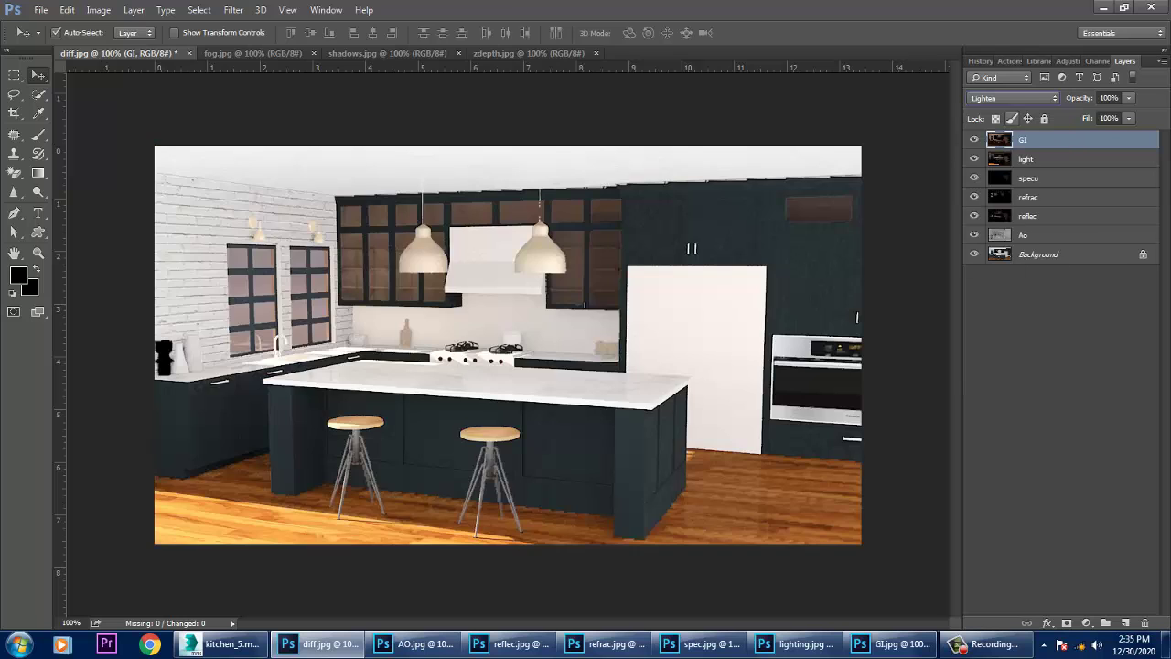
{"action": "key", "text": "Up"}
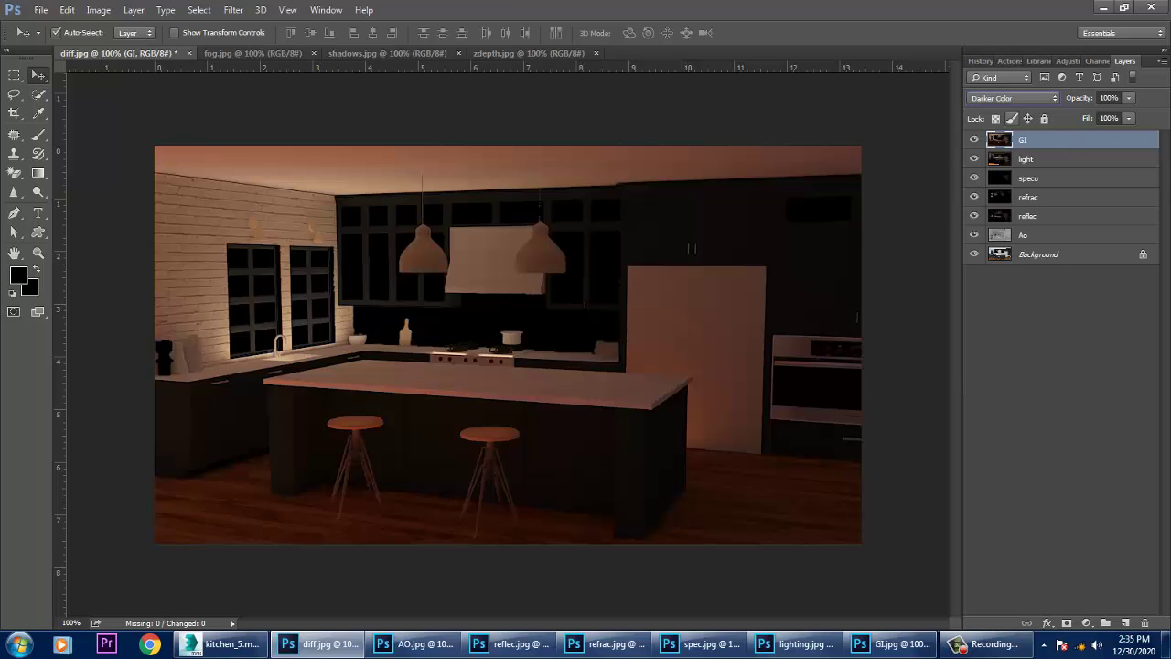
{"action": "key", "text": "Down"}
{"action": "key", "text": "Up"}
{"action": "key", "text": "Down"}
{"action": "key", "text": "Down"}
{"action": "key", "text": "Down"}
{"action": "key", "text": "Down"}
{"action": "key", "text": "Down"}
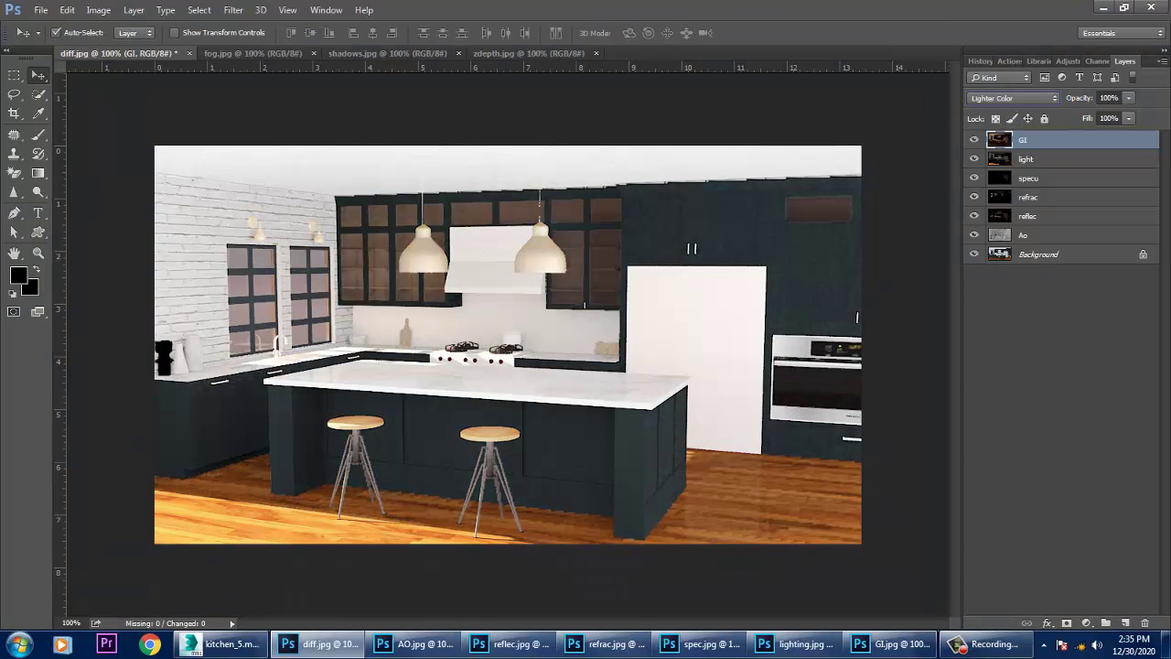
{"action": "left_click", "coordinate": [974, 140]}
{"action": "left_click", "coordinate": [974, 140]}
- Try the remaining blend modes on the GI layer, including Vivid Light, Exclusion and Luminosity
{"action": "left_click", "coordinate": [1013, 98]}
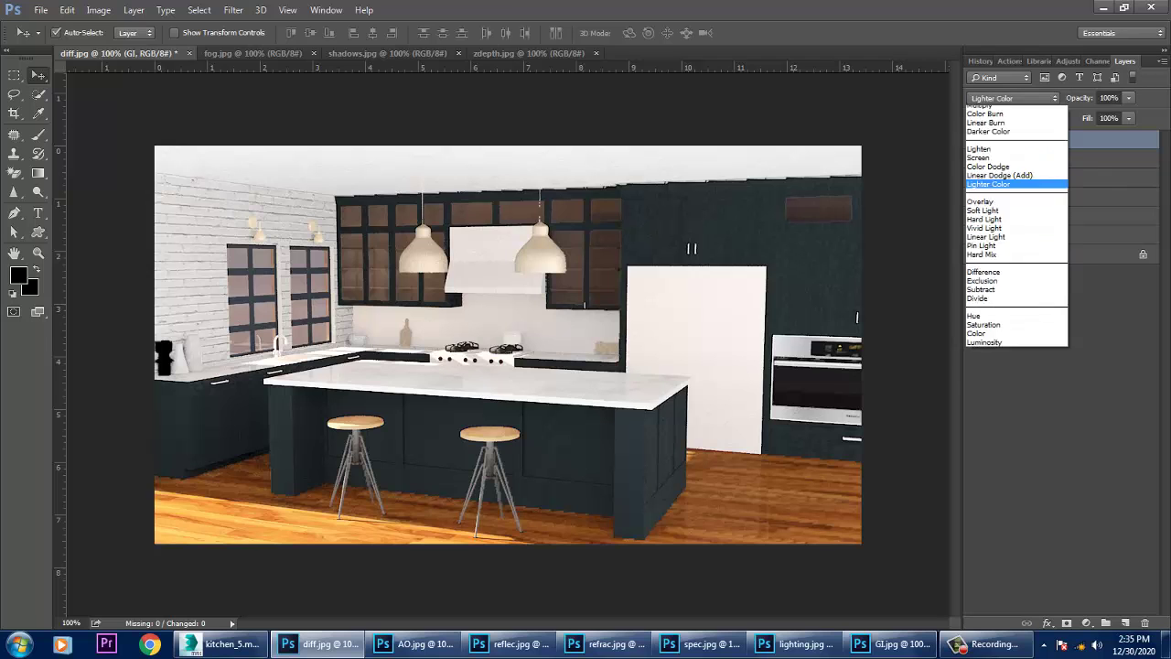
{"action": "left_click", "coordinate": [993, 252]}
{"action": "key", "text": "Down"}
{"action": "key", "text": "Down"}
{"action": "key", "text": "Down"}
{"action": "key", "text": "Down"}
{"action": "key", "text": "Down"}
{"action": "key", "text": "Down"}
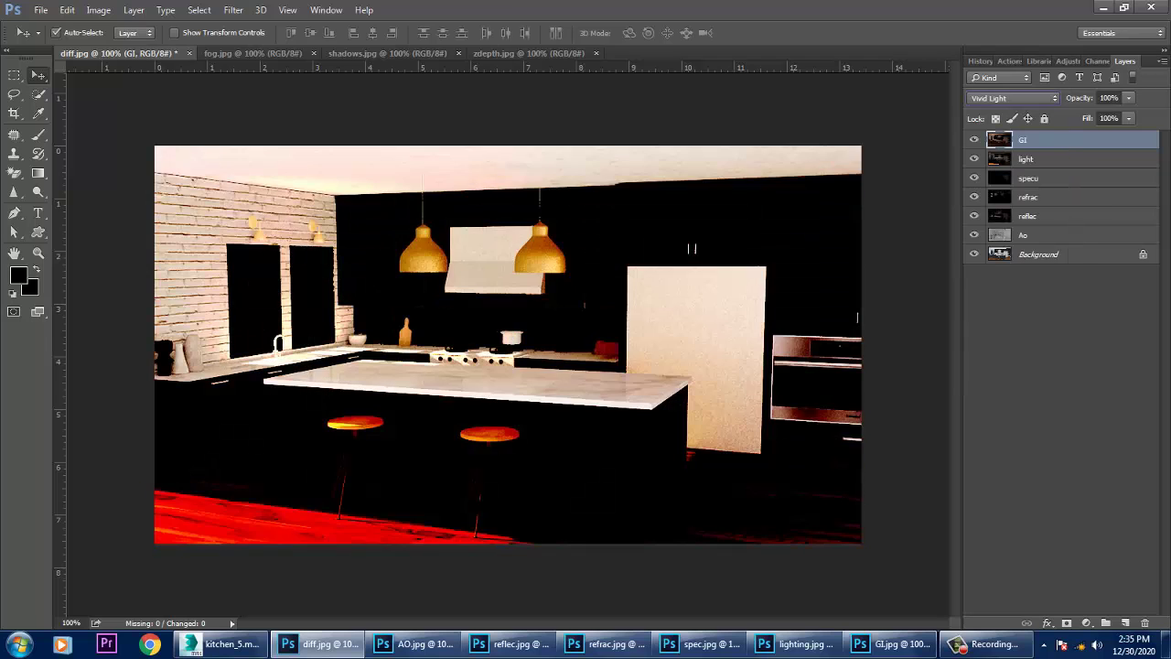
{"action": "key", "text": "Down"}
{"action": "key", "text": "Down"}
{"action": "key", "text": "Down"}
{"action": "key", "text": "Down"}
{"action": "key", "text": "Down"}
{"action": "key", "text": "Down"}
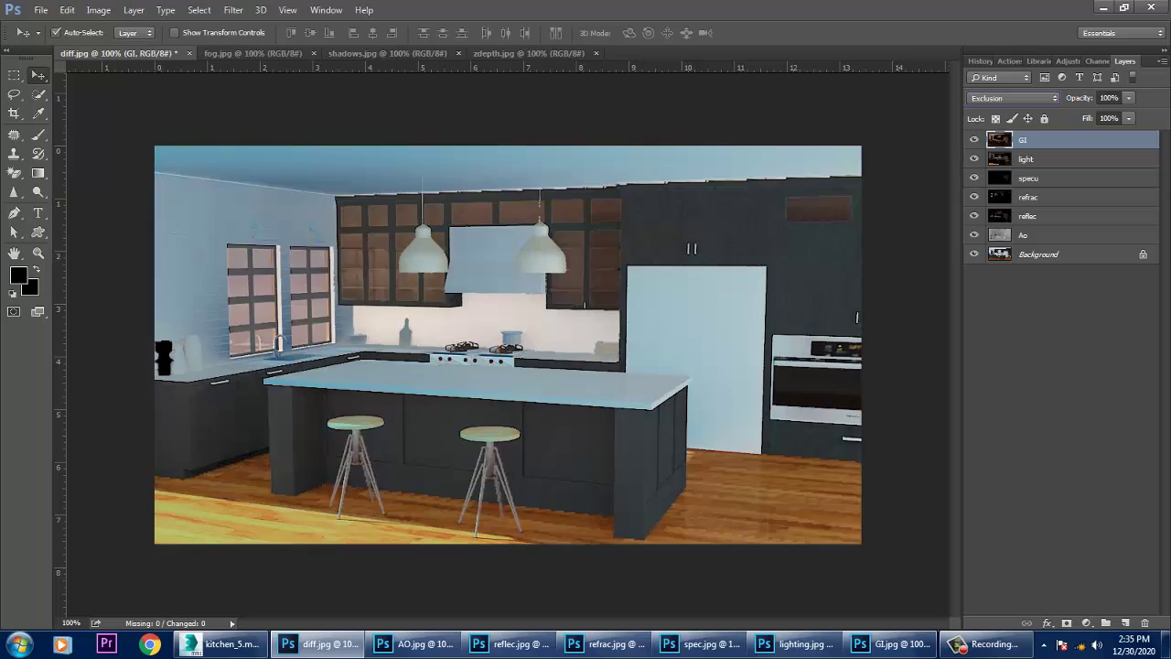
{"action": "key", "text": "Down"}
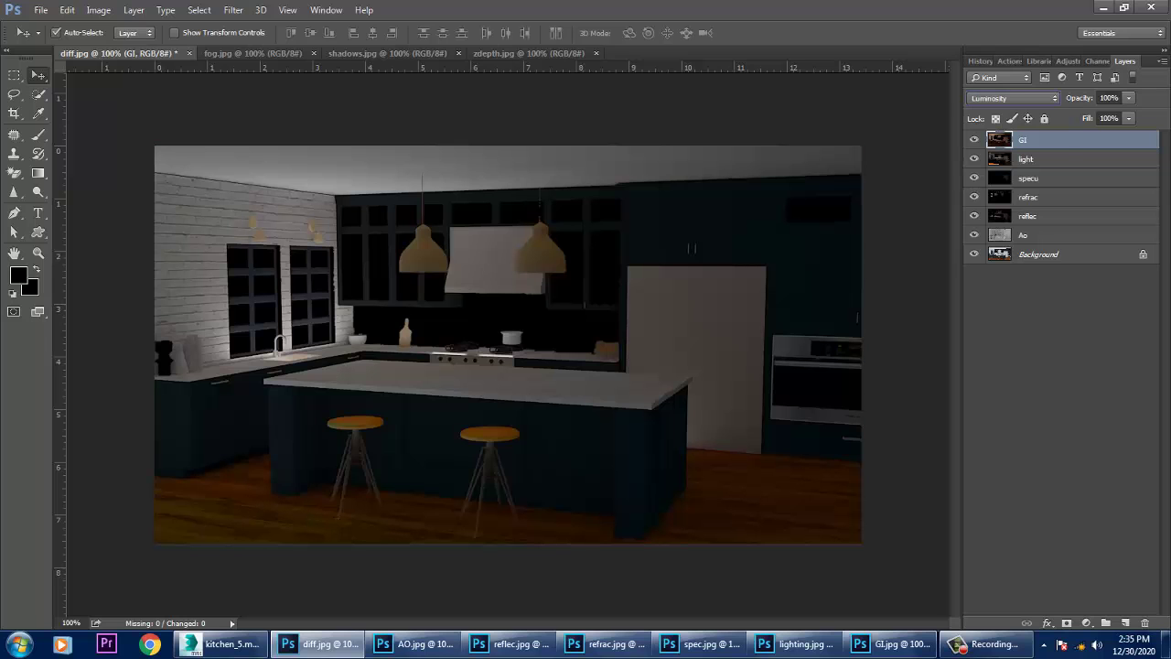
- Go through the darkening and lightening blend modes for the GI layer again, and set it to Screen
{"action": "left_click", "coordinate": [1013, 98]}
{"action": "left_click", "coordinate": [993, 110]}
{"action": "key", "text": "Down"}
{"action": "key", "text": "Down"}
{"action": "key", "text": "Down"}
{"action": "key", "text": "Down"}
{"action": "key", "text": "Down"}
{"action": "key", "text": "Down"}
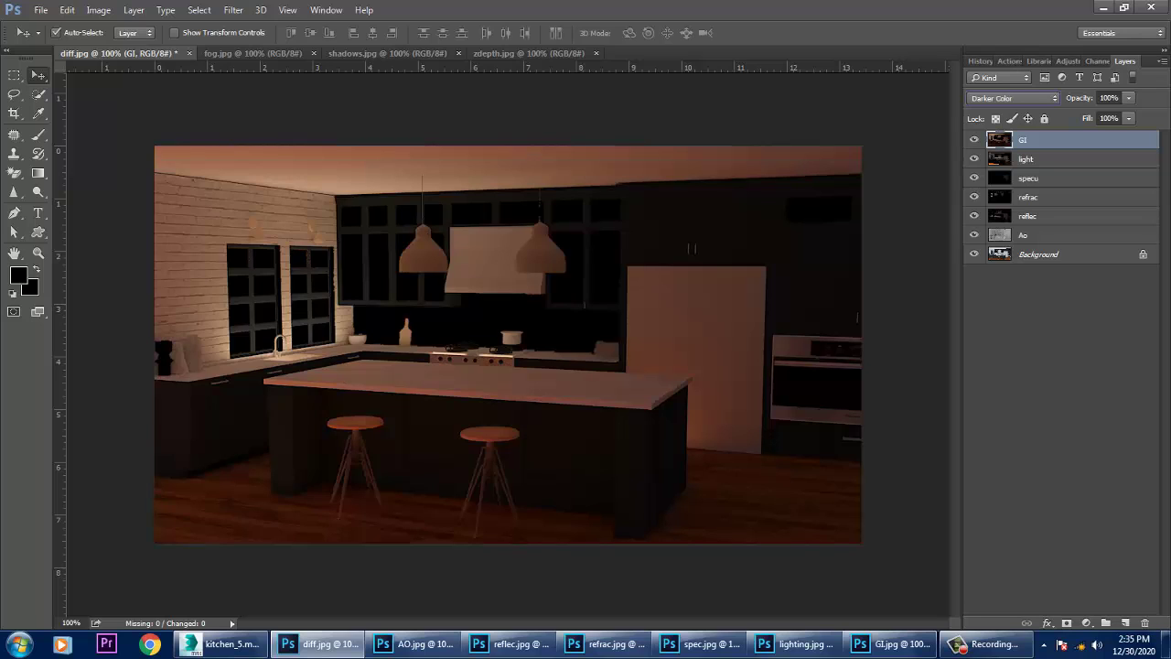
{"action": "key", "text": "Down"}
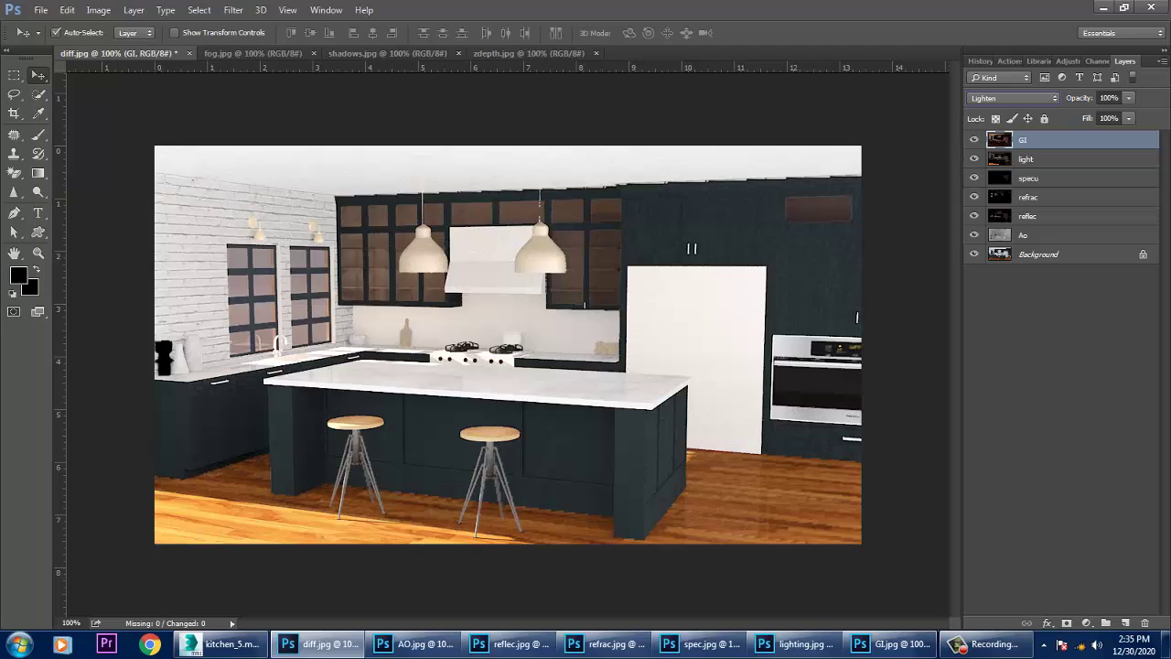
{"action": "key", "text": "alt+Down"}
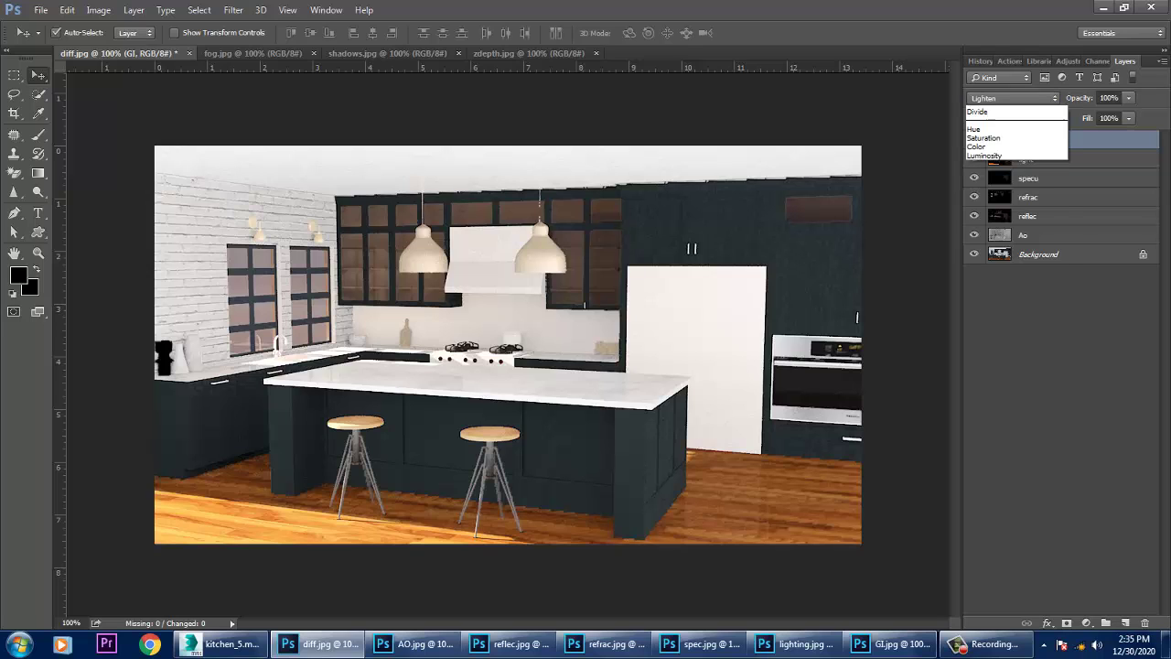
{"action": "key", "text": "Down"}
{"action": "key", "text": "Return"}
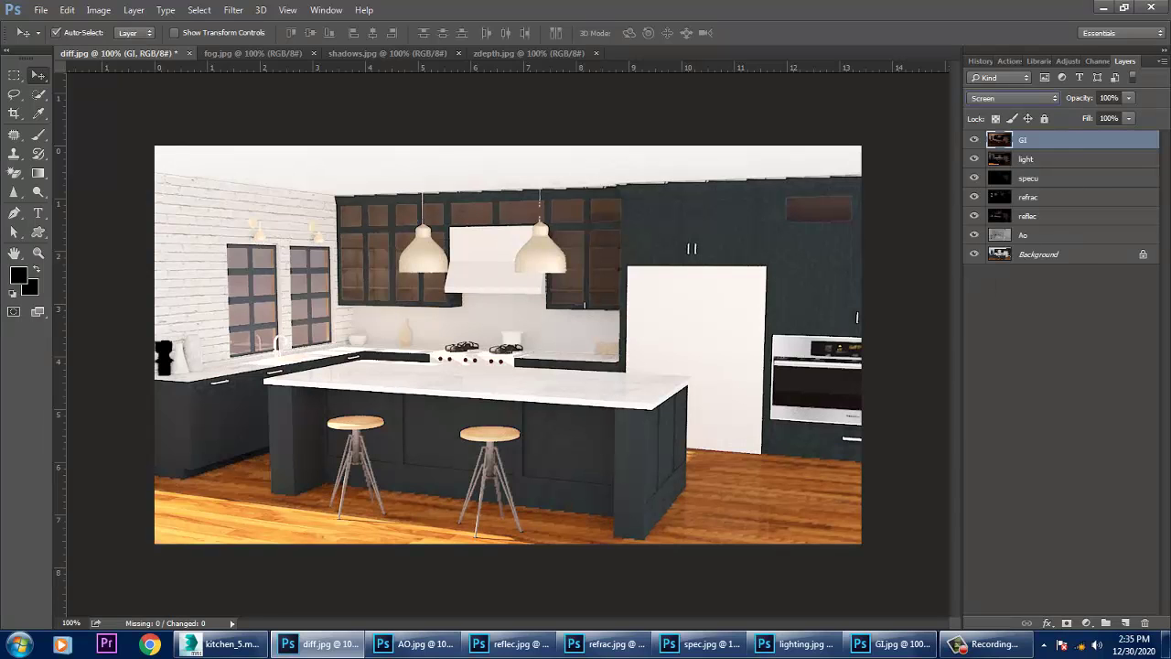
- Compare the kitchen image with the GI layer shown and hidden
{"action": "left_click", "coordinate": [974, 140]}
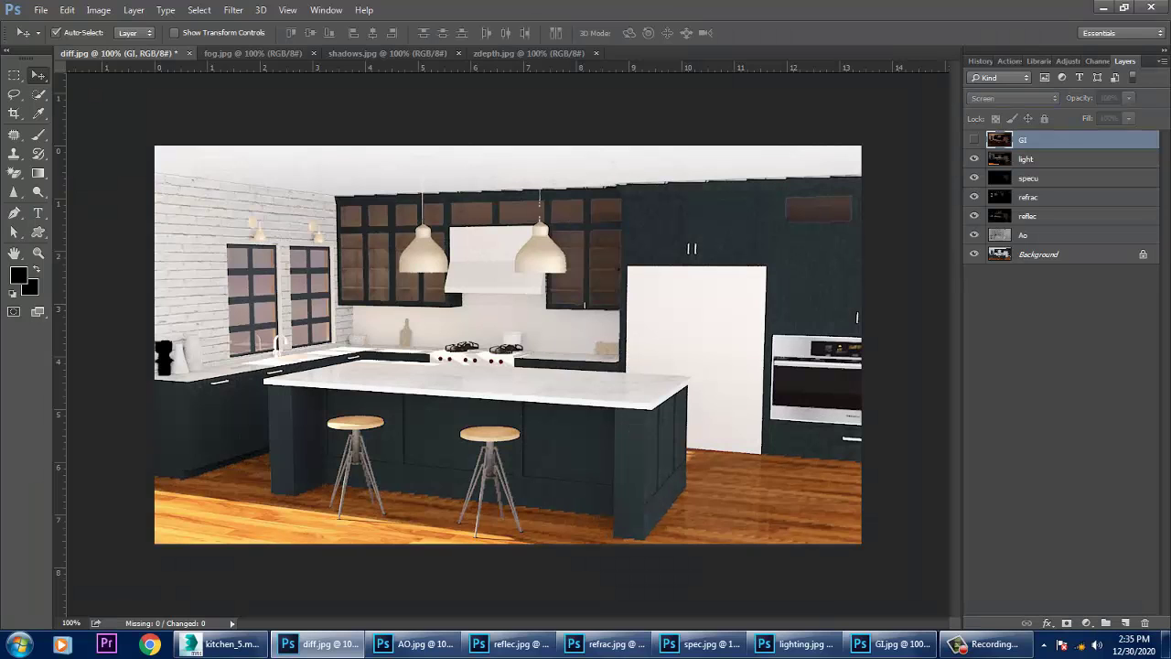
{"action": "left_click", "coordinate": [974, 140]}
{"action": "left_click", "coordinate": [974, 140]}
{"action": "left_click", "coordinate": [974, 140]}
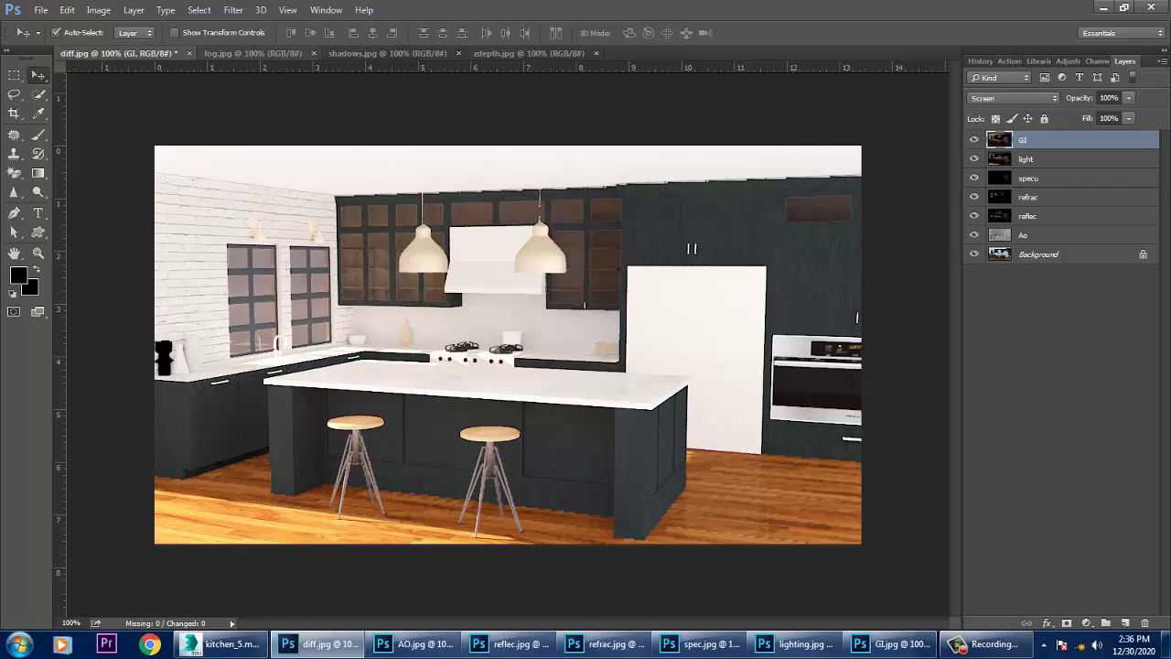
- Copy the fog.jpg image into the diff.jpg document as the top layer and align it with the canvas
{"action": "left_click", "coordinate": [253, 53]}
{"action": "left_click_drag", "start_coordinate": [253, 53], "coordinate": [778, 299]}
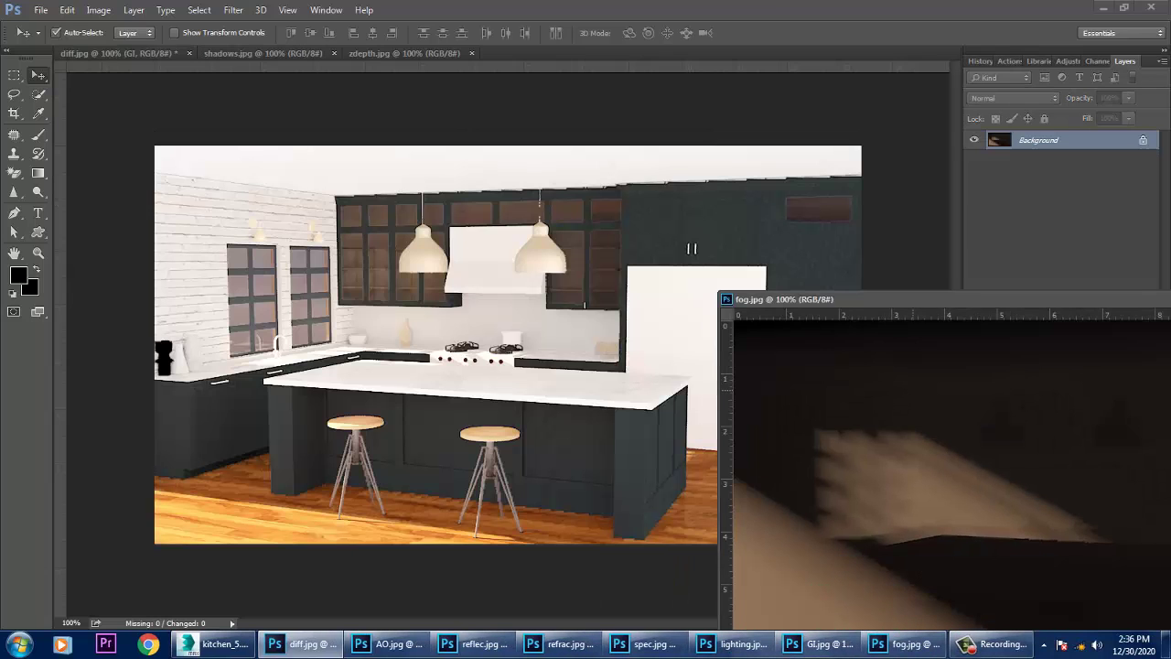
{"action": "left_click_drag", "start_coordinate": [878, 442], "coordinate": [354, 300]}
{"action": "left_click_drag", "start_coordinate": [960, 299], "coordinate": [525, 290]}
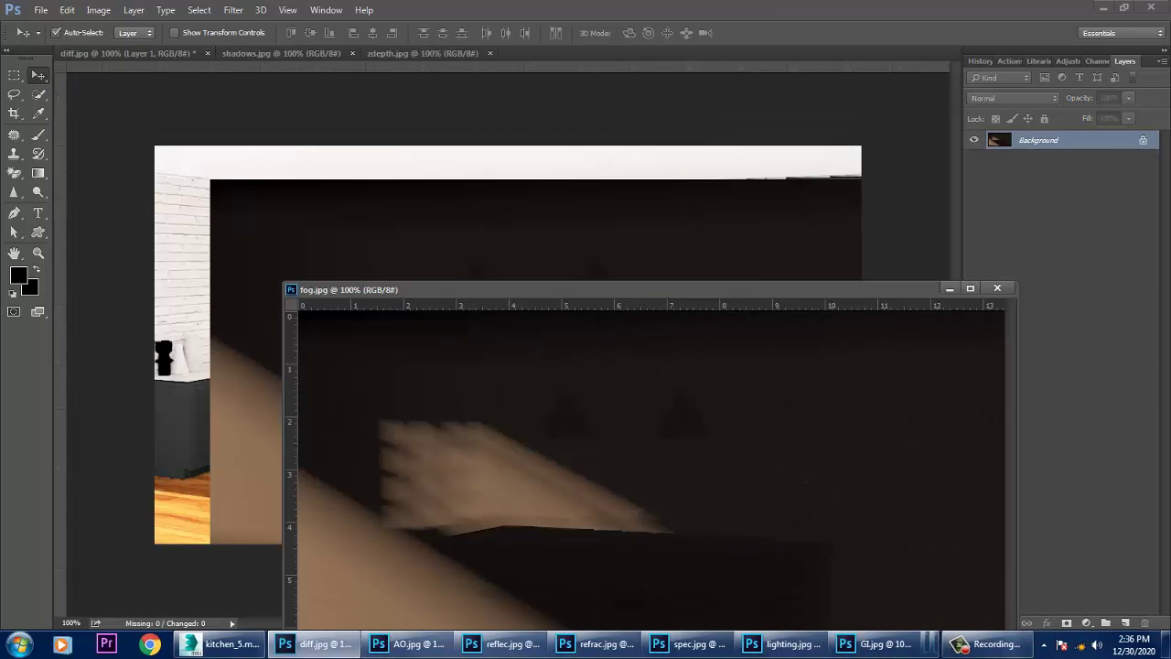
{"action": "left_click", "coordinate": [950, 289]}
{"action": "left_click_drag", "start_coordinate": [620, 309], "coordinate": [563, 275]}
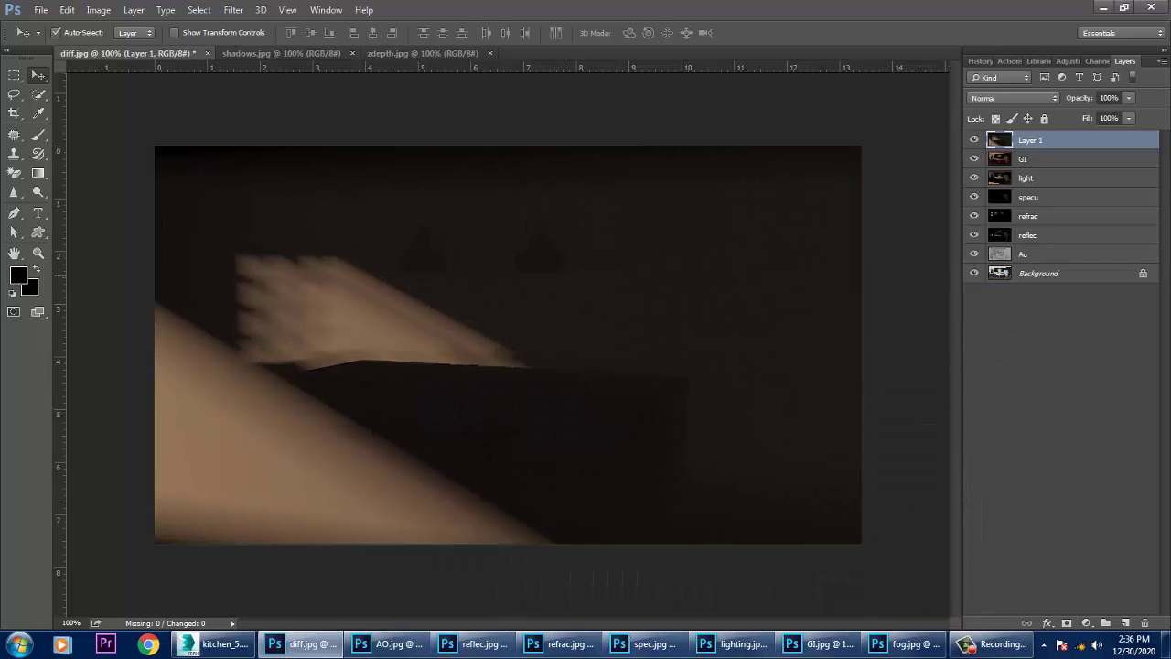
- Rename the new top layer as fog
{"action": "double_click", "coordinate": [1030, 140]}
{"action": "type", "text": "fog"}
{"action": "key", "text": "Return"}
- Try the darkening and lightening blend modes on the fog layer, including Linear Burn and Screen, up to Overlay
{"action": "left_click", "coordinate": [1013, 98]}
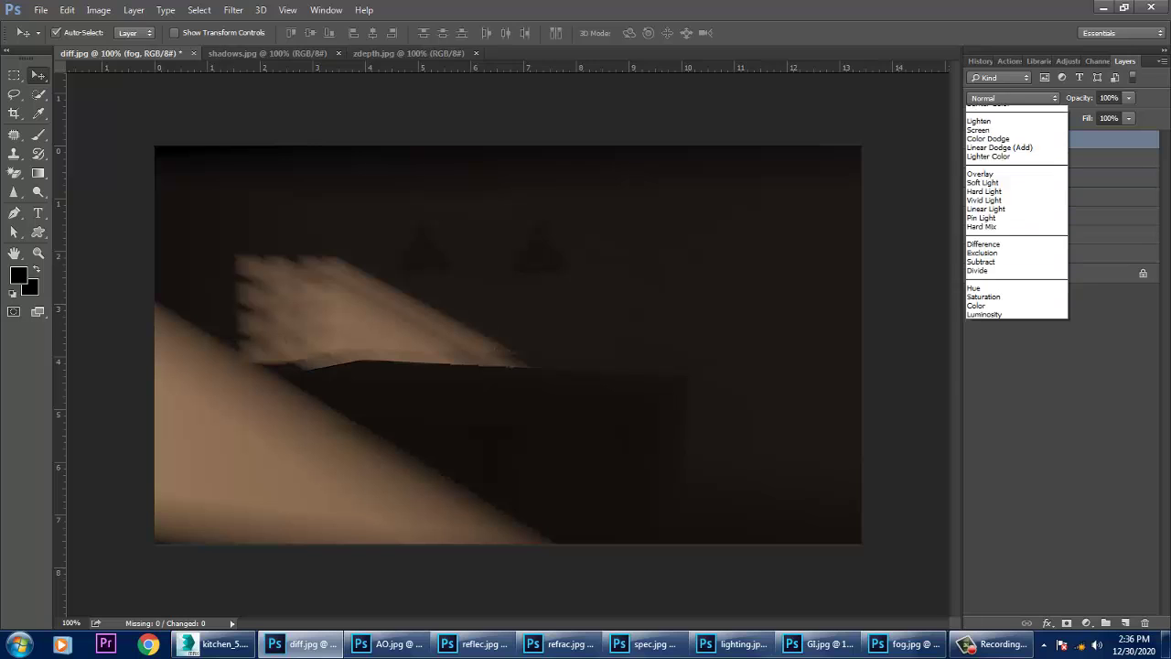
{"action": "left_click", "coordinate": [1008, 120]}
{"action": "key", "text": "Down"}
{"action": "key", "text": "Down"}
{"action": "key", "text": "Down"}
{"action": "key", "text": "Down"}
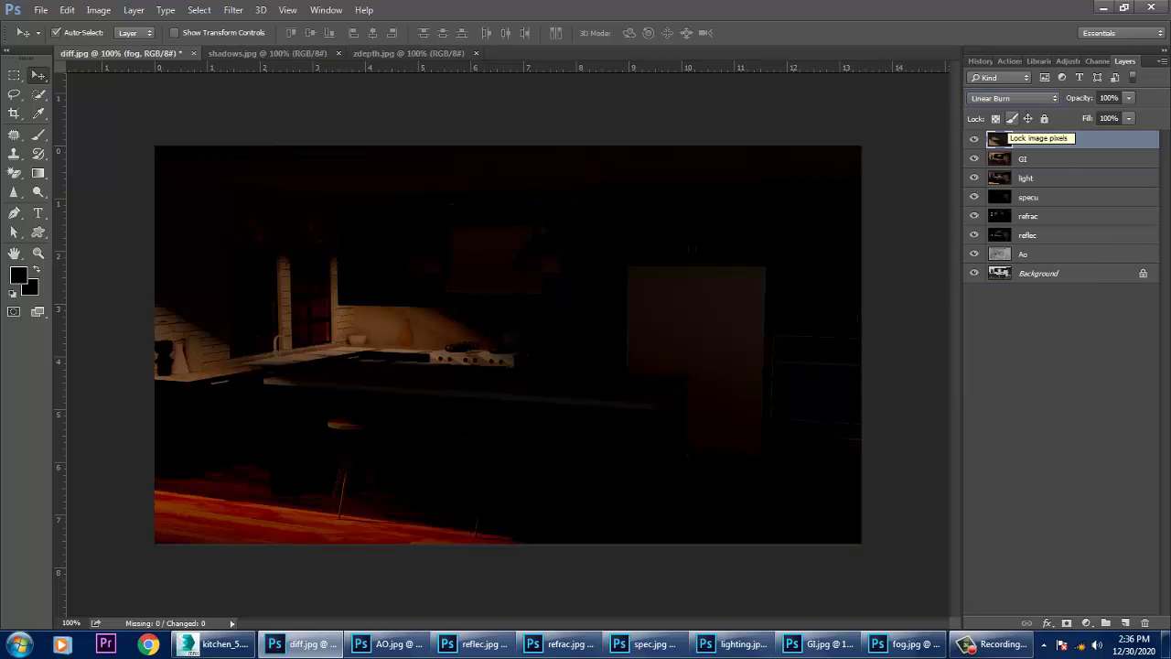
{"action": "key", "text": "Down"}
{"action": "key", "text": "Down"}
{"action": "key", "text": "Down"}
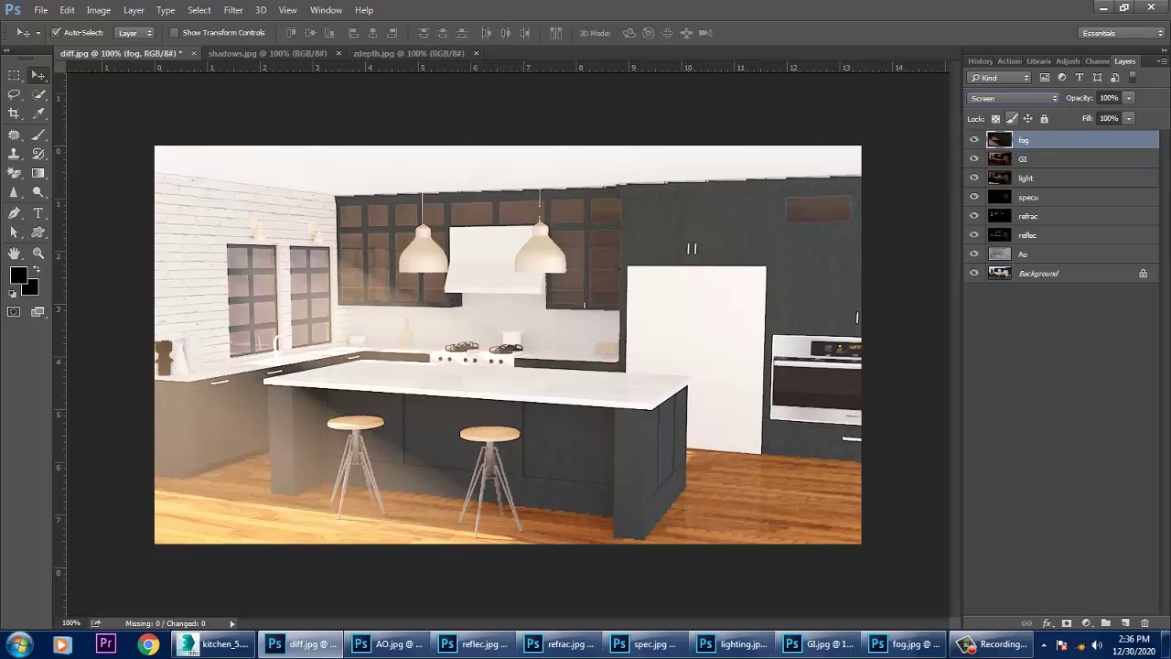
{"action": "key", "text": "Down"}
{"action": "key", "text": "Down"}
{"action": "key", "text": "Down"}
{"action": "key", "text": "Down"}
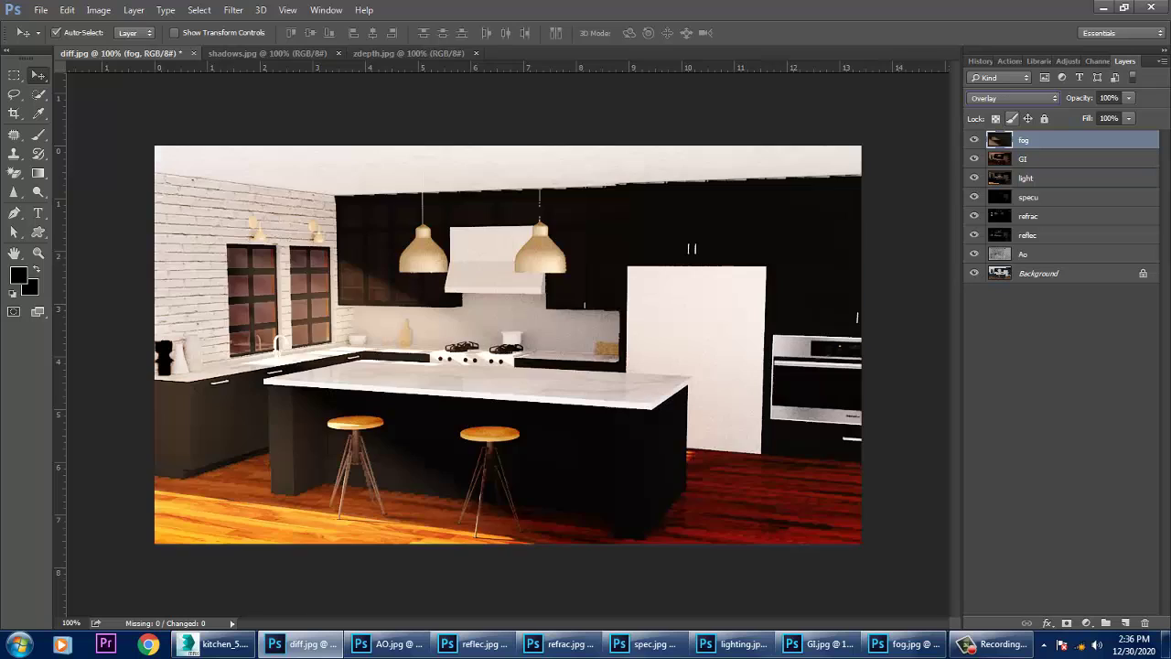
- Try the remaining blend modes on the fog layer, including Hard Light, Hue and Luminosity
{"action": "key", "text": "Down"}
{"action": "key", "text": "Down"}
{"action": "key", "text": "Up"}
{"action": "key", "text": "Down"}
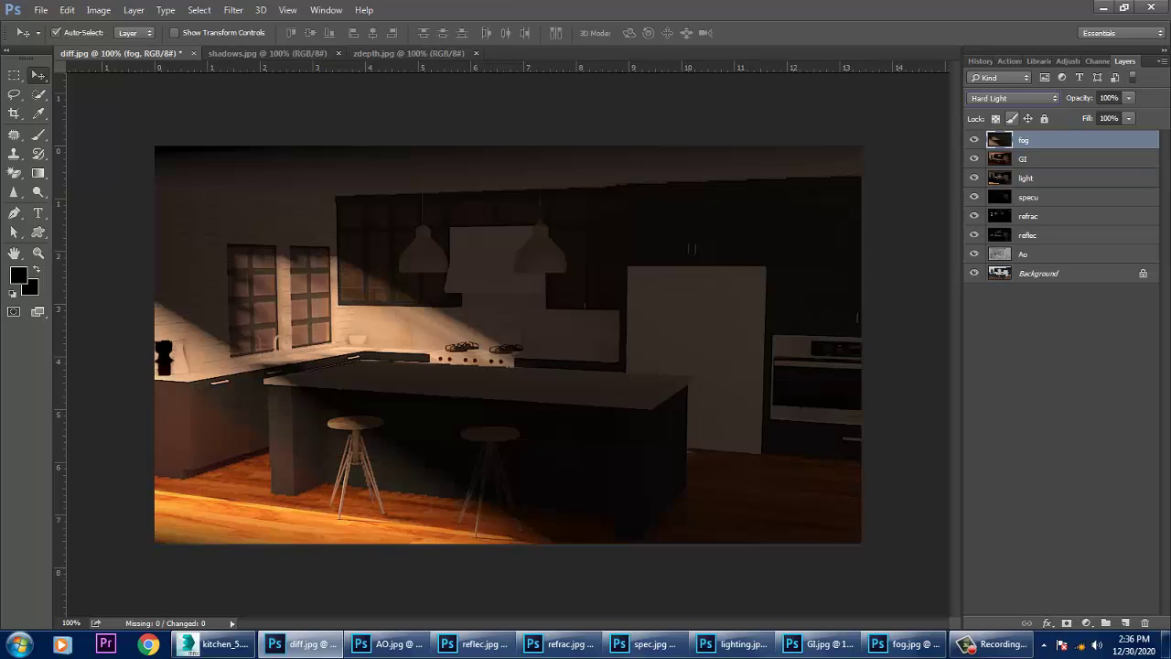
{"action": "key", "text": "Down"}
{"action": "key", "text": "Down"}
{"action": "key", "text": "Down"}
{"action": "key", "text": "Down"}
{"action": "key", "text": "Down"}
{"action": "key", "text": "Down"}
{"action": "key", "text": "Down"}
{"action": "key", "text": "Down"}
{"action": "key", "text": "Down"}
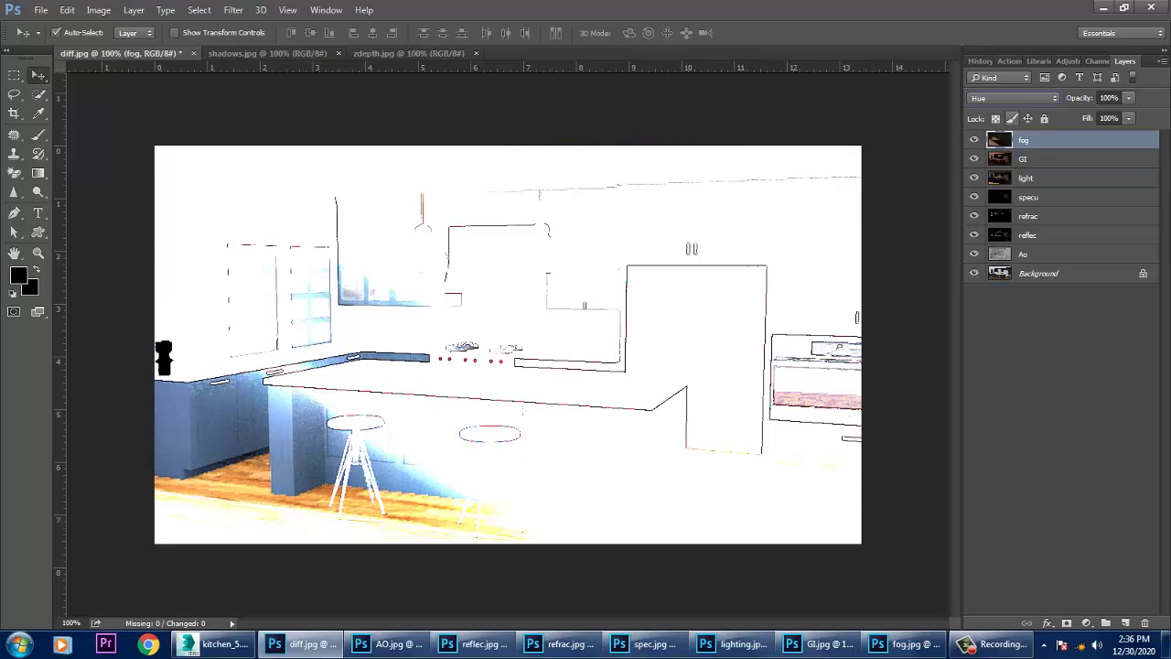
{"action": "key", "text": "Down"}
{"action": "key", "text": "Down"}
{"action": "key", "text": "Down"}
- Set the fog layer's blend mode to Screen after going through the modes again from Normal
{"action": "left_click", "coordinate": [1041, 99]}
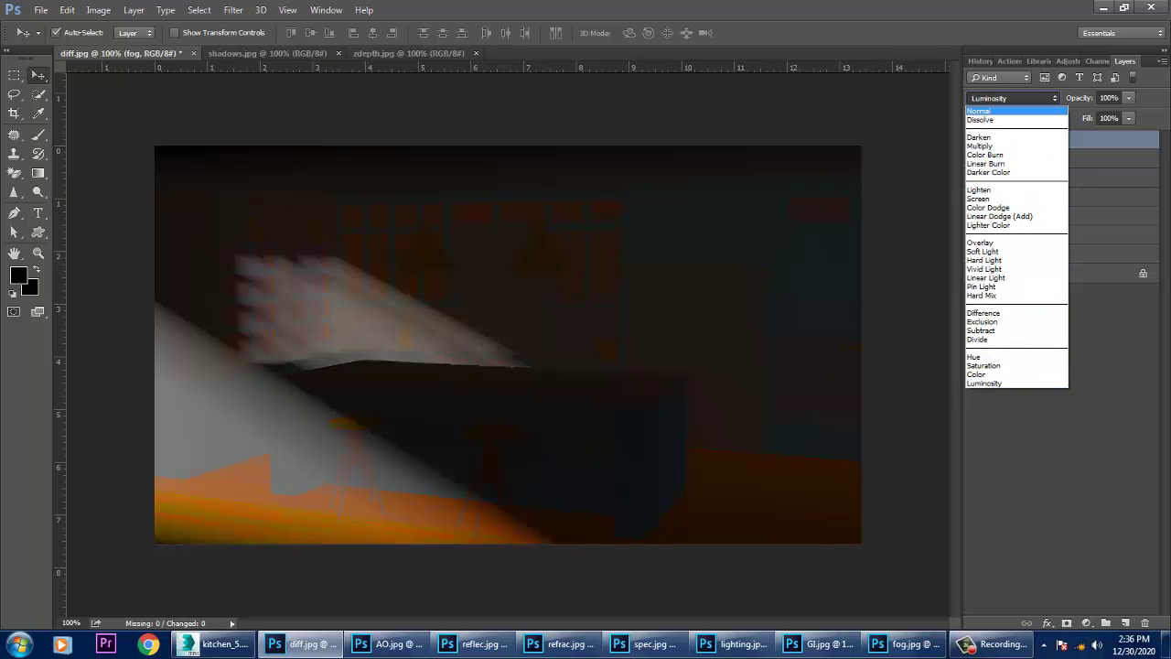
{"action": "left_click", "coordinate": [1025, 111]}
{"action": "key", "text": "Down"}
{"action": "key", "text": "Down"}
{"action": "key", "text": "Down"}
{"action": "key", "text": "Down"}
{"action": "key", "text": "Down"}
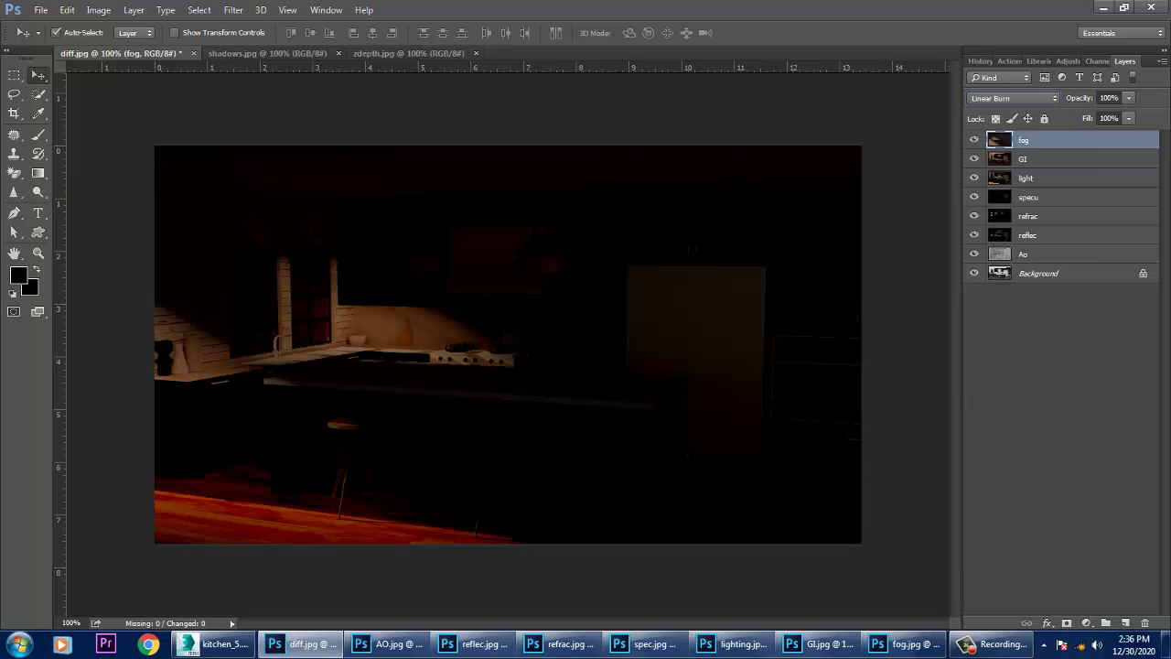
{"action": "key", "text": "Down"}
{"action": "key", "text": "Down"}
{"action": "key", "text": "Down"}
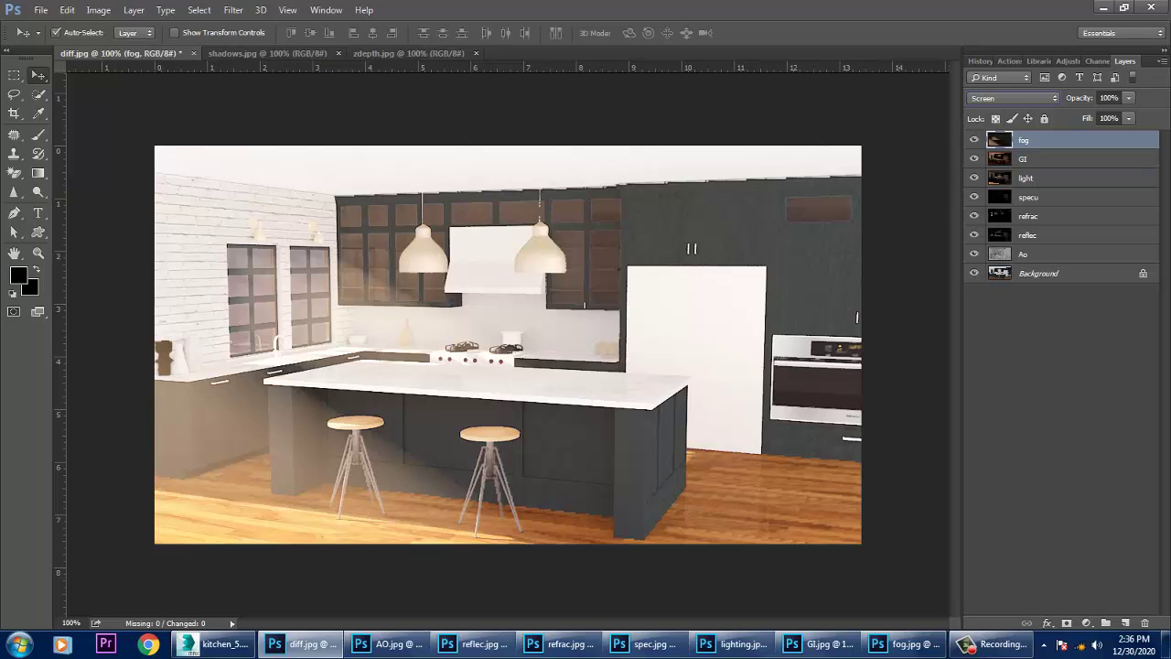
- Lower the opacity of the GI layer, and set the fog layer's opacity to 65%
{"action": "left_click", "coordinate": [1052, 159]}
{"action": "left_click", "coordinate": [1129, 98]}
{"action": "left_click_drag", "start_coordinate": [1127, 114], "coordinate": [1102, 114]}
{"action": "left_click", "coordinate": [1051, 140]}
{"action": "left_click", "coordinate": [1128, 98]}
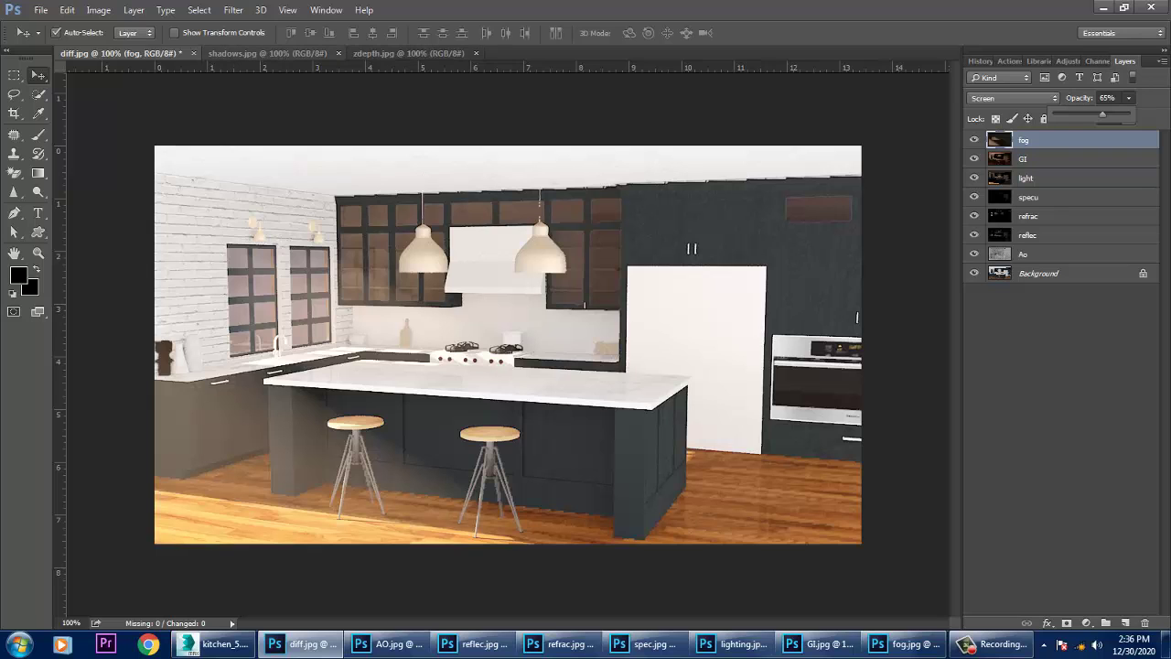
- Copy the zdepth.jpg image into the diff.jpg document as the top layer and align it with the canvas
{"action": "left_click_drag", "start_coordinate": [410, 53], "coordinate": [913, 250]}
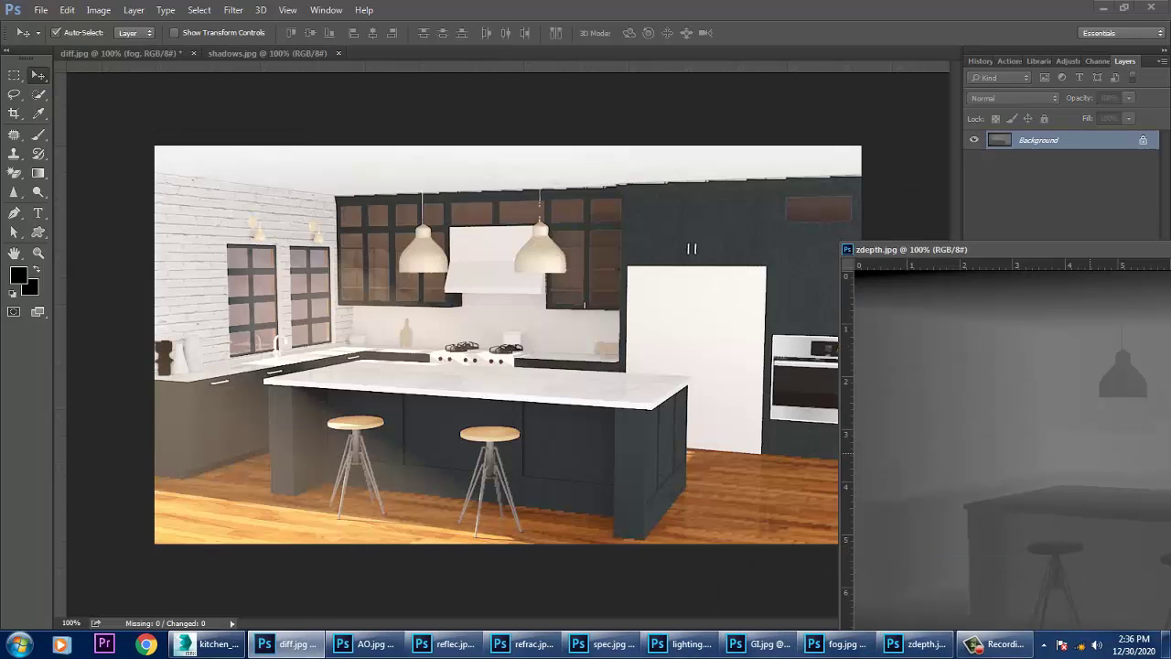
{"action": "left_click_drag", "start_coordinate": [1089, 452], "coordinate": [467, 376]}
{"action": "left_click_drag", "start_coordinate": [1025, 249], "coordinate": [526, 197]}
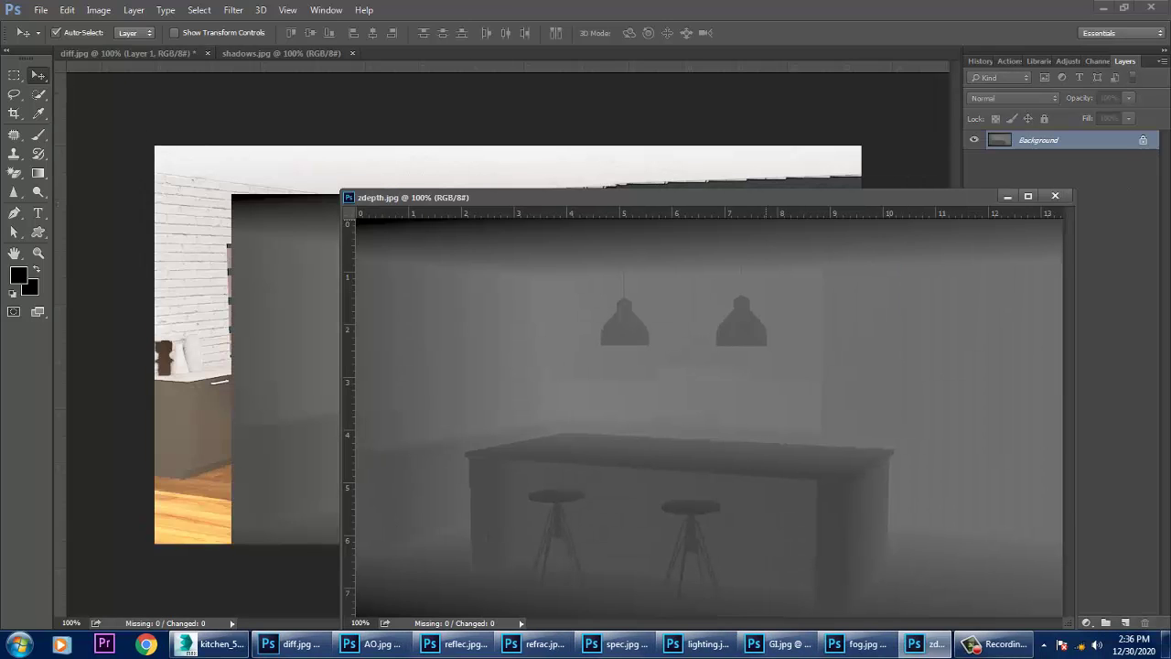
{"action": "left_click", "coordinate": [1007, 196]}
{"action": "left_click_drag", "start_coordinate": [659, 265], "coordinate": [576, 219]}
- Rename the depth pass layer as zdep
{"action": "double_click", "coordinate": [1031, 140]}
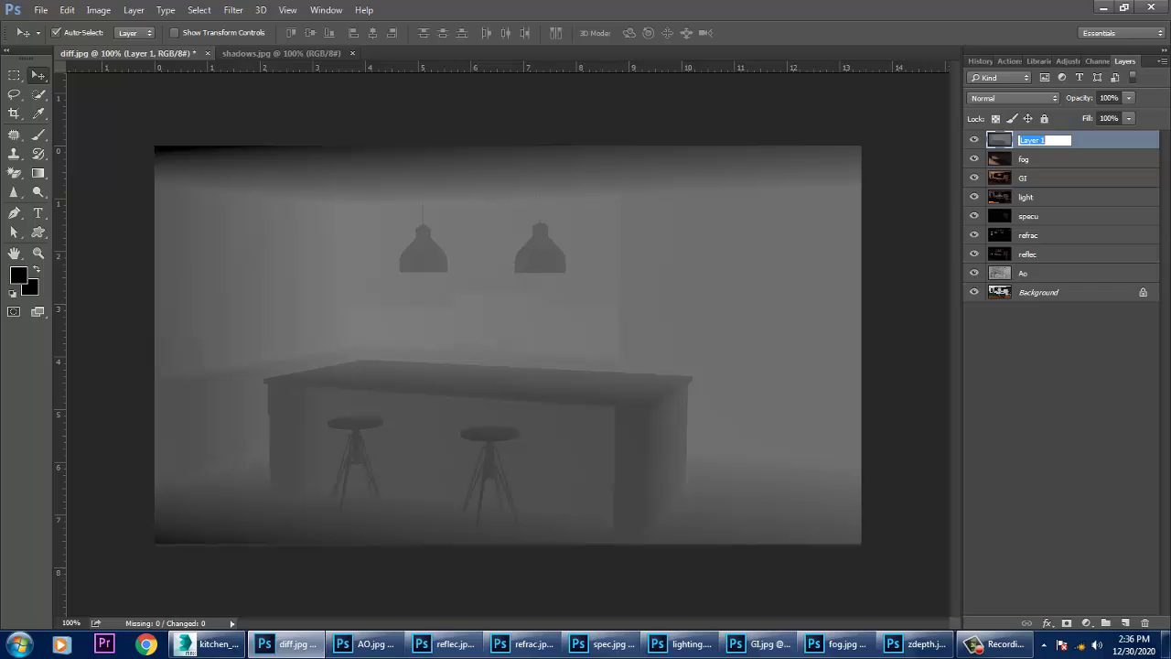
{"action": "type", "text": "zdep"}
{"action": "key", "text": "Return"}
- Try the darkening and lightening blend modes on the zdep layer, and set its blend mode to Overlay
{"action": "left_click", "coordinate": [1012, 98]}
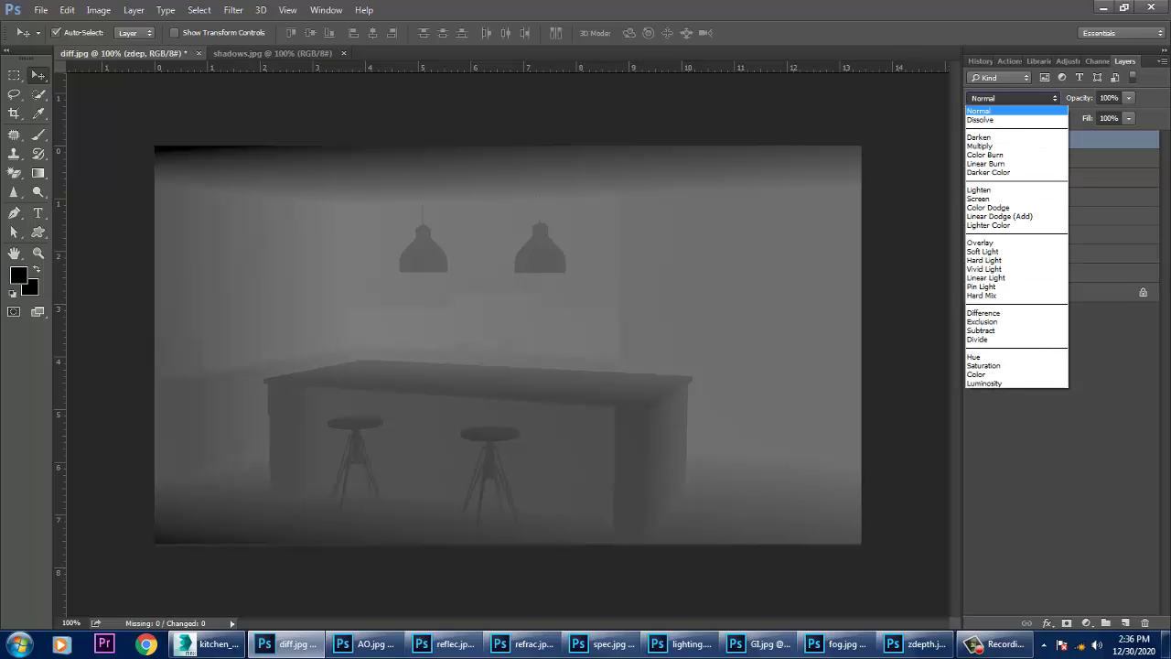
{"action": "left_click", "coordinate": [997, 153]}
{"action": "key", "text": "Down"}
{"action": "key", "text": "Down"}
{"action": "key", "text": "Down"}
{"action": "key", "text": "Down"}
{"action": "key", "text": "Down"}
{"action": "key", "text": "Down"}
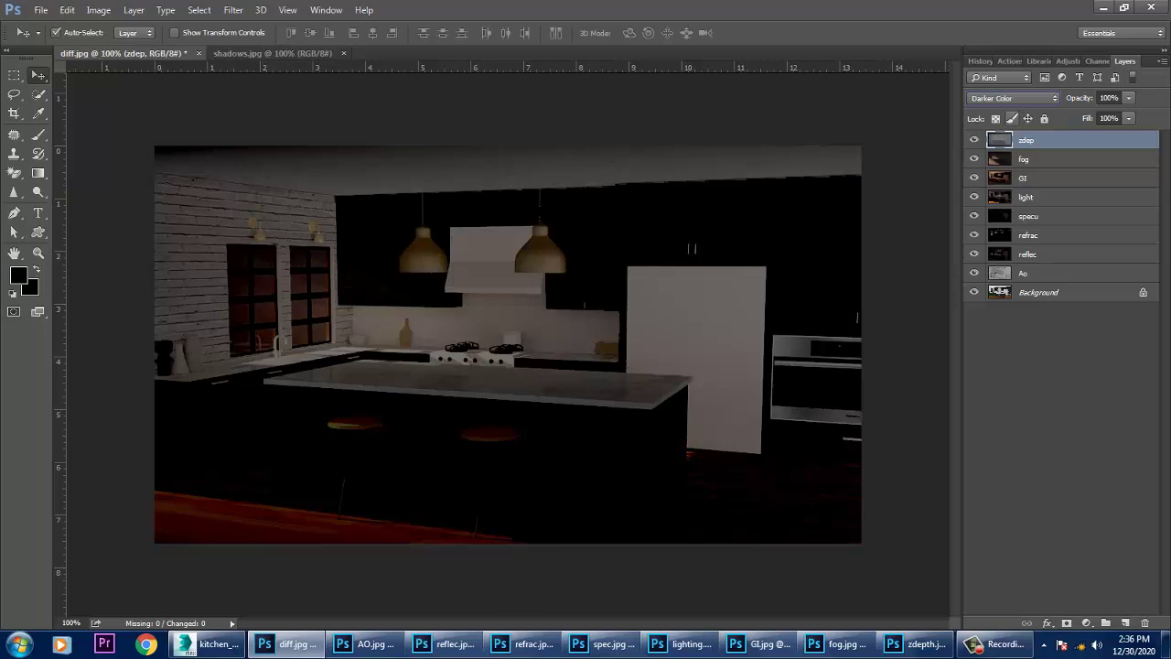
{"action": "key", "text": "Down"}
{"action": "key", "text": "Down"}
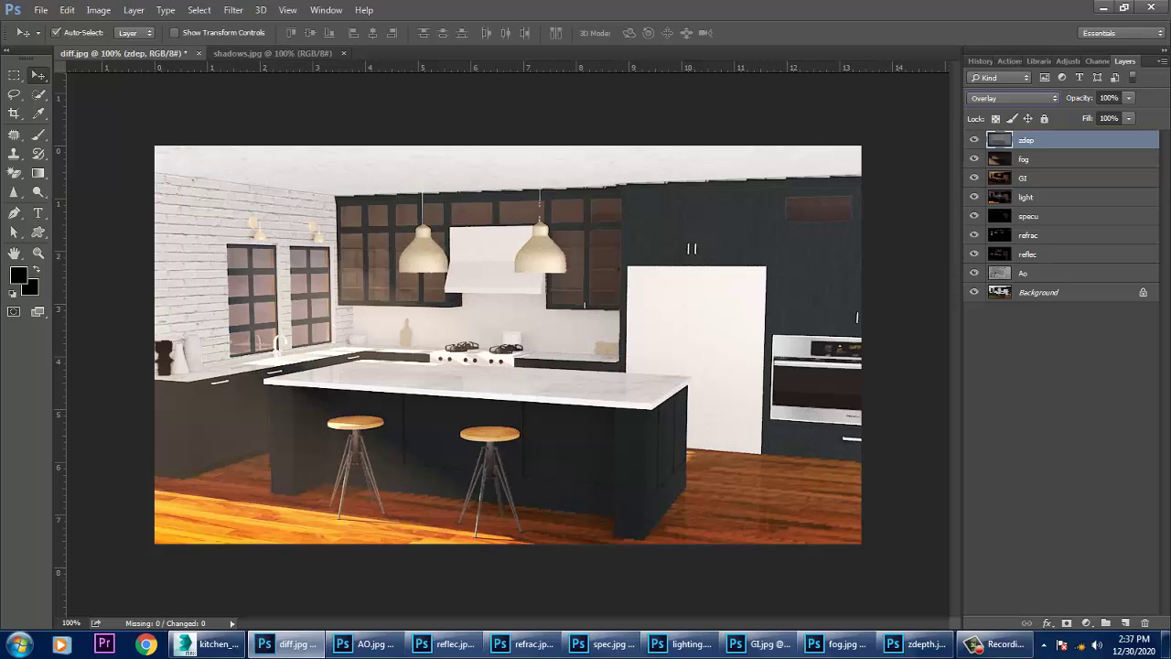
- Toggle the zdep layer's visibility repeatedly to compare the composite with and without the depth pass
{"action": "left_click", "coordinate": [975, 140]}
{"action": "left_click", "coordinate": [974, 140]}
{"action": "left_click", "coordinate": [974, 139]}
{"action": "left_click", "coordinate": [974, 139]}
{"action": "left_click", "coordinate": [974, 139]}
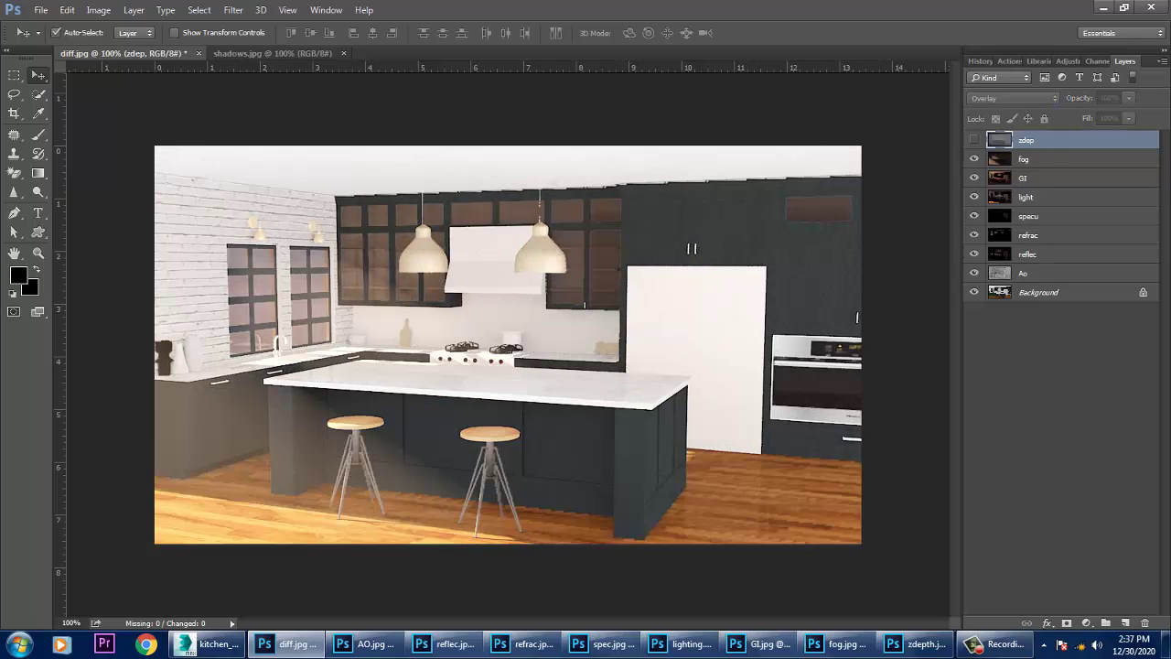
{"action": "left_click", "coordinate": [974, 139]}
{"action": "left_click", "coordinate": [974, 139]}
{"action": "left_click", "coordinate": [975, 139]}
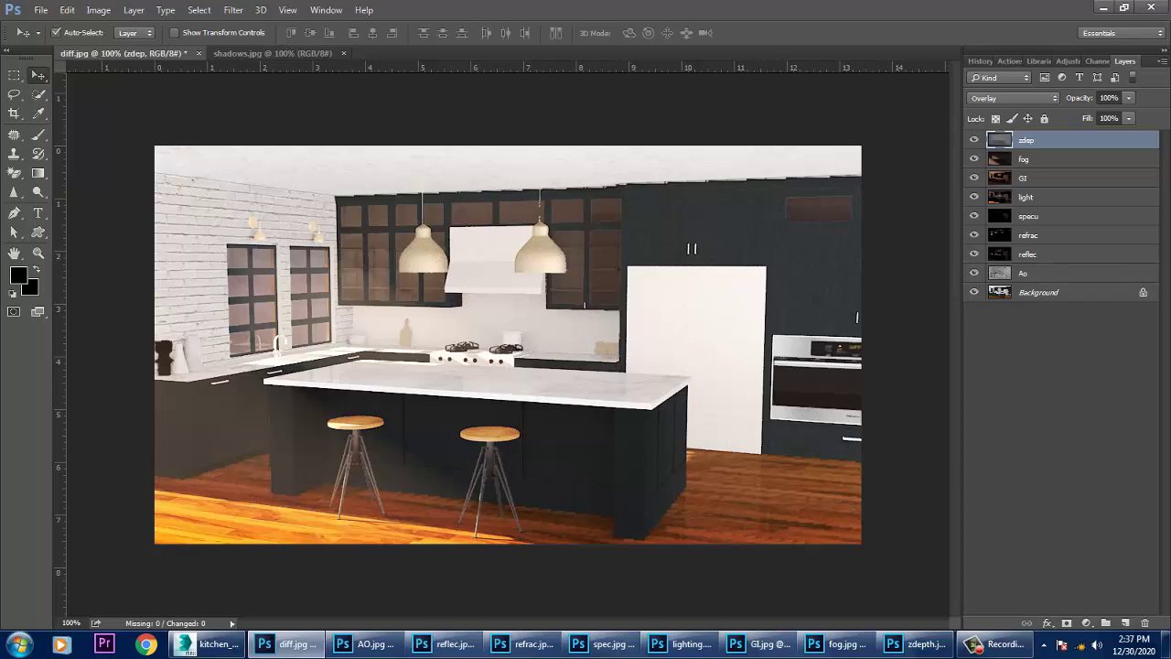
- Add a Color Balance adjustment layer above zdep and shift its midtones toward a warmer tone
{"action": "left_click", "coordinate": [1086, 623]}
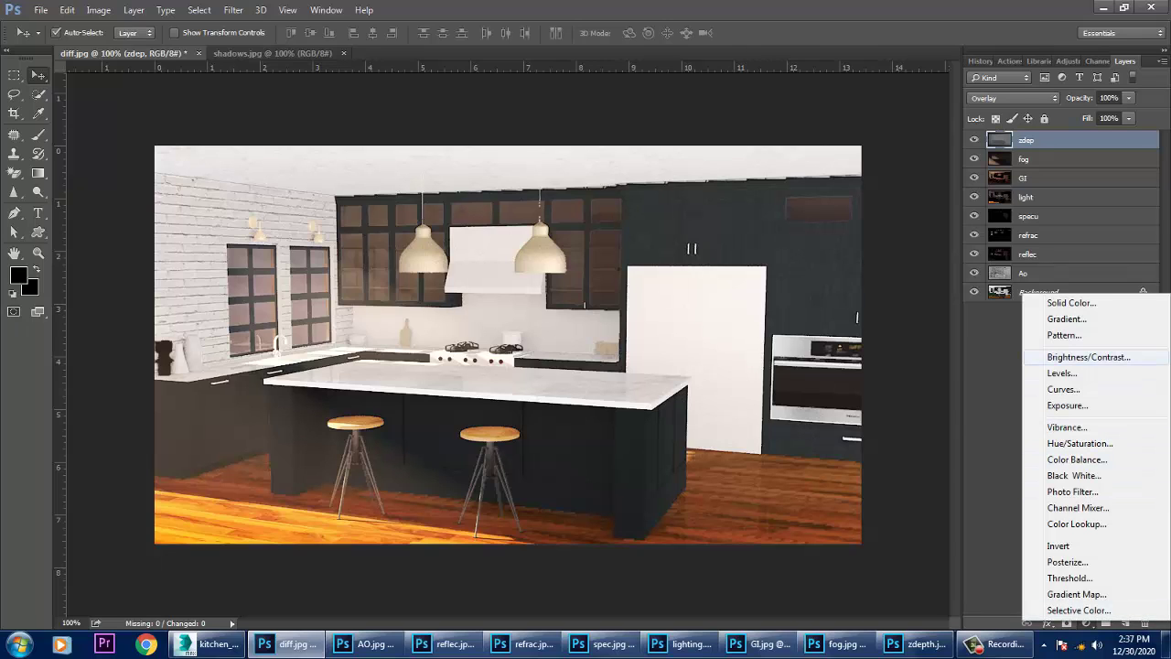
{"action": "left_click", "coordinate": [1076, 460]}
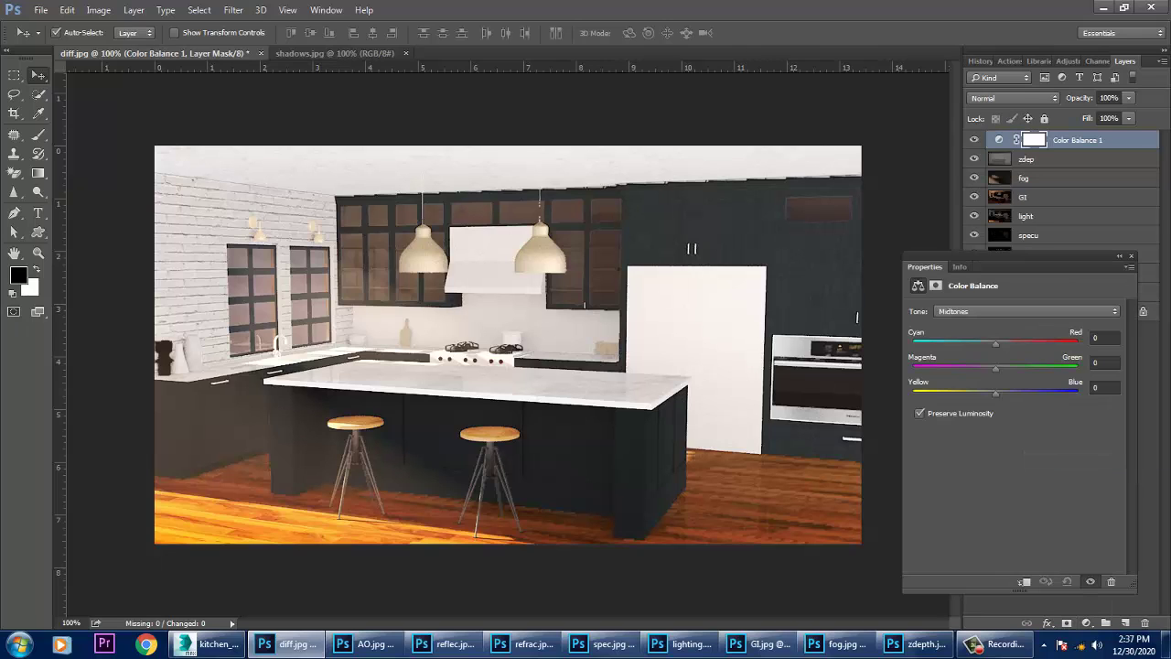
{"action": "left_click_drag", "start_coordinate": [995, 343], "coordinate": [1004, 343]}
{"action": "left_click_drag", "start_coordinate": [995, 392], "coordinate": [1015, 343]}
{"action": "left_click", "coordinate": [886, 215]}
- Add a Photo Filter adjustment layer directly above zdep and try its warming, cooling and color filters
{"action": "left_click", "coordinate": [1045, 159]}
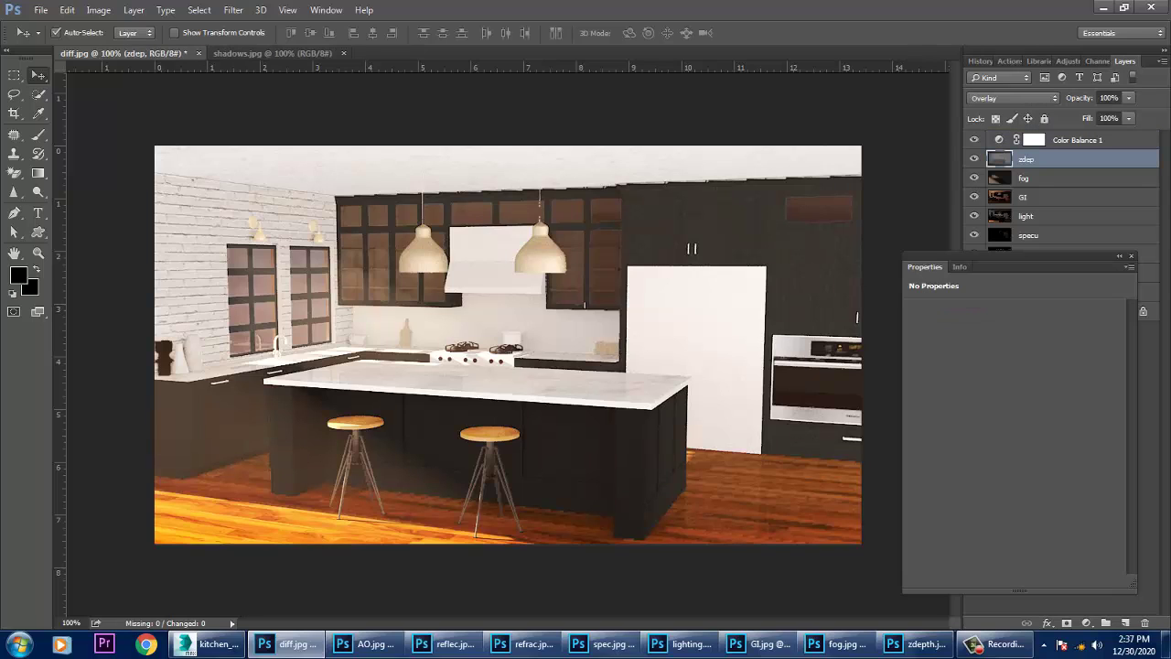
{"action": "left_click", "coordinate": [1131, 256]}
{"action": "left_click", "coordinate": [1086, 622]}
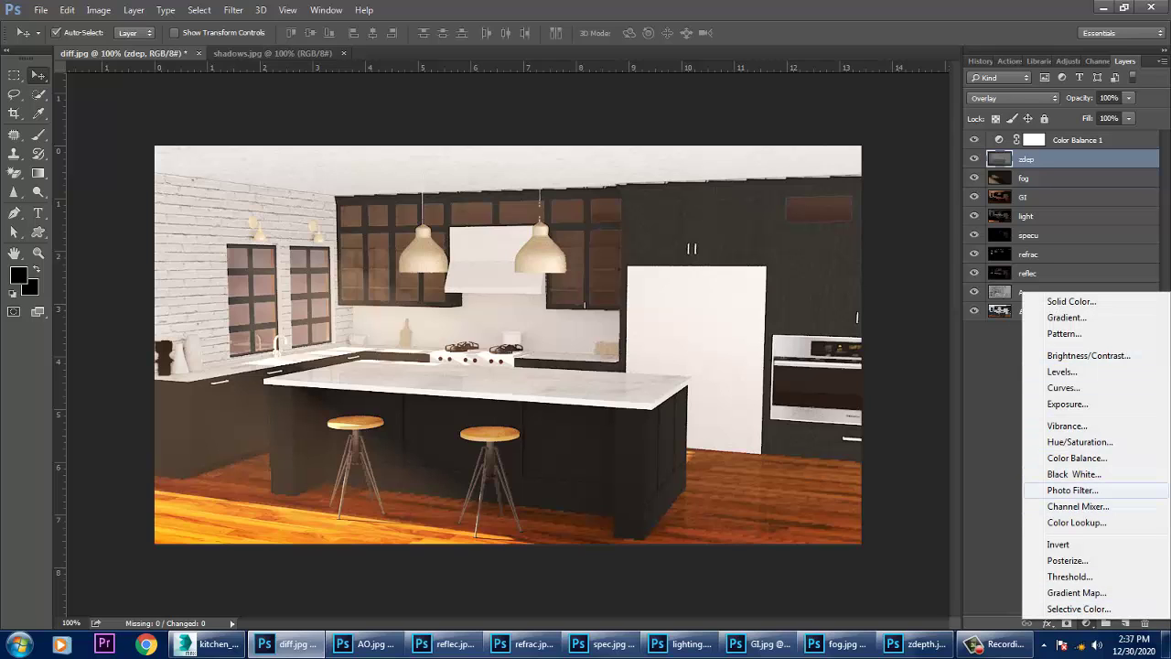
{"action": "left_click", "coordinate": [1072, 490]}
{"action": "left_click", "coordinate": [1033, 311]}
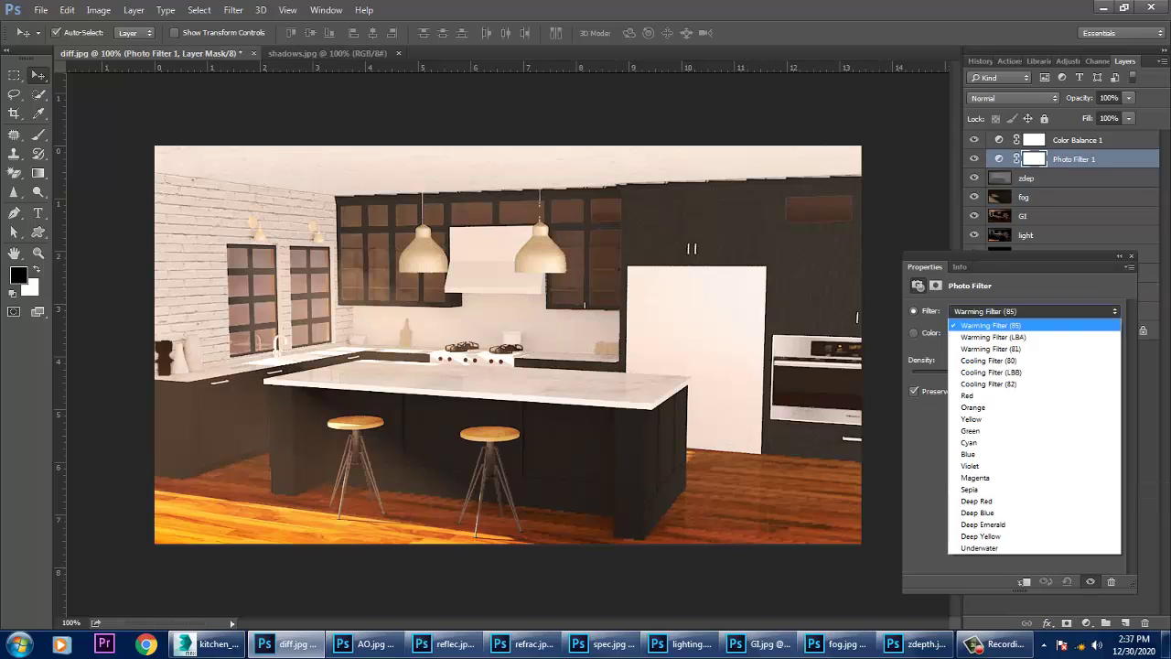
{"action": "left_click", "coordinate": [997, 336]}
{"action": "key", "text": "Down"}
{"action": "key", "text": "Down"}
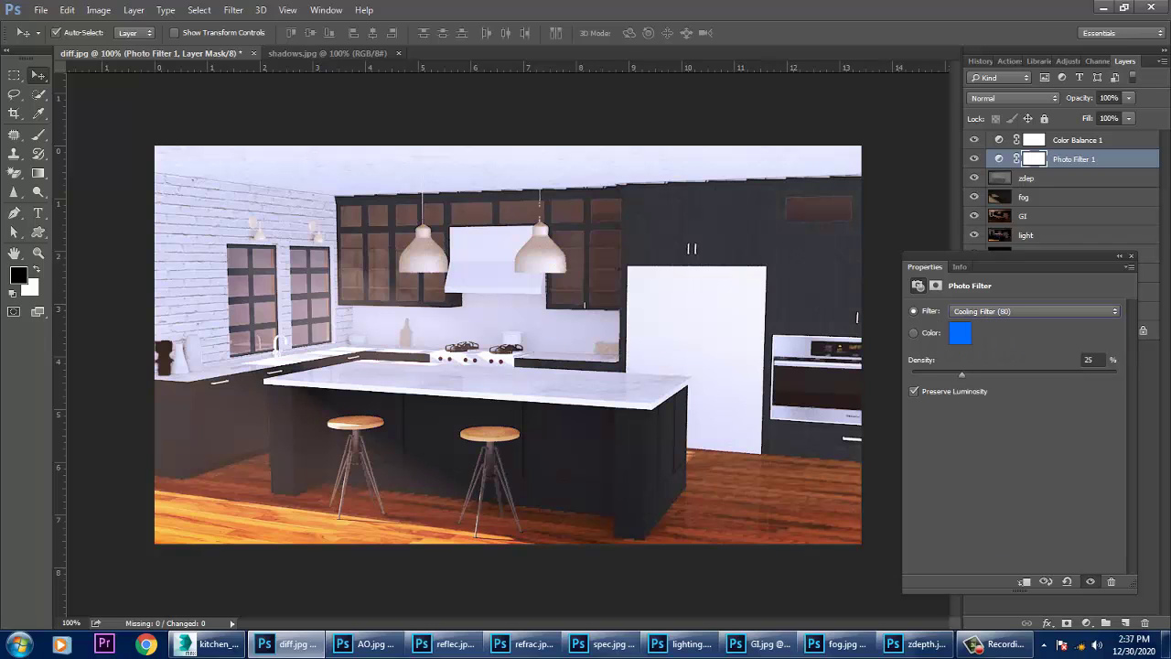
{"action": "key", "text": "Down"}
{"action": "key", "text": "Down"}
{"action": "key", "text": "Down"}
{"action": "key", "text": "Down"}
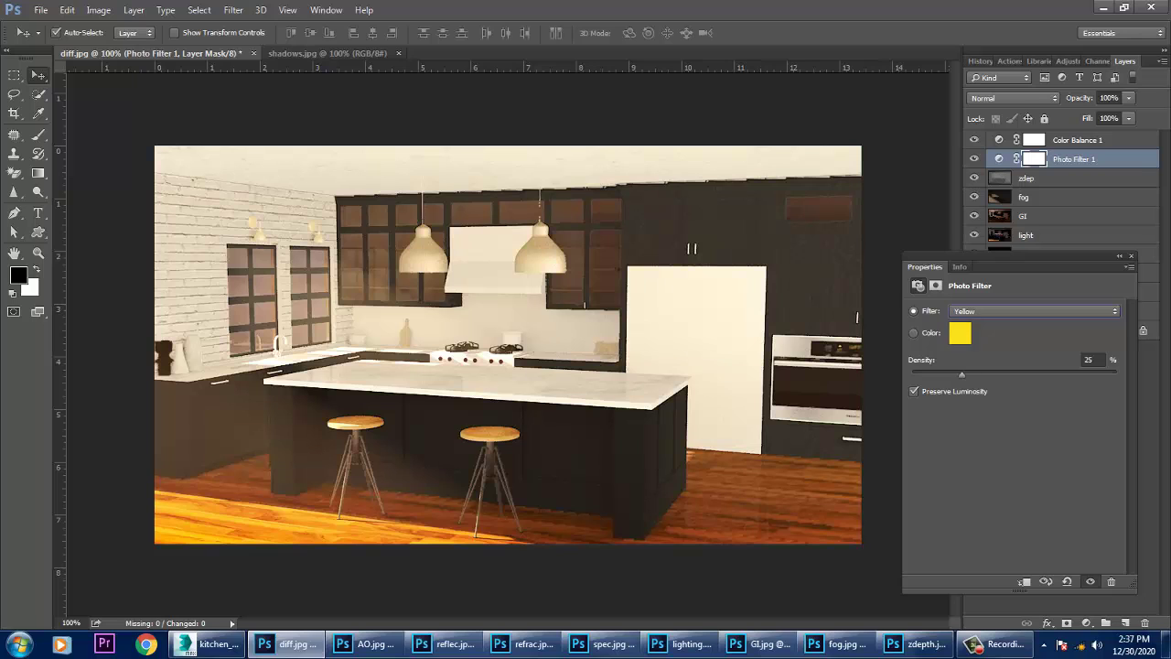
- Set the photo filter to Cooling Filter (82) with a density of 12%
{"action": "key", "text": "alt+Down"}
{"action": "key", "text": "Up"}
{"action": "key", "text": "Up"}
{"action": "key", "text": "Up"}
{"action": "key", "text": "Return"}
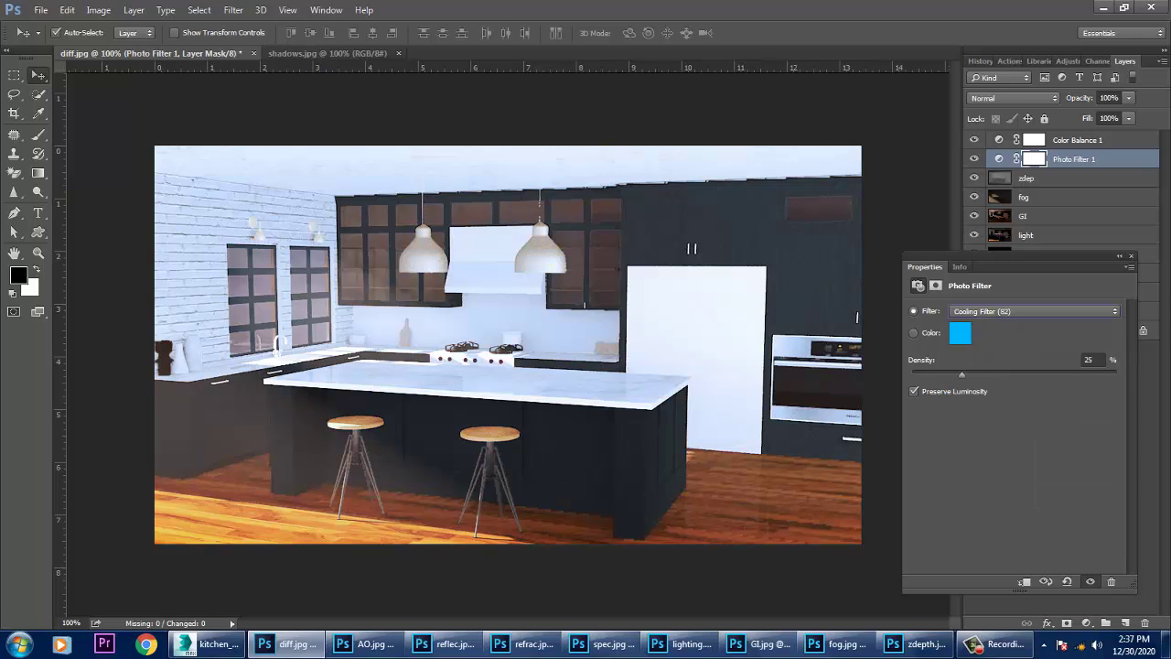
{"action": "left_click_drag", "start_coordinate": [928, 374], "coordinate": [942, 374]}
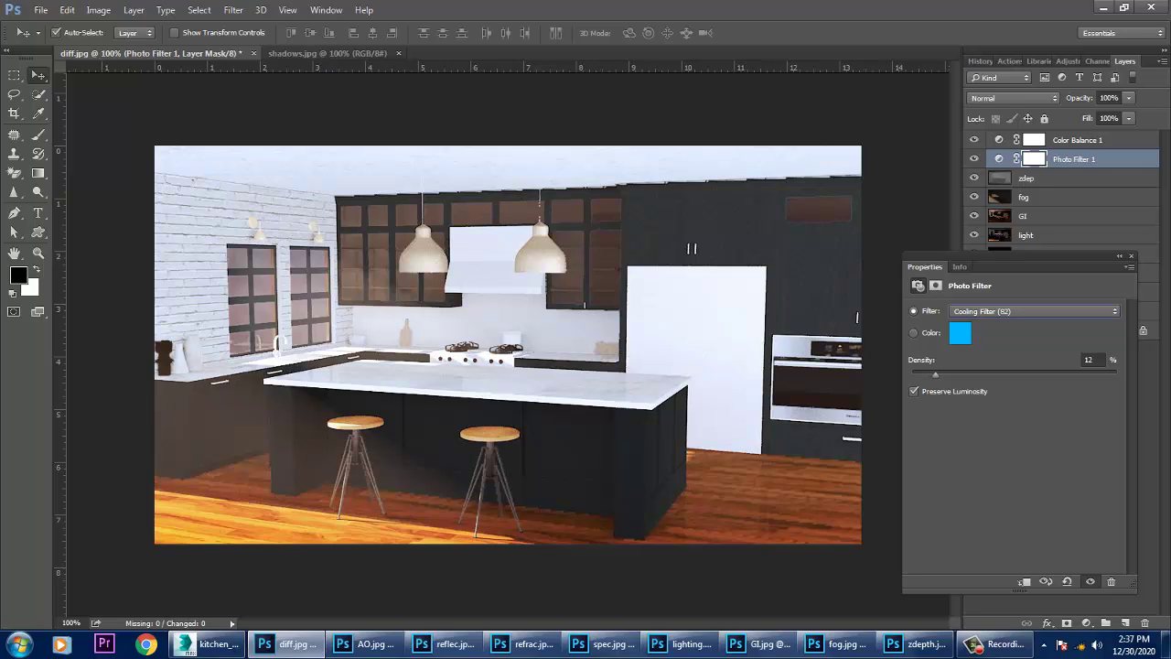
{"action": "left_click", "coordinate": [1131, 256]}
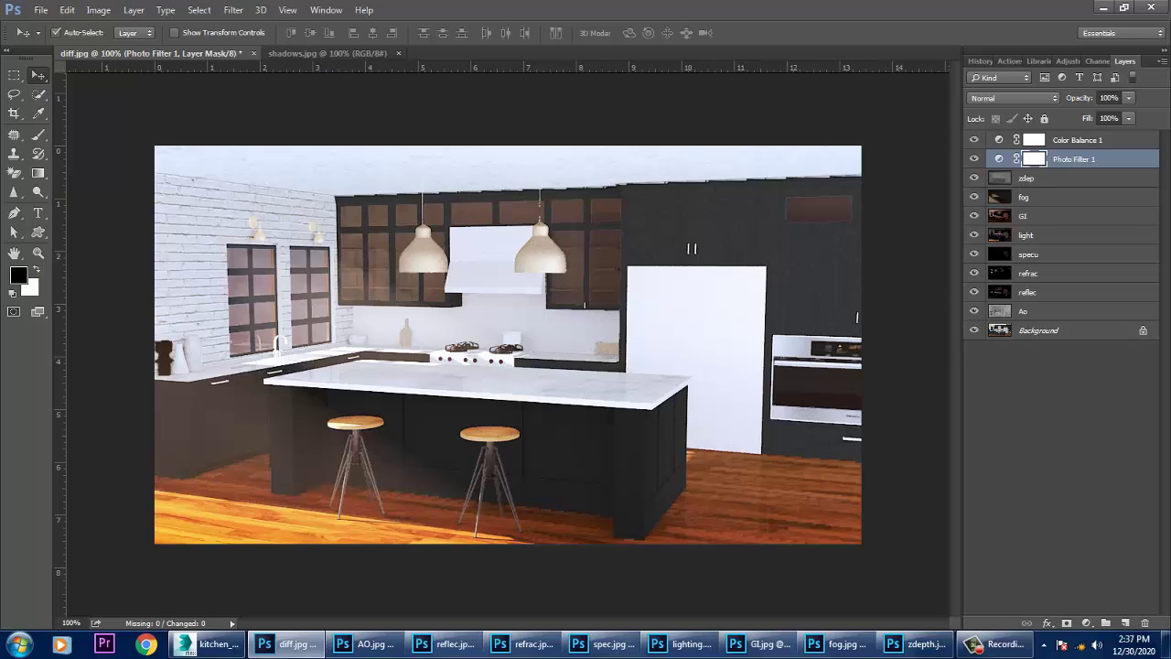
- Add an Exposure adjustment layer directly above zdep with the exposure set to +0.50
{"action": "left_click", "coordinate": [1027, 179]}
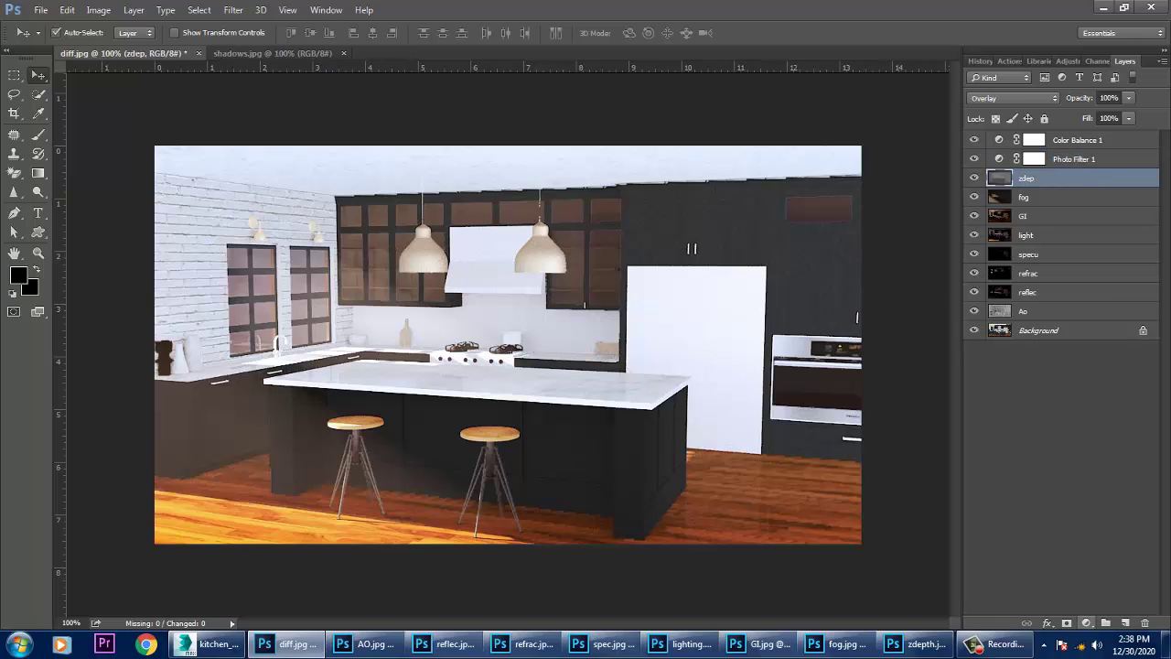
{"action": "left_click", "coordinate": [1085, 622]}
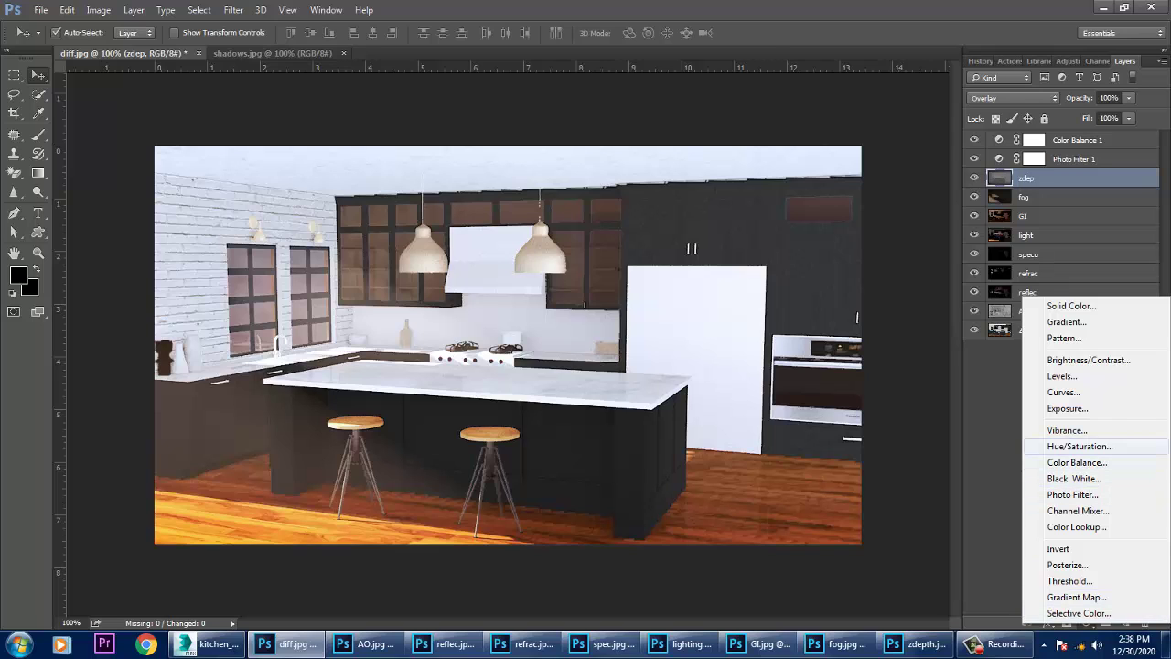
{"action": "left_click", "coordinate": [1066, 408]}
{"action": "left_click_drag", "start_coordinate": [1015, 348], "coordinate": [1022, 349]}
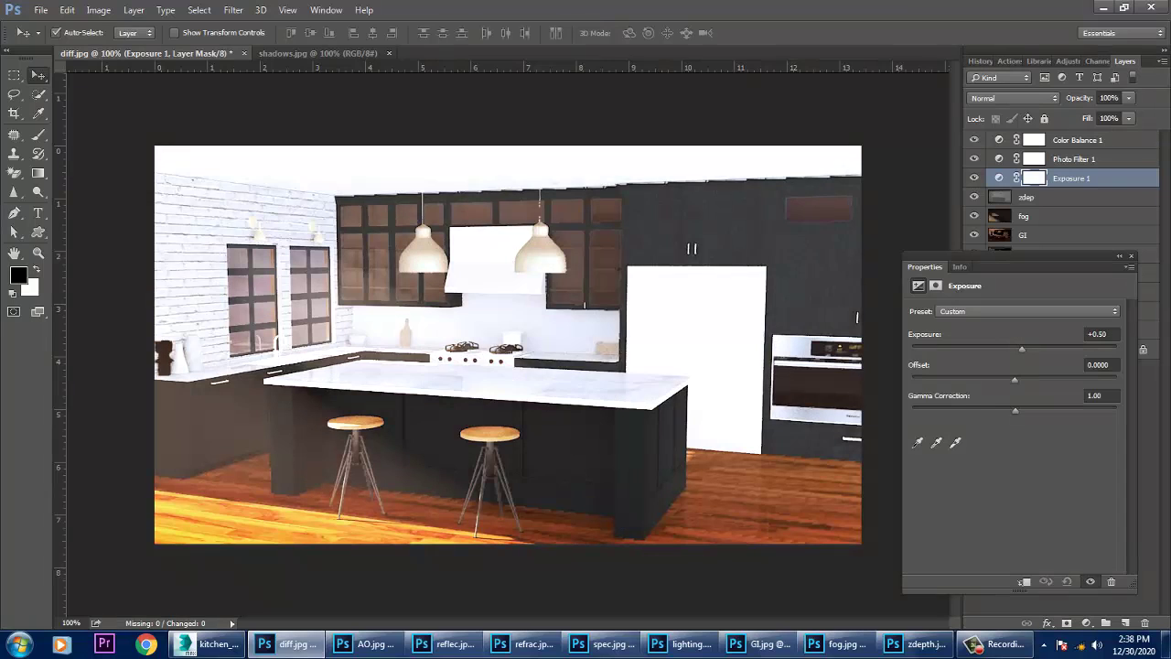
{"action": "left_click", "coordinate": [927, 175]}
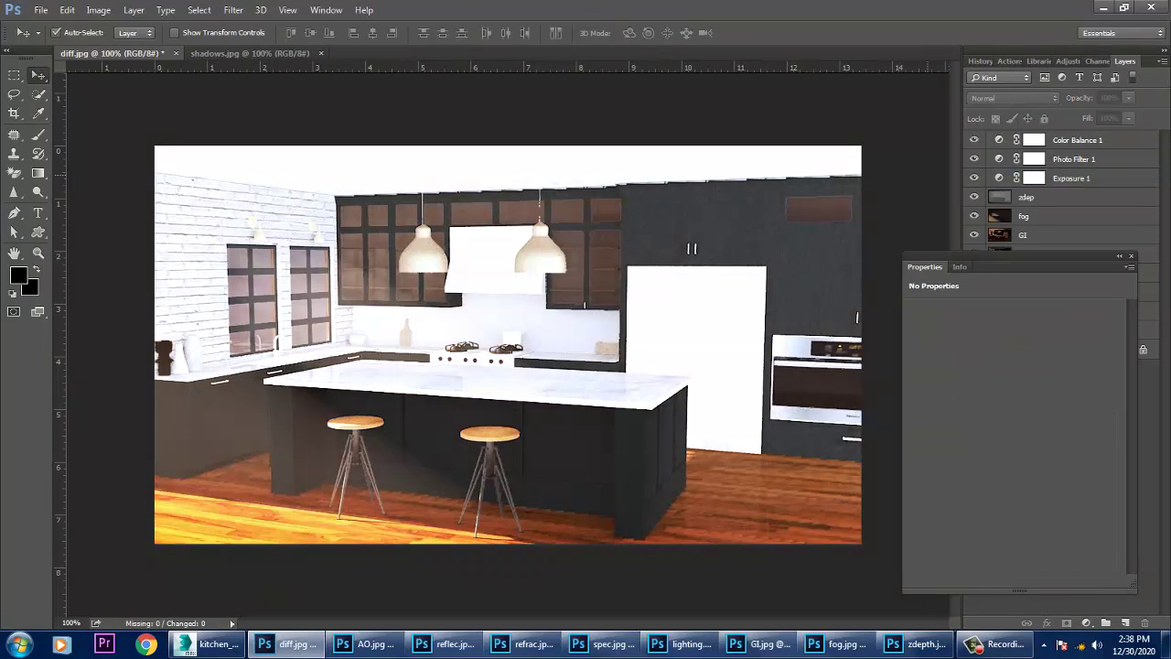
{"action": "left_click", "coordinate": [1132, 256]}
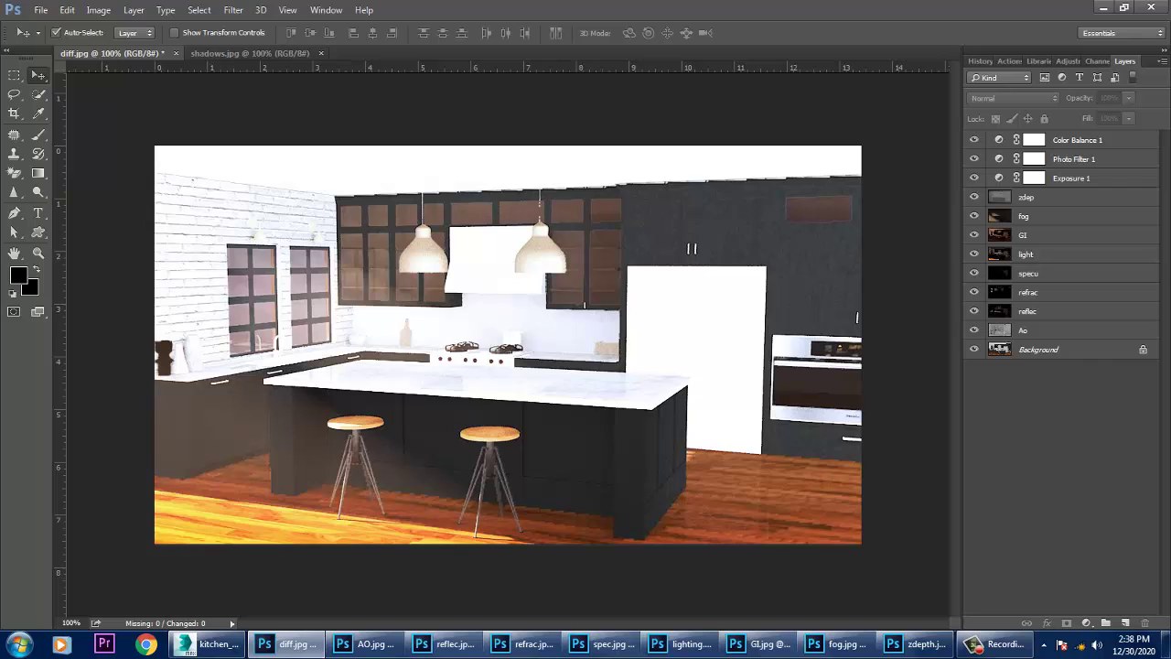
- Hide all layers and show them again one by one from Background upward to review each pass and adjustment
{"action": "left_click_drag", "start_coordinate": [974, 349], "coordinate": [974, 140]}
{"action": "left_click", "coordinate": [974, 350]}
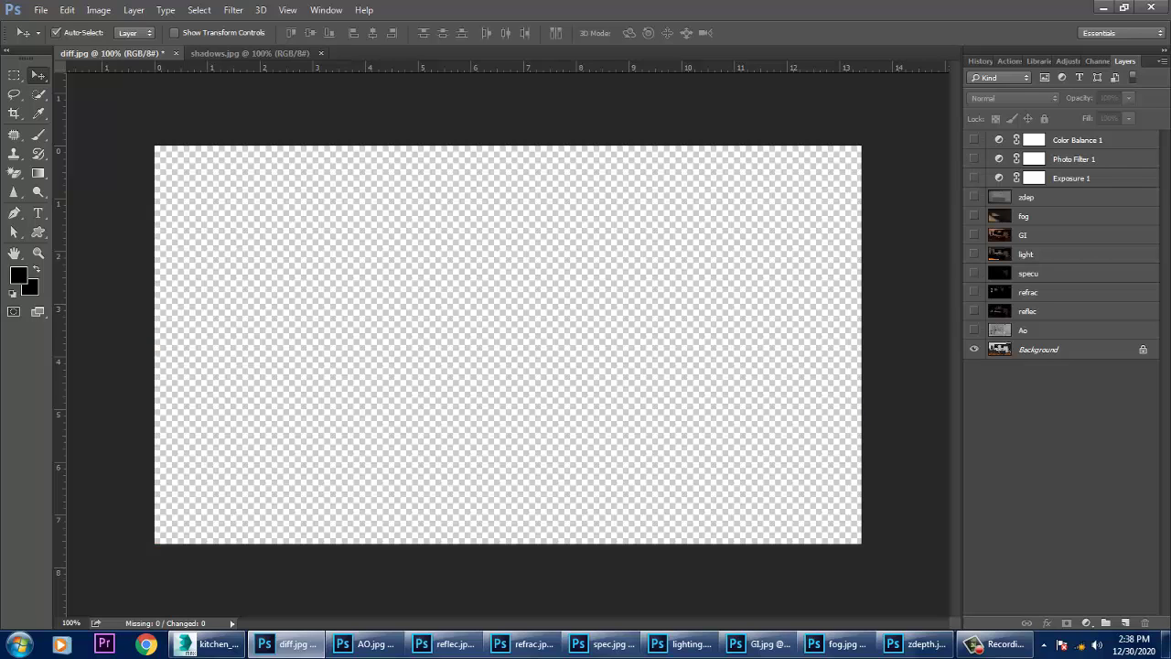
{"action": "left_click", "coordinate": [974, 330]}
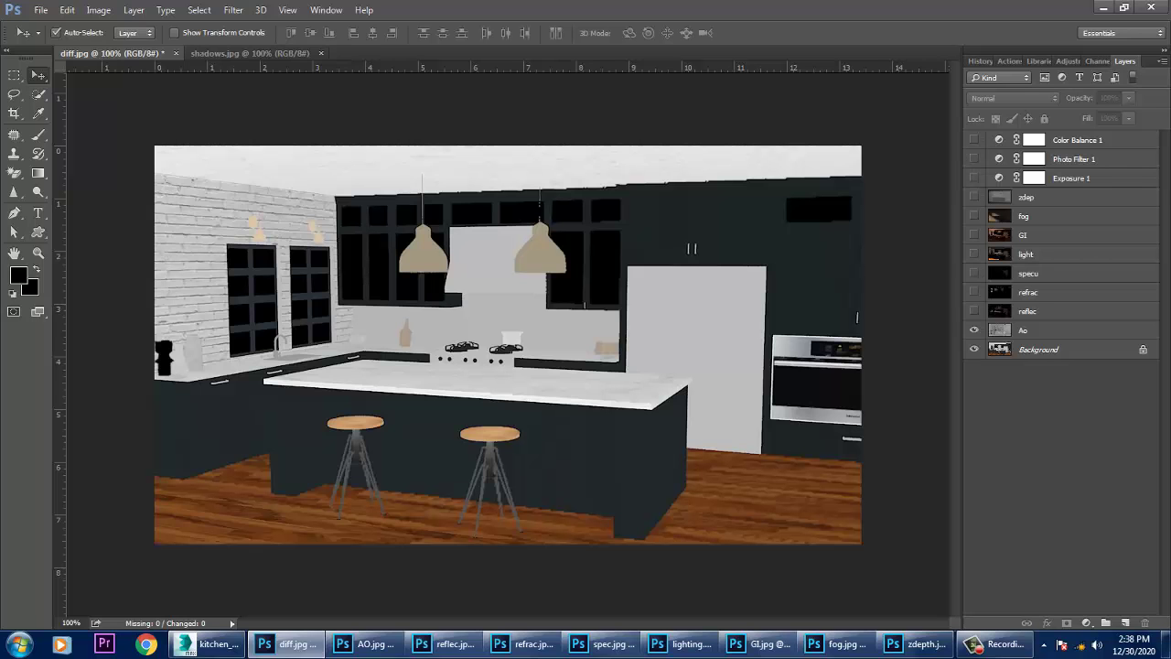
{"action": "left_click", "coordinate": [974, 311]}
{"action": "left_click", "coordinate": [973, 292]}
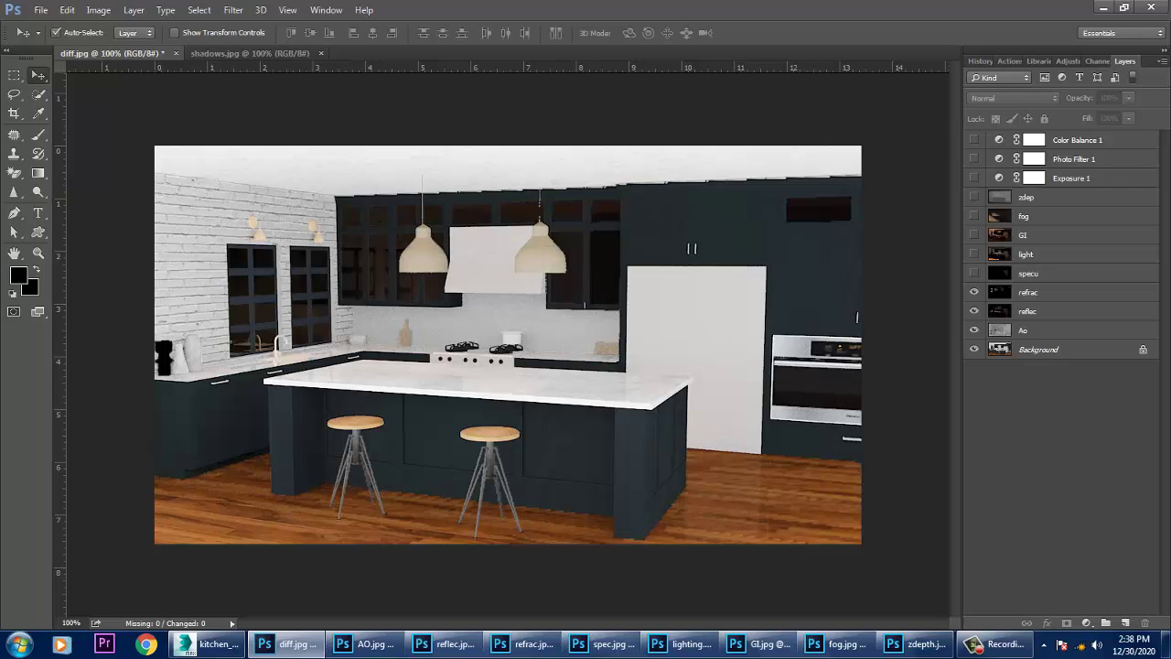
{"action": "left_click", "coordinate": [973, 273]}
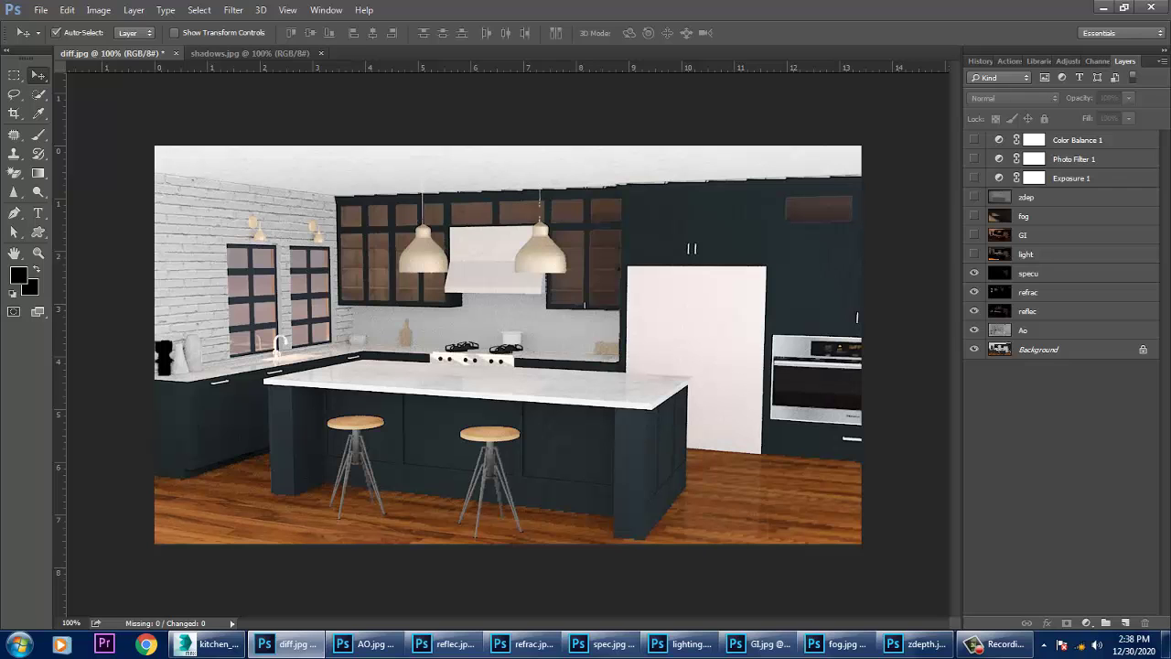
{"action": "left_click", "coordinate": [974, 253]}
{"action": "left_click", "coordinate": [974, 235]}
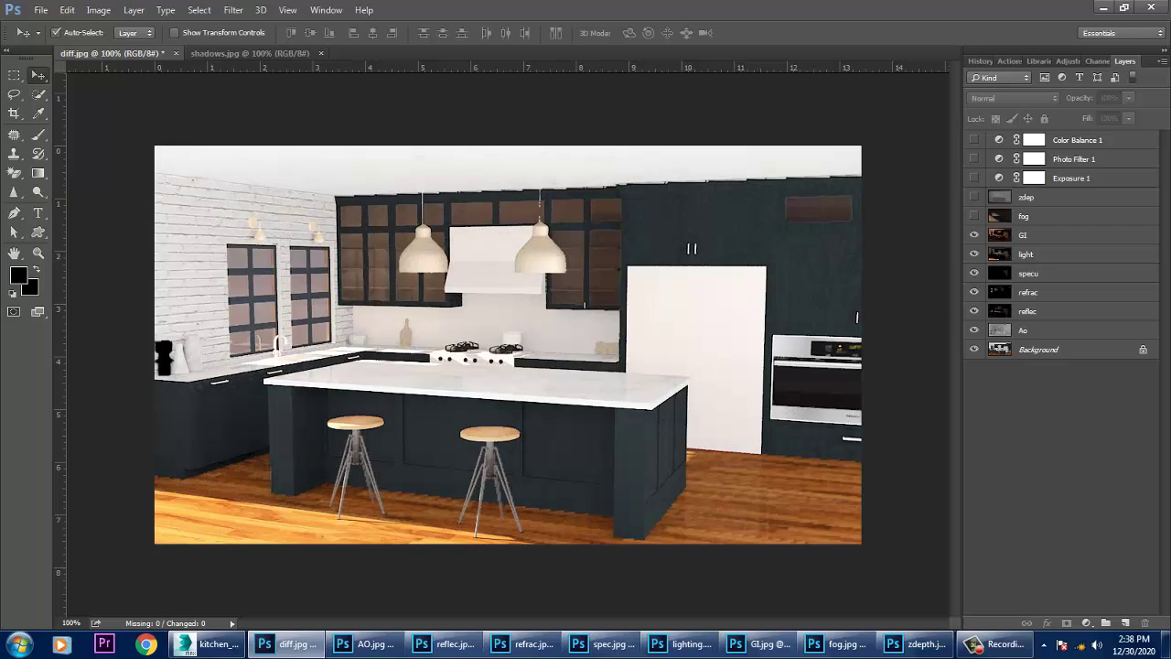
{"action": "left_click", "coordinate": [973, 215]}
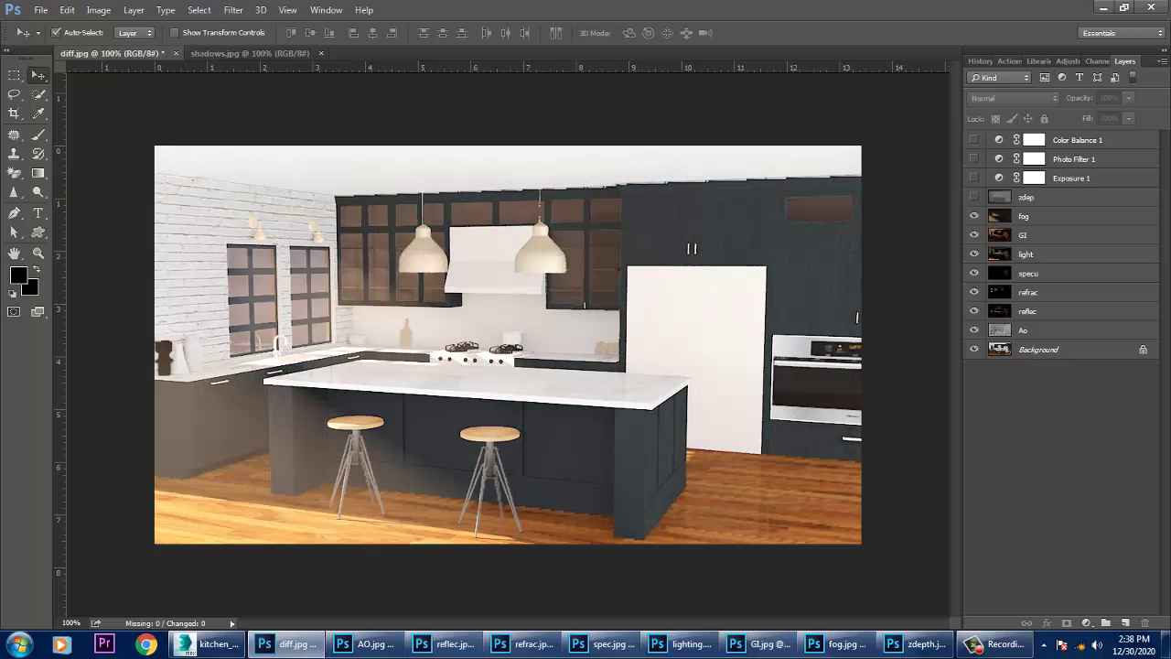
{"action": "left_click", "coordinate": [973, 197]}
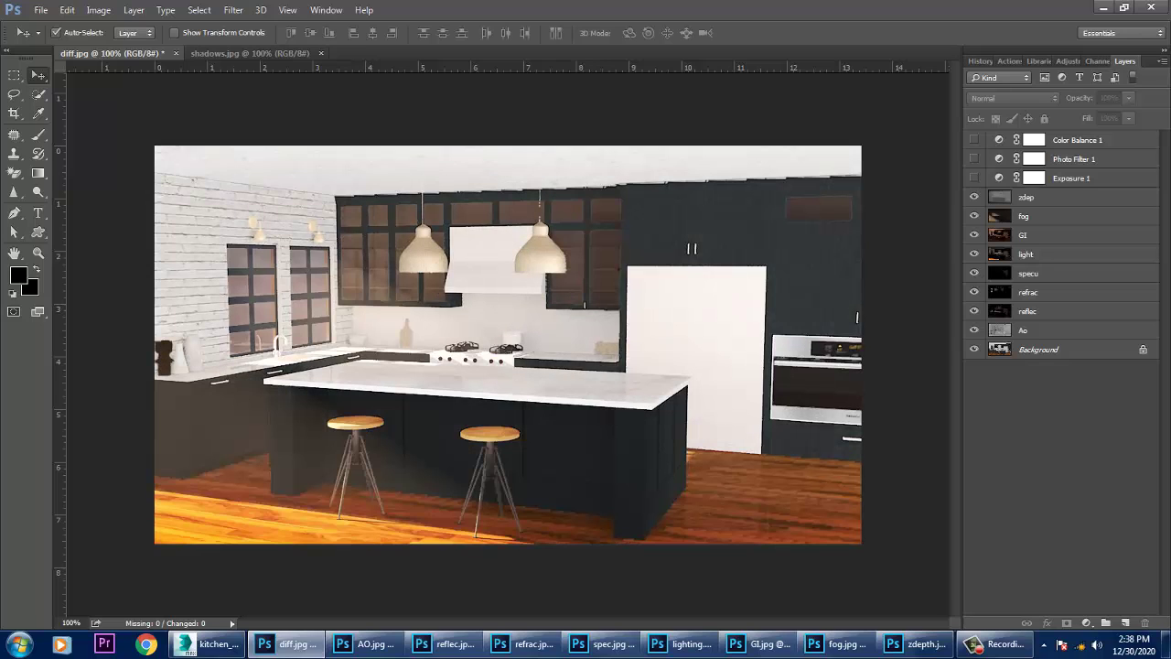
{"action": "left_click", "coordinate": [973, 177]}
{"action": "left_click", "coordinate": [973, 158]}
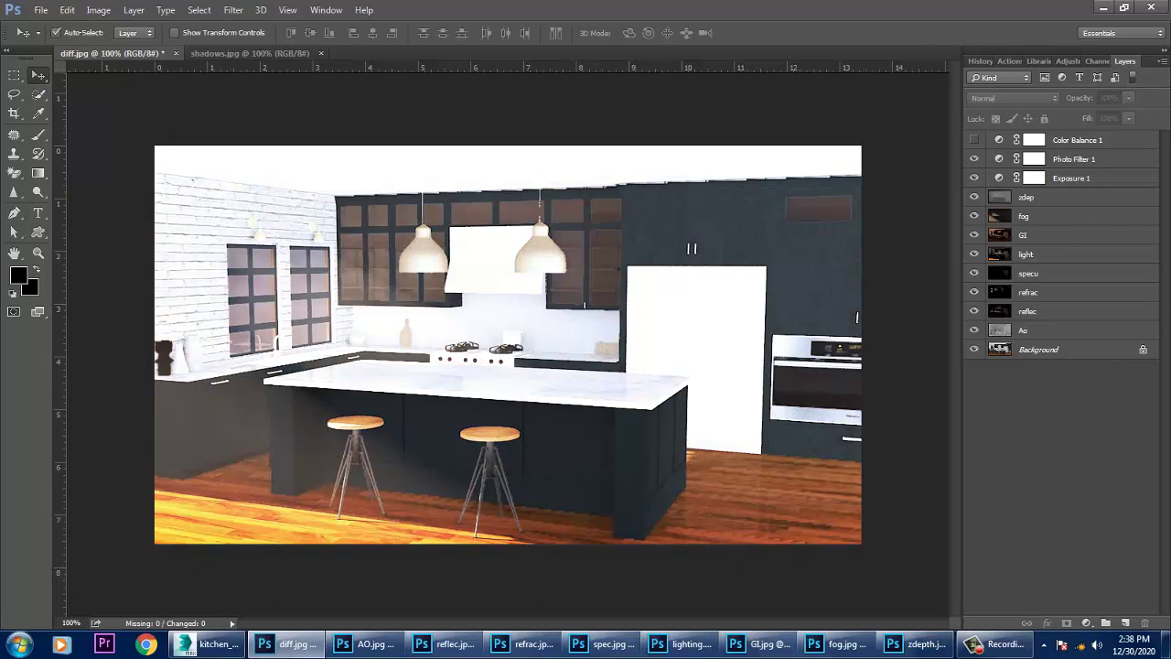
{"action": "left_click", "coordinate": [973, 140]}
- Add a Curves adjustment layer on top, lifting a shadow point to input 63, output 81, and placing a second point in the highlights
{"action": "left_click", "coordinate": [1085, 622]}
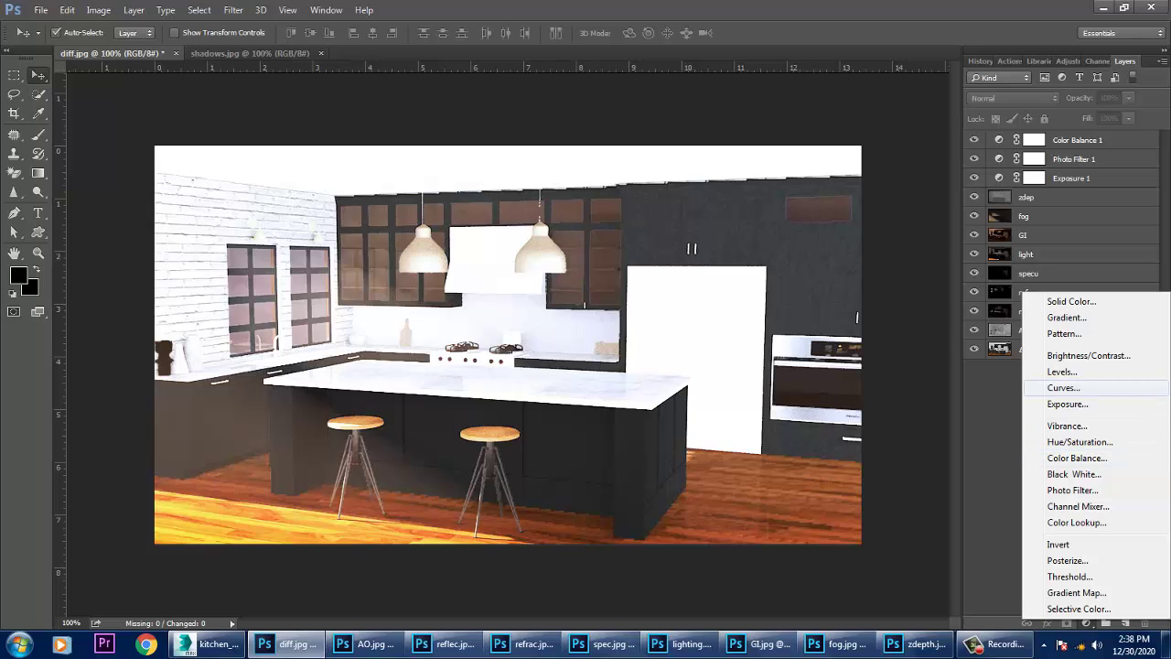
{"action": "left_click", "coordinate": [1063, 388]}
{"action": "mouse_move", "coordinate": [1035, 422]}
{"action": "left_mouse_down"}
{"action": "mouse_move", "coordinate": [1035, 399]}
{"action": "mouse_move", "coordinate": [1047, 407]}
{"action": "left_mouse_up"}
{"action": "mouse_move", "coordinate": [993, 461]}
{"action": "left_mouse_down"}
{"action": "mouse_move", "coordinate": [1000, 472]}
{"action": "mouse_move", "coordinate": [983, 462]}
{"action": "left_mouse_up"}
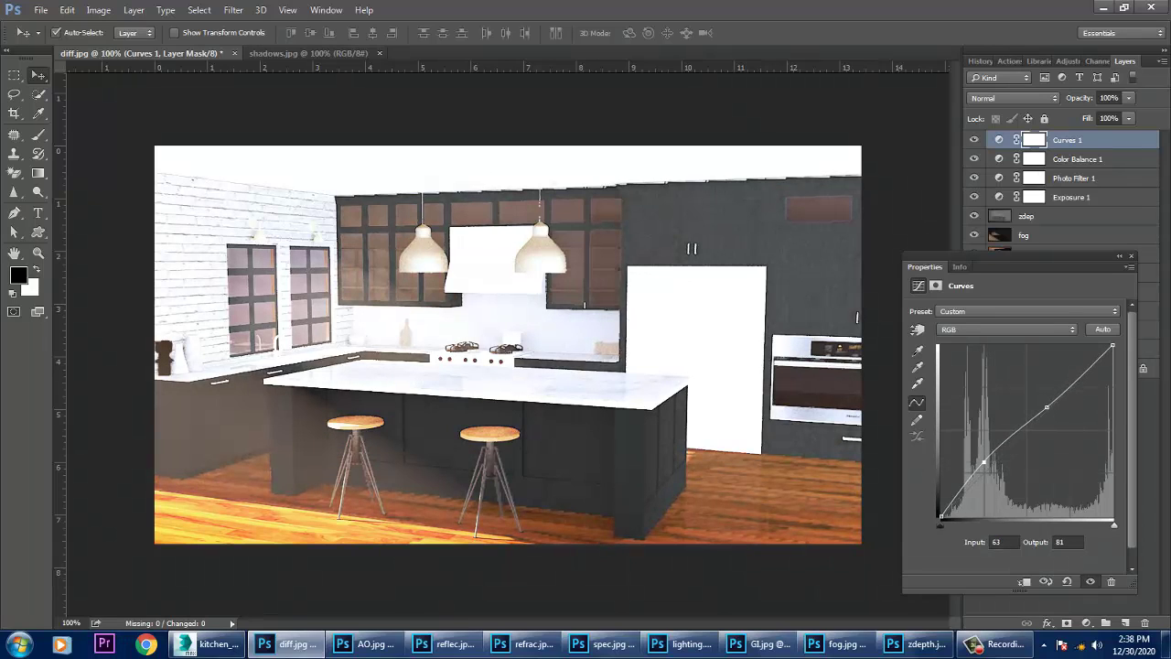
{"action": "mouse_move", "coordinate": [1046, 406]}
{"action": "left_mouse_down"}
{"action": "mouse_move", "coordinate": [1040, 396]}
{"action": "mouse_move", "coordinate": [1057, 398]}
{"action": "left_mouse_up"}
{"action": "left_click", "coordinate": [1130, 256]}
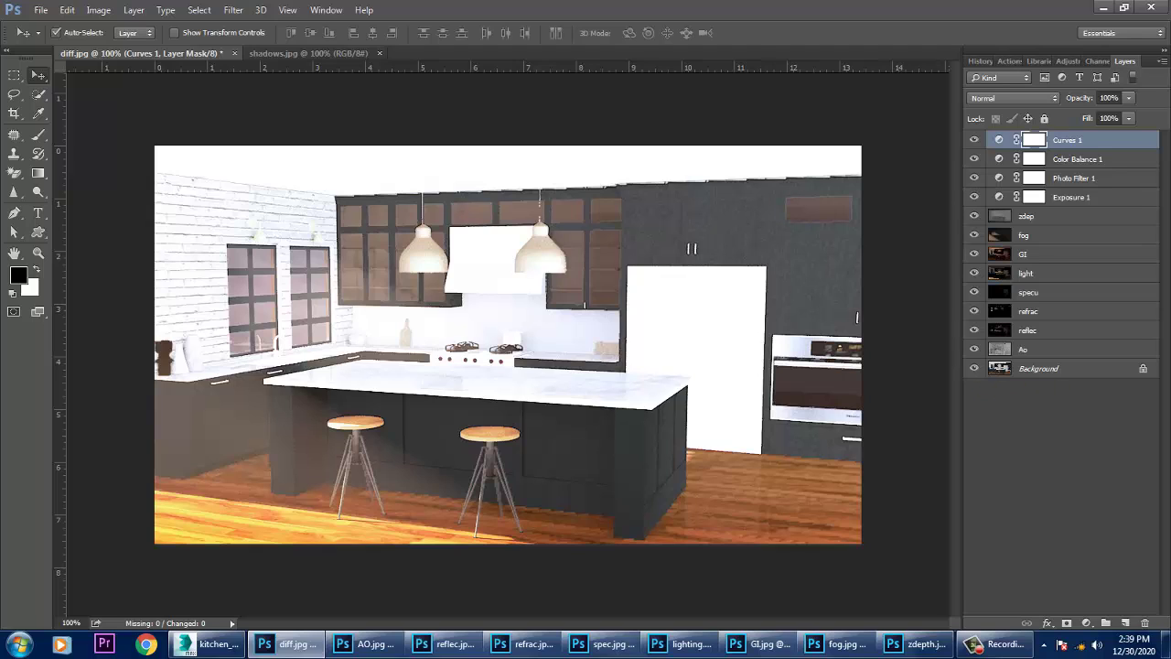
- Add a colorized Hue/Saturation adjustment layer with hue 58, saturation 23 and lightness -30, and hide that layer
{"action": "left_click", "coordinate": [1086, 622]}
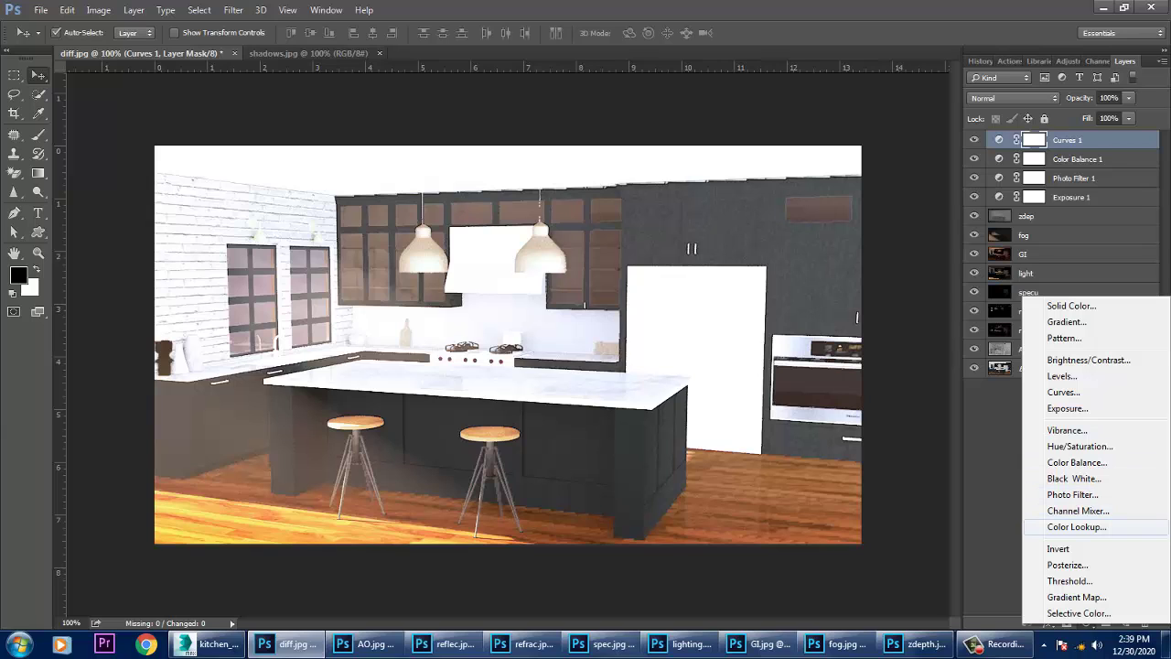
{"action": "left_click", "coordinate": [1079, 446]}
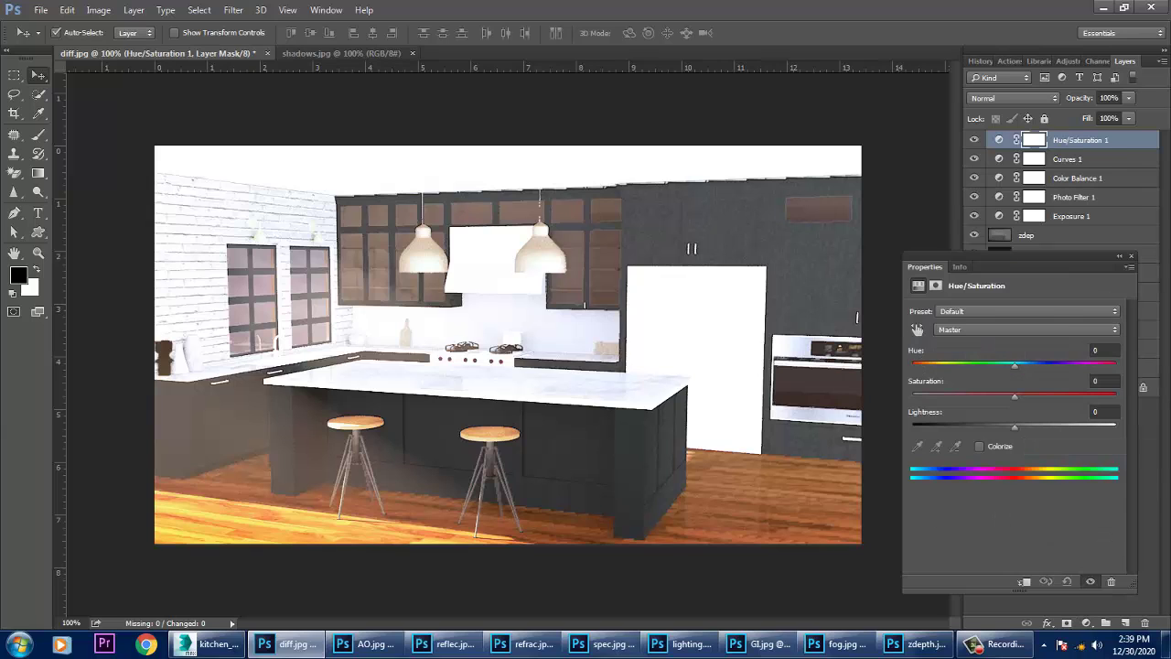
{"action": "left_click", "coordinate": [979, 446]}
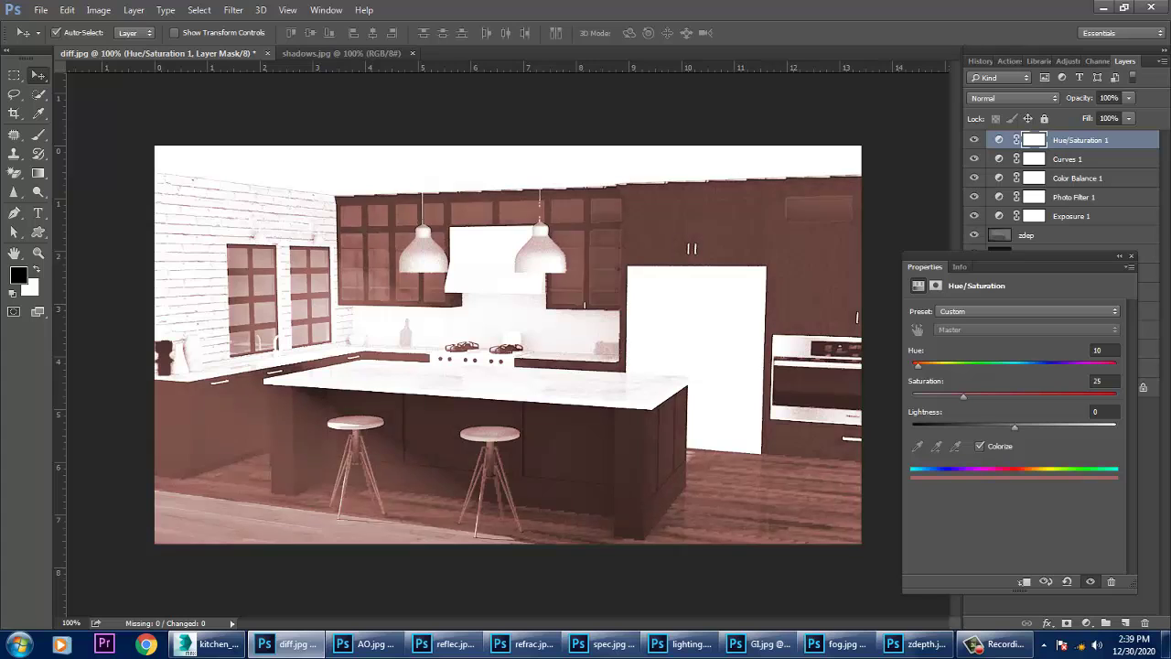
{"action": "left_click_drag", "start_coordinate": [913, 366], "coordinate": [959, 396]}
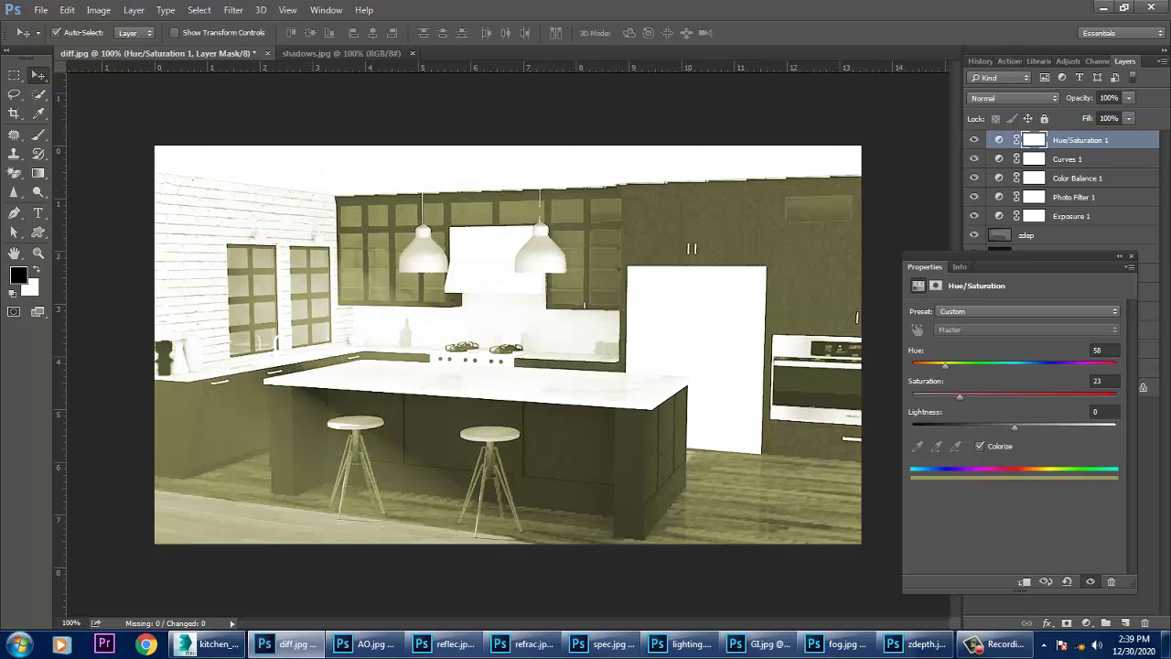
{"action": "left_click_drag", "start_coordinate": [1014, 427], "coordinate": [983, 427]}
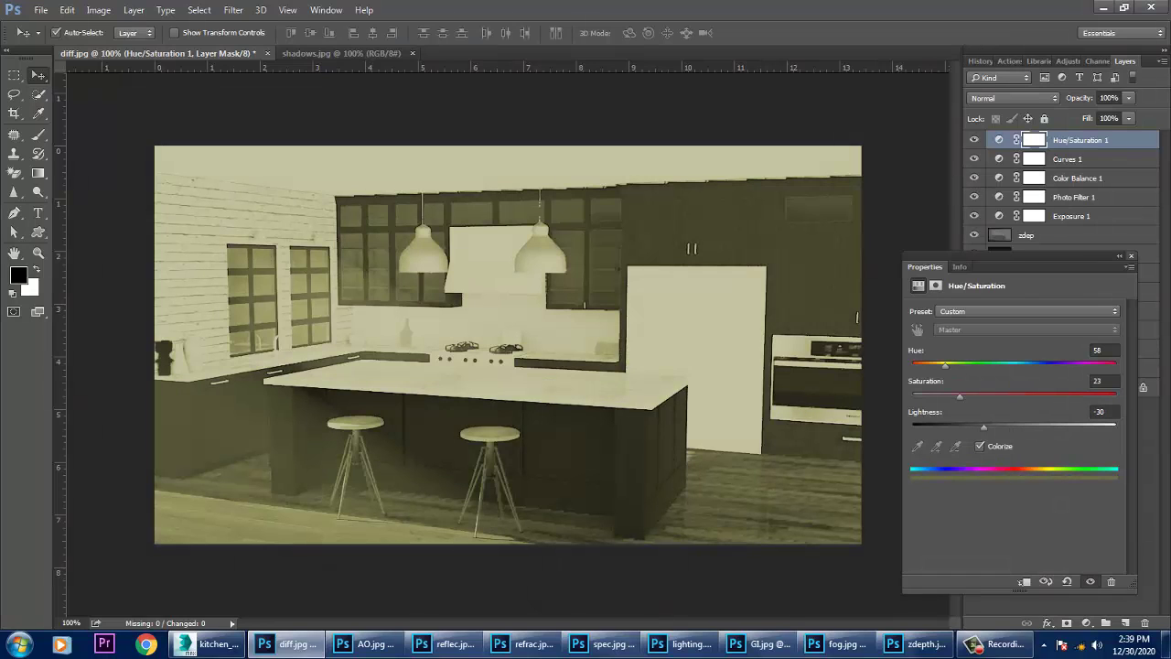
{"action": "left_click", "coordinate": [1132, 256]}
{"action": "left_click", "coordinate": [975, 140]}
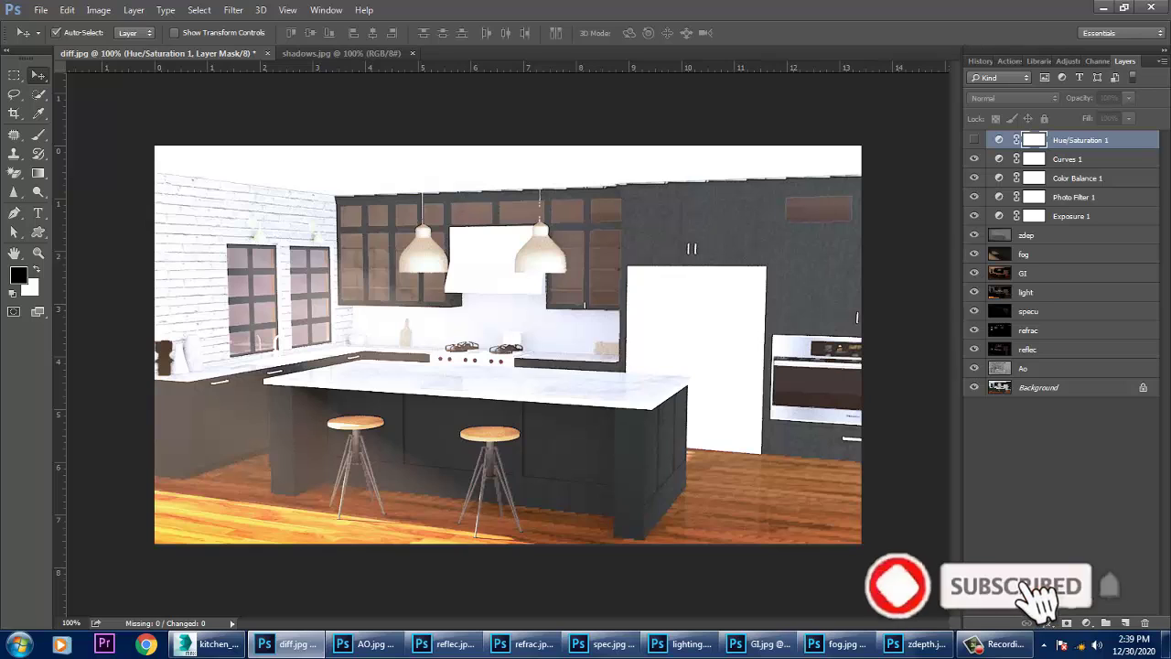
- Add a second Photo Filter adjustment layer on top, using the Sepia filter at 17% density
{"action": "left_click", "coordinate": [1085, 622]}
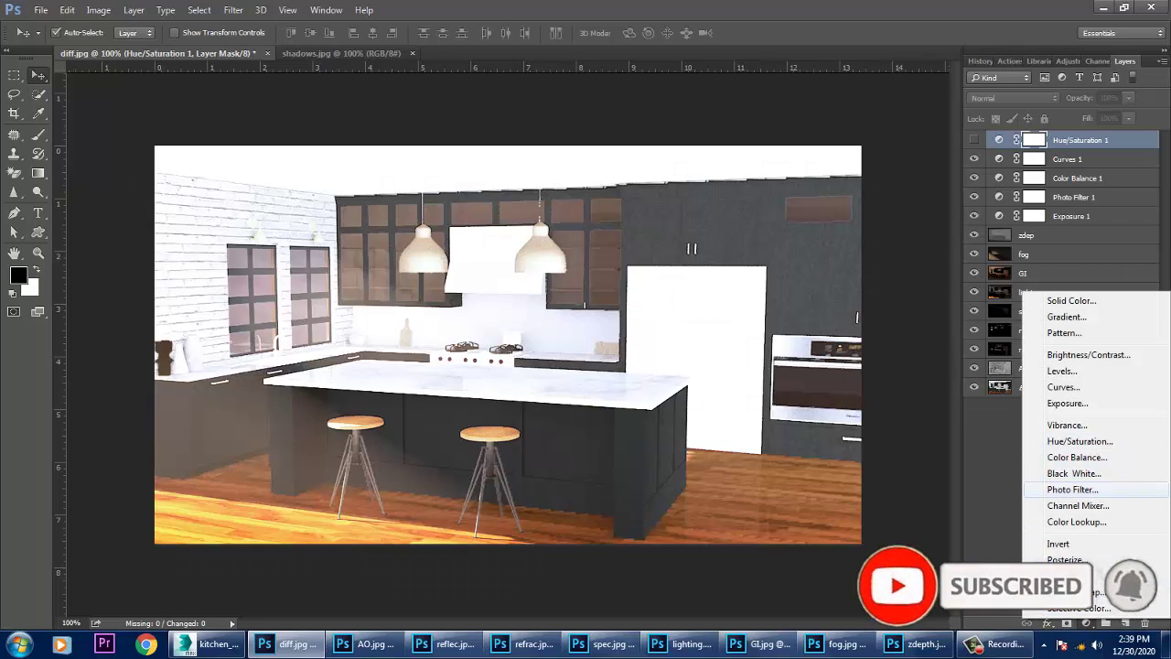
{"action": "left_click", "coordinate": [1072, 490]}
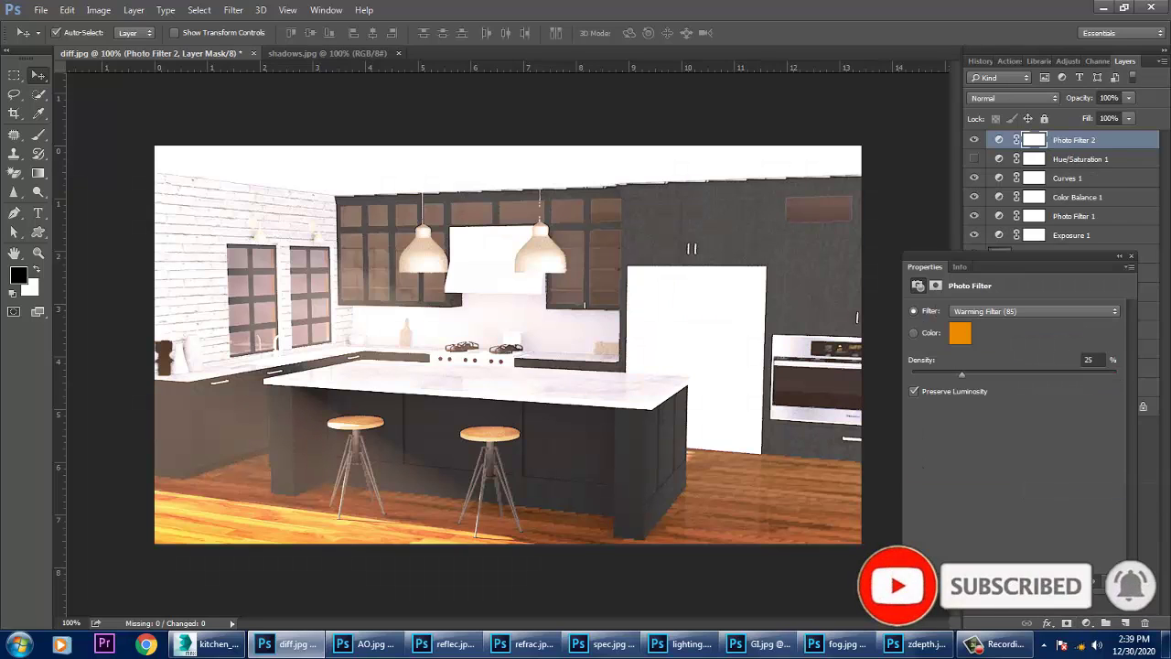
{"action": "left_click", "coordinate": [1033, 311]}
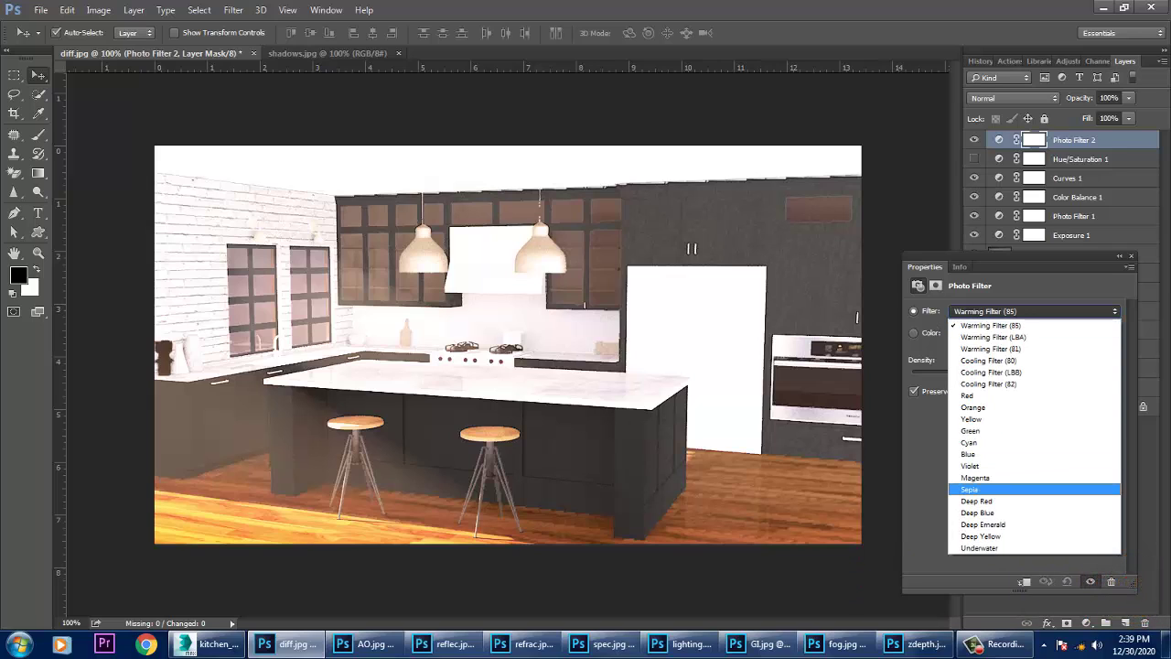
{"action": "left_click", "coordinate": [970, 490]}
{"action": "key", "text": "Down"}
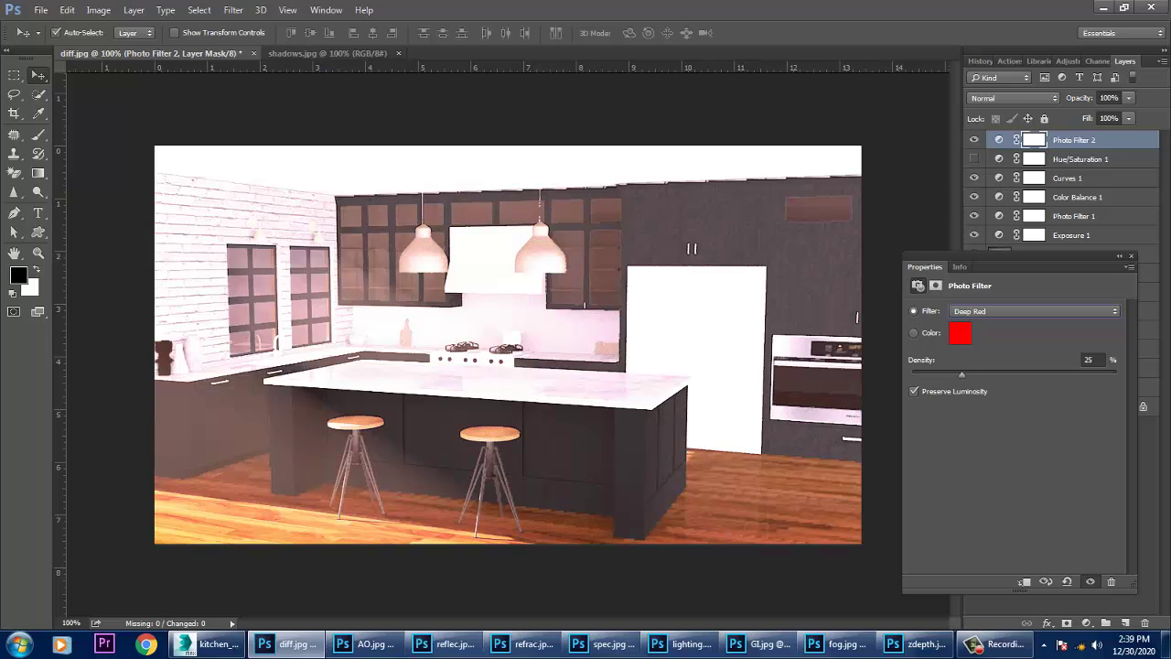
{"action": "key", "text": "Up"}
{"action": "mouse_move", "coordinate": [945, 374]}
{"action": "left_mouse_down"}
{"action": "mouse_move", "coordinate": [923, 374]}
{"action": "mouse_move", "coordinate": [934, 374]}
{"action": "left_mouse_up"}
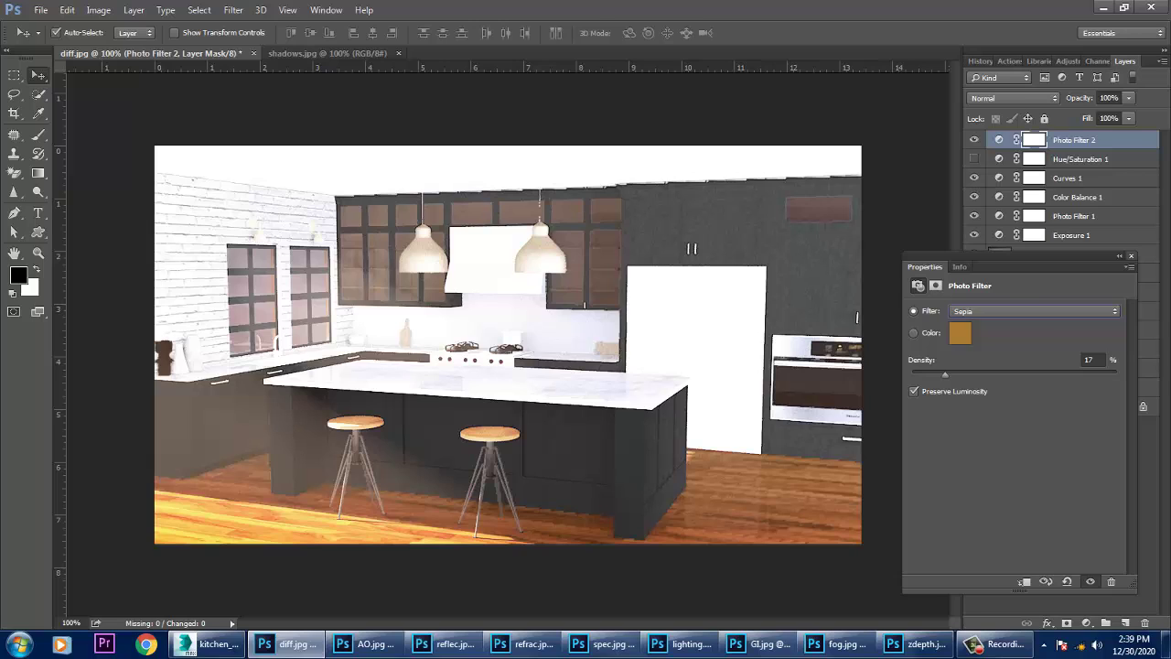
{"action": "left_click", "coordinate": [1130, 256]}
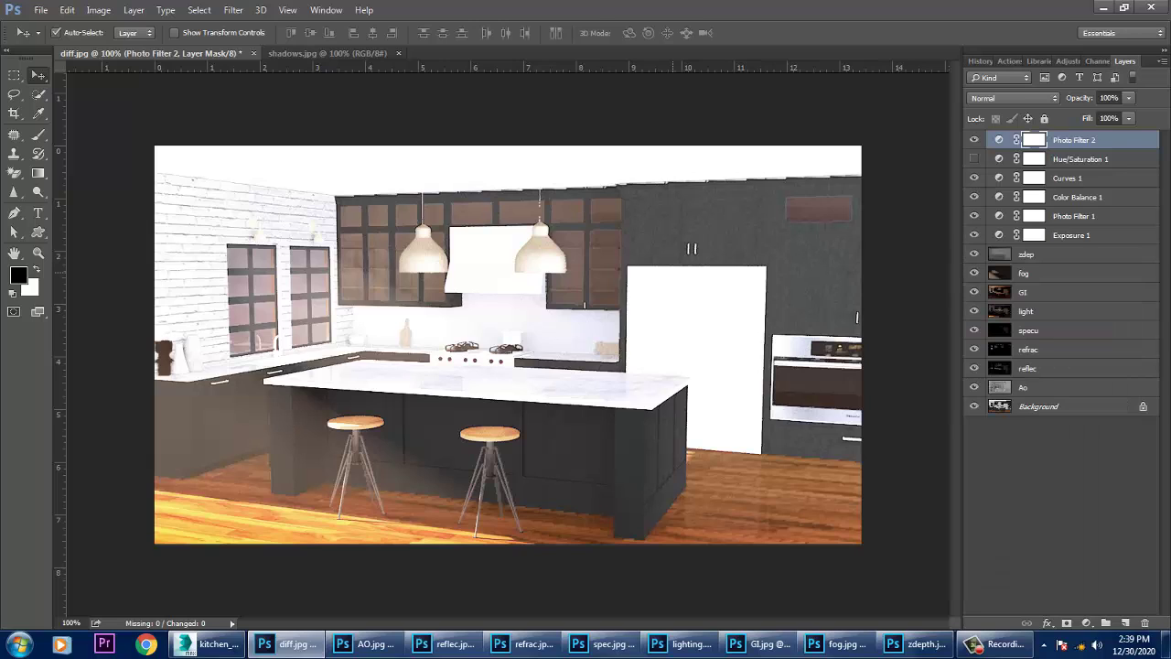